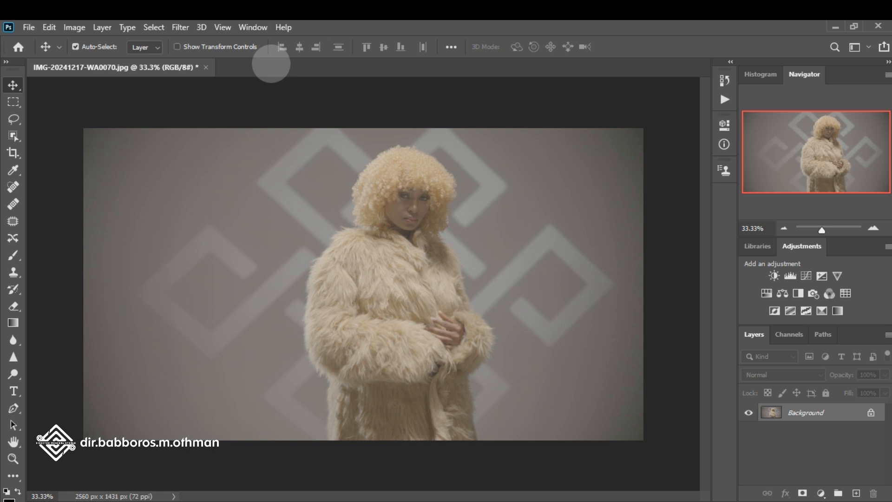
- Add a Brightness/Contrast adjustment layer above the Background with brightness 22 and contrast 34
{"action": "left_click", "coordinate": [252, 28]}
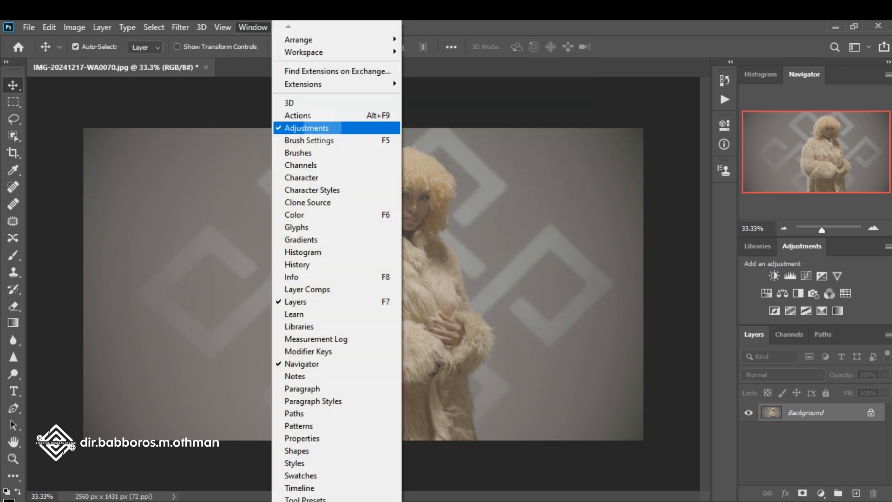
{"action": "left_click", "coordinate": [761, 463]}
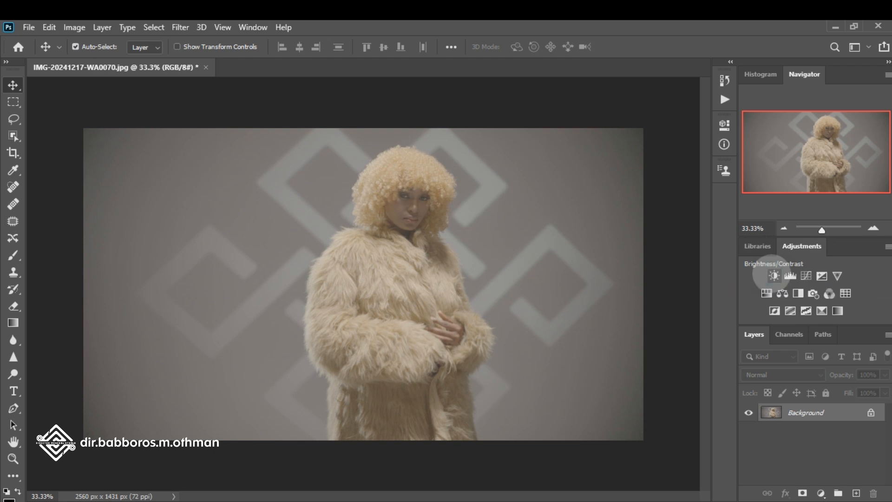
{"action": "left_click", "coordinate": [773, 276]}
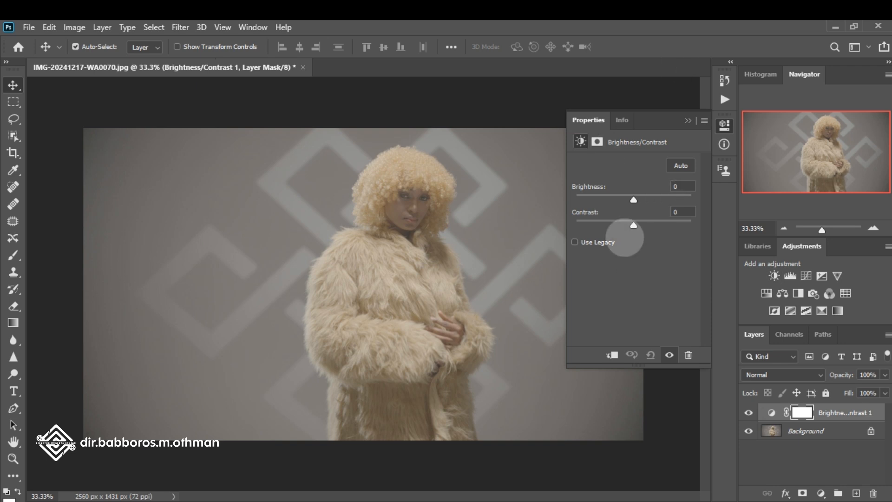
{"action": "left_click_drag", "start_coordinate": [633, 224], "coordinate": [642, 199]}
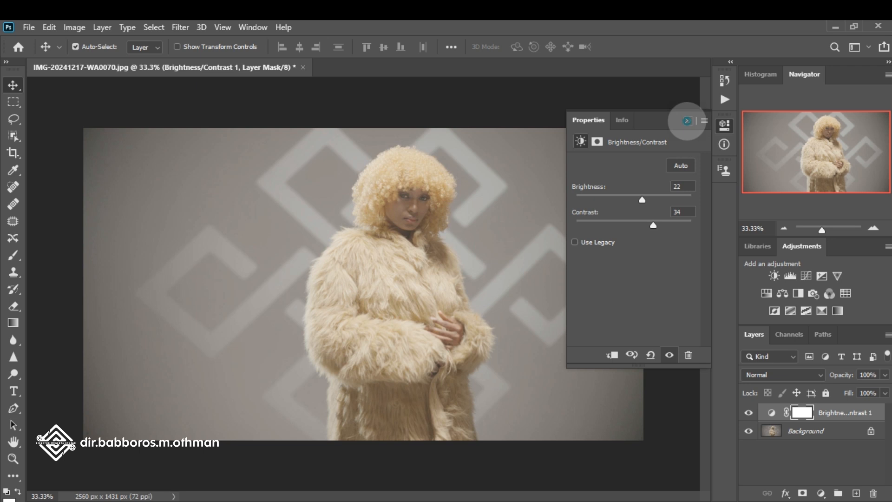
{"action": "left_click", "coordinate": [688, 120]}
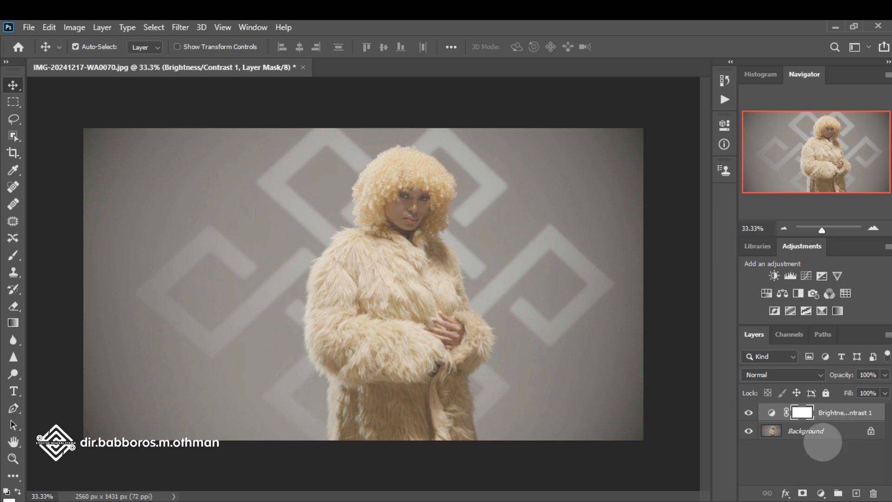
- Add a Vibrance adjustment layer directly above the Background layer with vibrance +80 and saturation +42
{"action": "right_click", "coordinate": [828, 437]}
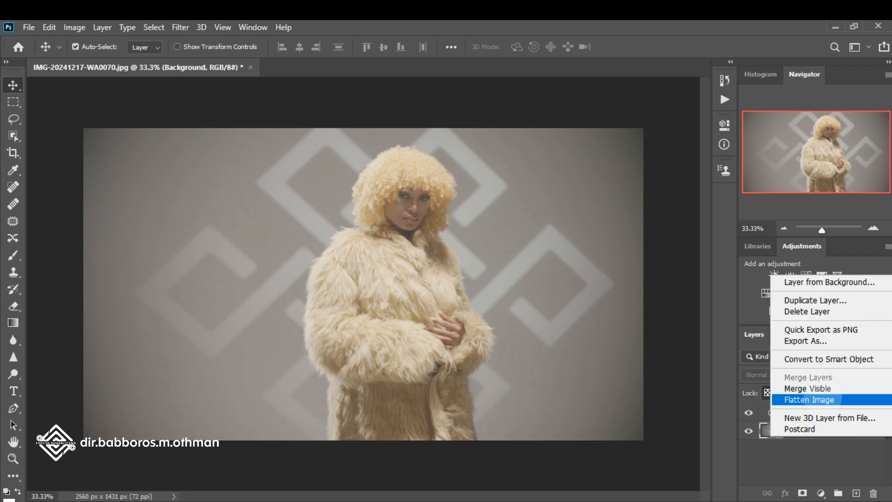
{"action": "left_click", "coordinate": [817, 472]}
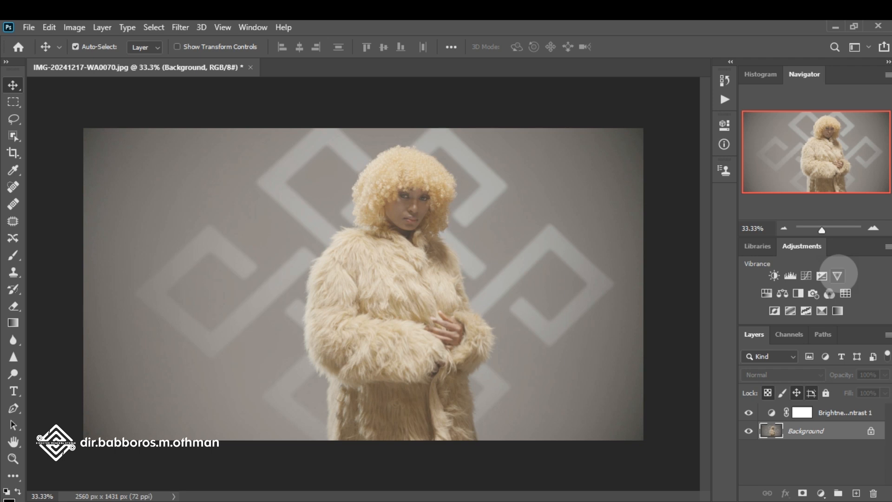
{"action": "left_click", "coordinate": [837, 275]}
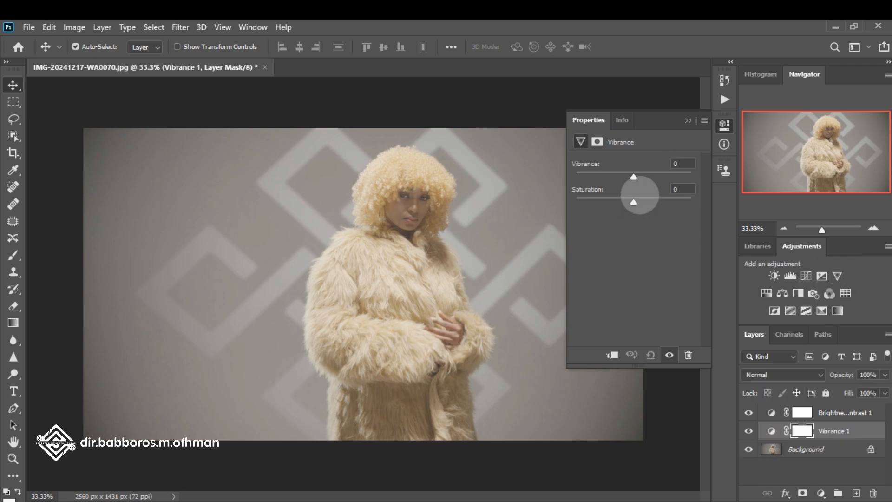
{"action": "left_click_drag", "start_coordinate": [632, 176], "coordinate": [750, 208]}
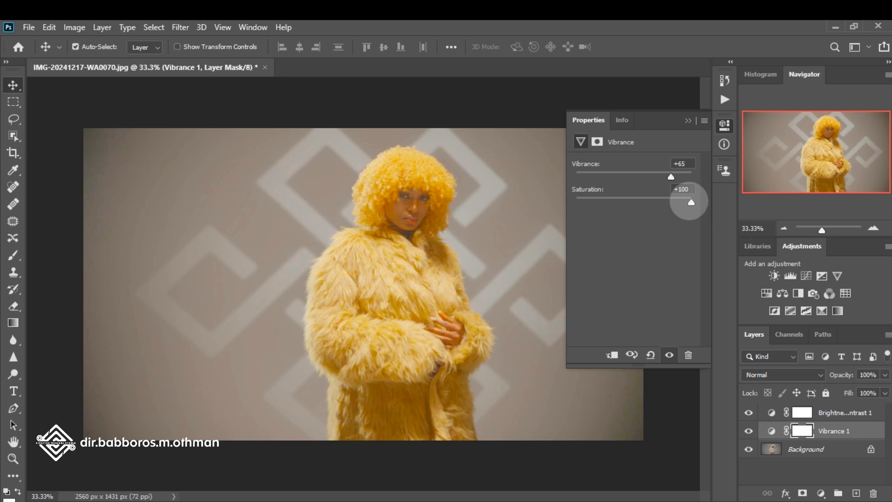
{"action": "left_click_drag", "start_coordinate": [690, 202], "coordinate": [656, 247]}
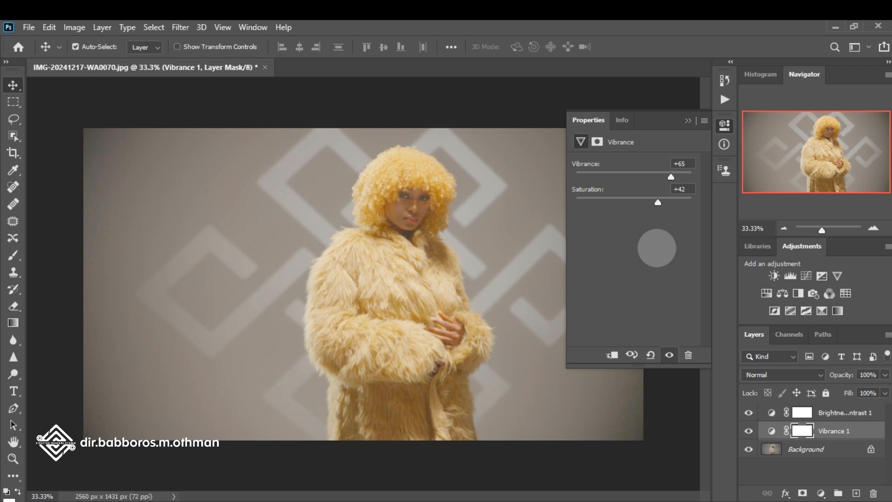
{"action": "left_click_drag", "start_coordinate": [657, 202], "coordinate": [656, 202]}
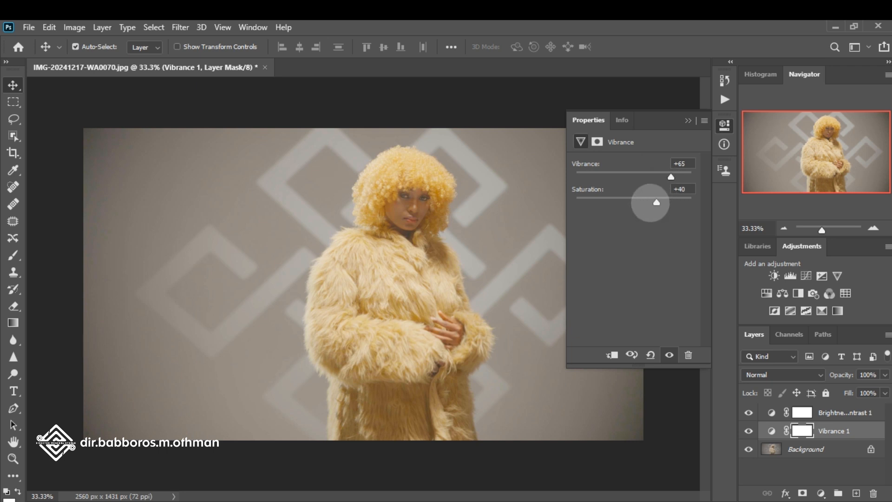
{"action": "left_click_drag", "start_coordinate": [656, 202], "coordinate": [658, 247]}
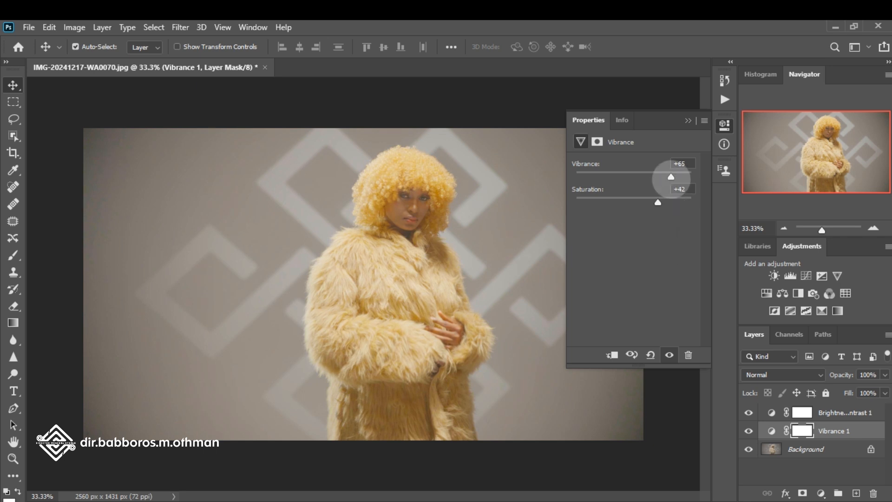
{"action": "mouse_move", "coordinate": [671, 176]}
{"action": "left_mouse_down"}
{"action": "mouse_move", "coordinate": [711, 175]}
{"action": "mouse_move", "coordinate": [680, 182]}
{"action": "left_mouse_up"}
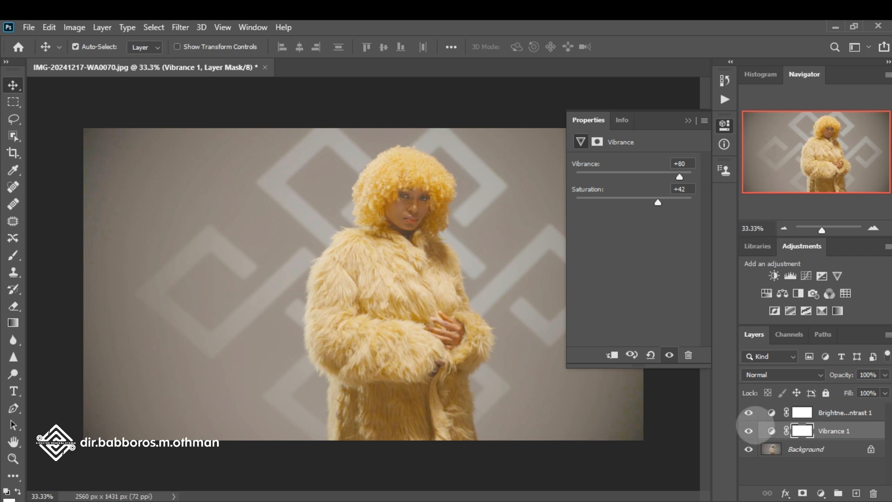
- Toggle the visibility of the Vibrance and Brightness/Contrast layers to compare the photo with and without each adjustment
{"action": "left_click", "coordinate": [748, 430]}
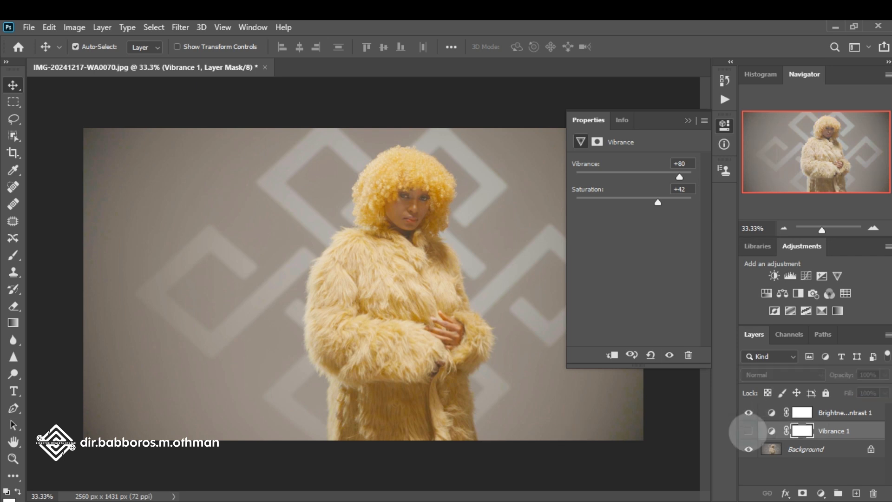
{"action": "left_click", "coordinate": [748, 431]}
{"action": "left_click", "coordinate": [747, 431]}
{"action": "left_click", "coordinate": [747, 430]}
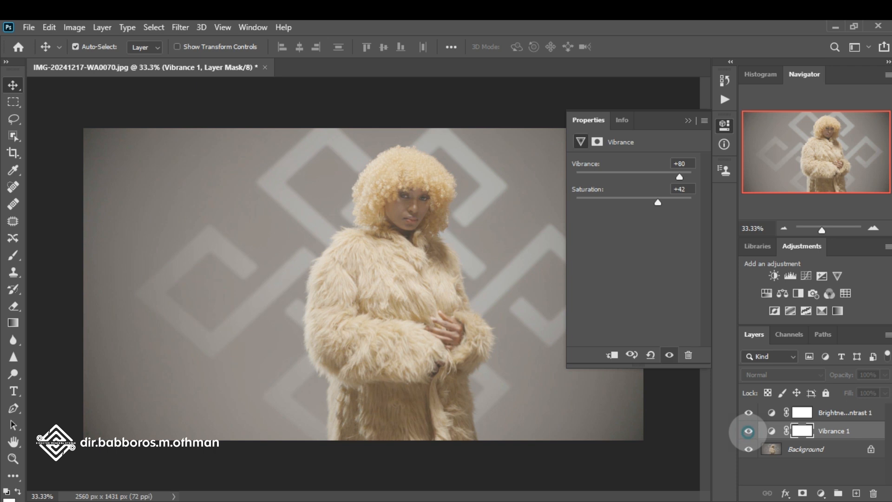
{"action": "left_click", "coordinate": [748, 412]}
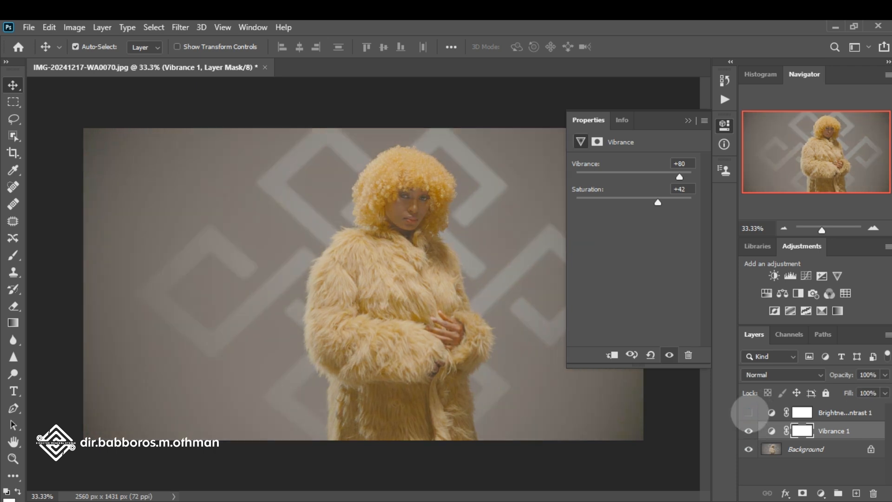
{"action": "left_click", "coordinate": [748, 412]}
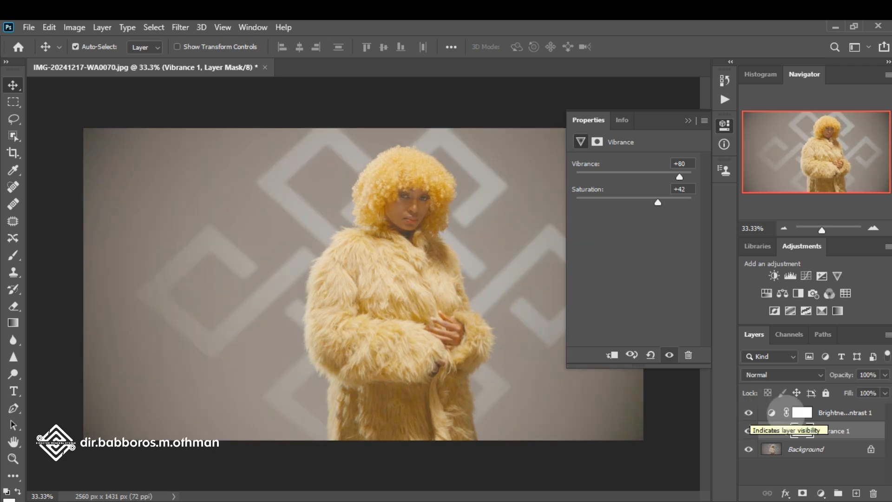
- Add an Exposure adjustment layer above the Brightness/Contrast layer and set its exposure to -0.45
{"action": "left_click", "coordinate": [843, 412]}
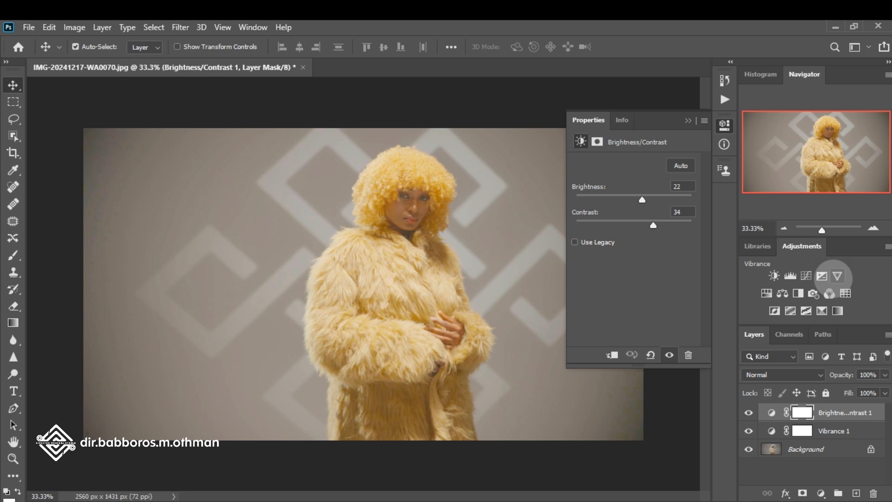
{"action": "left_click", "coordinate": [822, 275]}
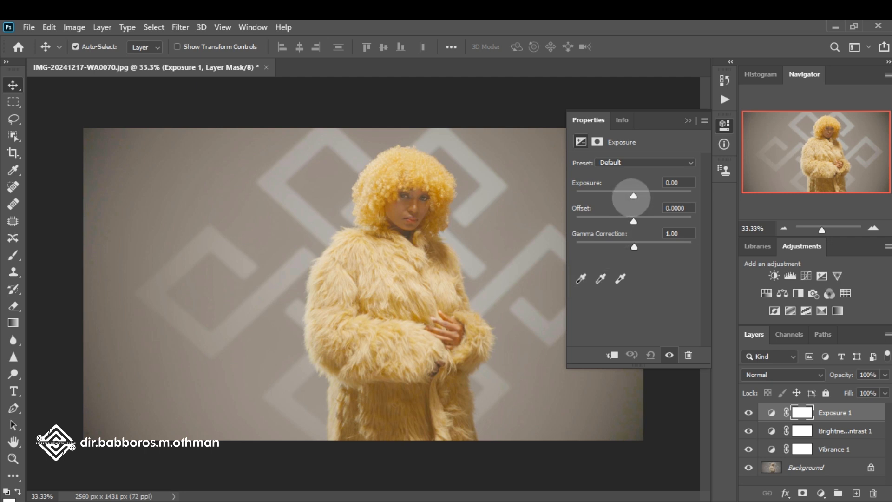
{"action": "left_click_drag", "start_coordinate": [633, 196], "coordinate": [543, 213]}
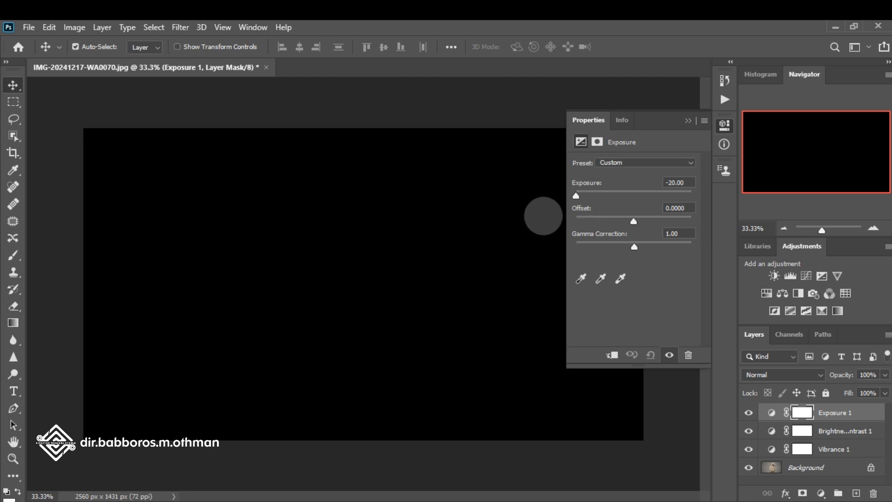
{"action": "left_click_drag", "start_coordinate": [576, 196], "coordinate": [858, 225]}
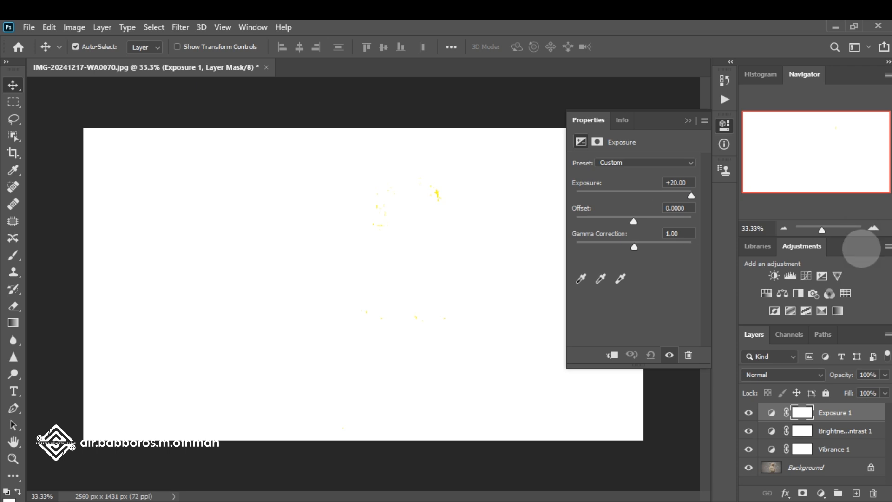
{"action": "left_click_drag", "start_coordinate": [861, 249], "coordinate": [629, 399]}
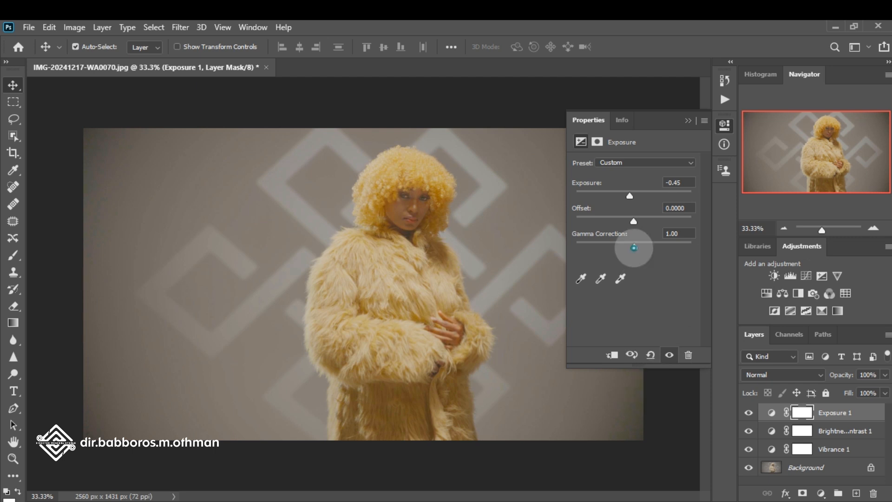
- Set the Exposure layer's offset to +0.0114 and gamma correction to 1.00, and fine-tune its exposure slightly
{"action": "left_click_drag", "start_coordinate": [634, 247], "coordinate": [657, 246]}
{"action": "left_click_drag", "start_coordinate": [641, 244], "coordinate": [633, 285]}
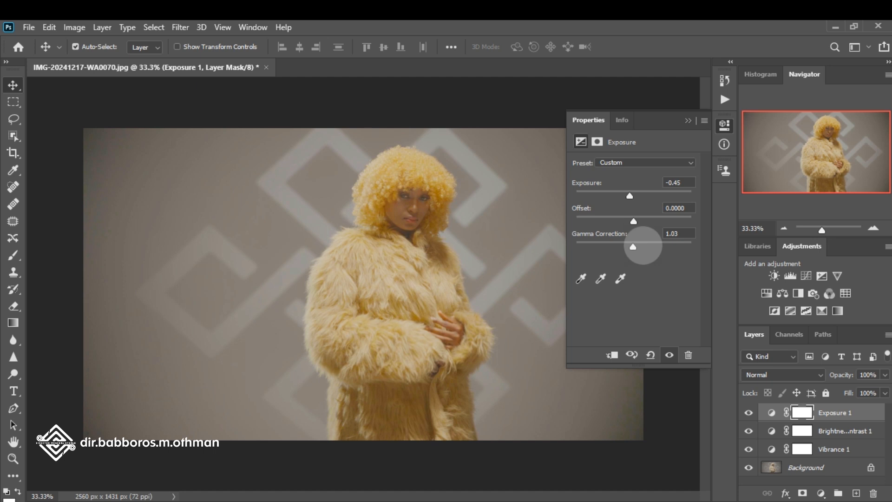
{"action": "mouse_move", "coordinate": [633, 221]}
{"action": "left_mouse_down"}
{"action": "mouse_move", "coordinate": [641, 222]}
{"action": "mouse_move", "coordinate": [625, 223]}
{"action": "mouse_move", "coordinate": [641, 223]}
{"action": "mouse_move", "coordinate": [634, 229]}
{"action": "left_mouse_up"}
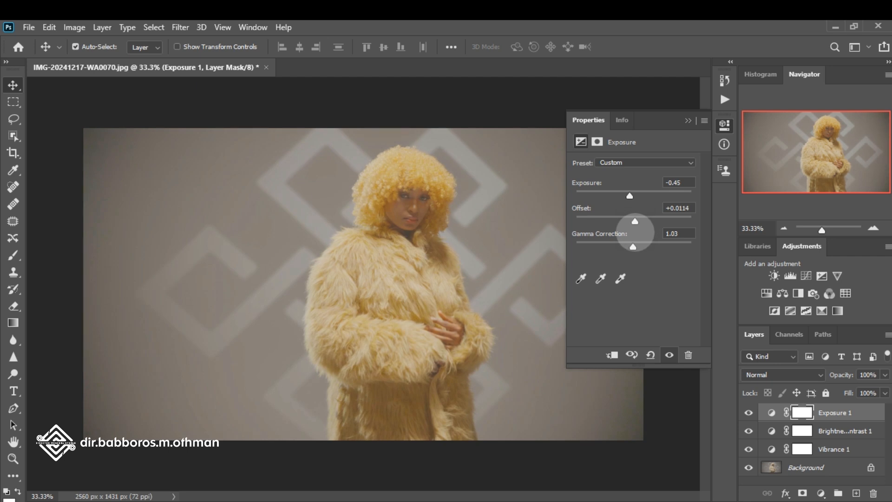
{"action": "left_click_drag", "start_coordinate": [632, 247], "coordinate": [637, 247]}
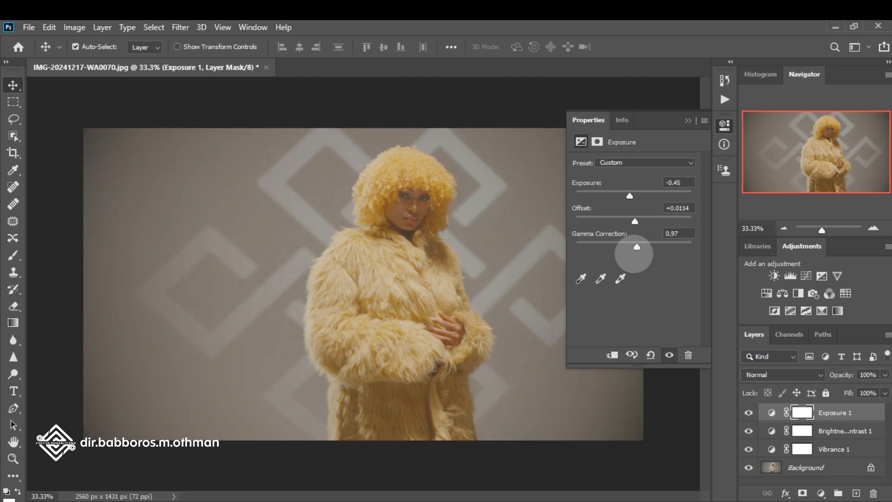
{"action": "left_click", "coordinate": [633, 246]}
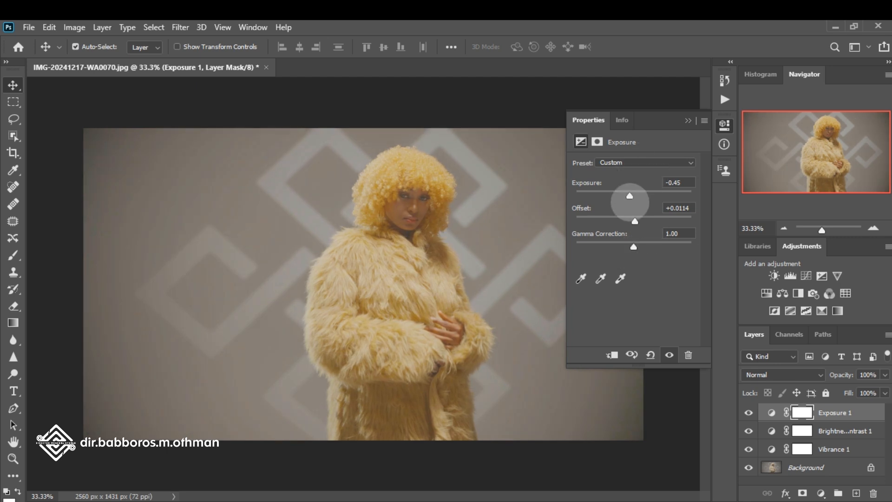
{"action": "left_click_drag", "start_coordinate": [630, 196], "coordinate": [629, 196]}
{"action": "left_click", "coordinate": [688, 121]}
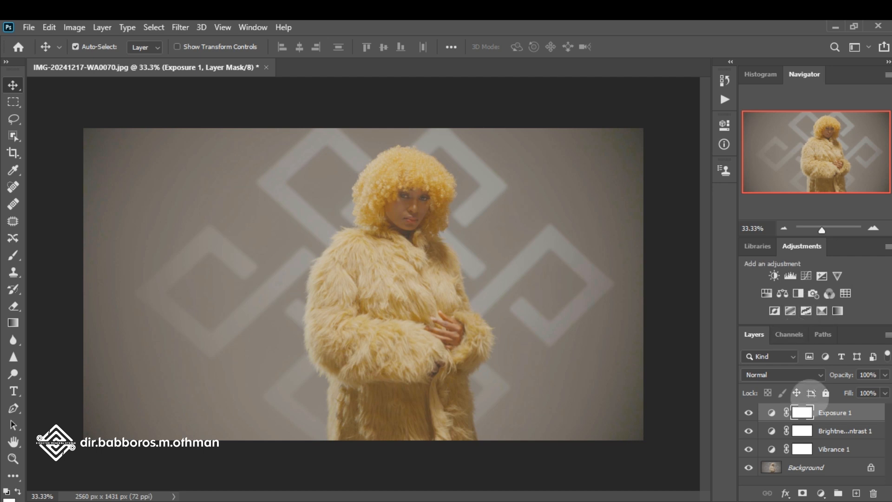
- Change the existing Brightness/Contrast layer to brightness 36 and contrast 48
{"action": "left_click", "coordinate": [800, 431]}
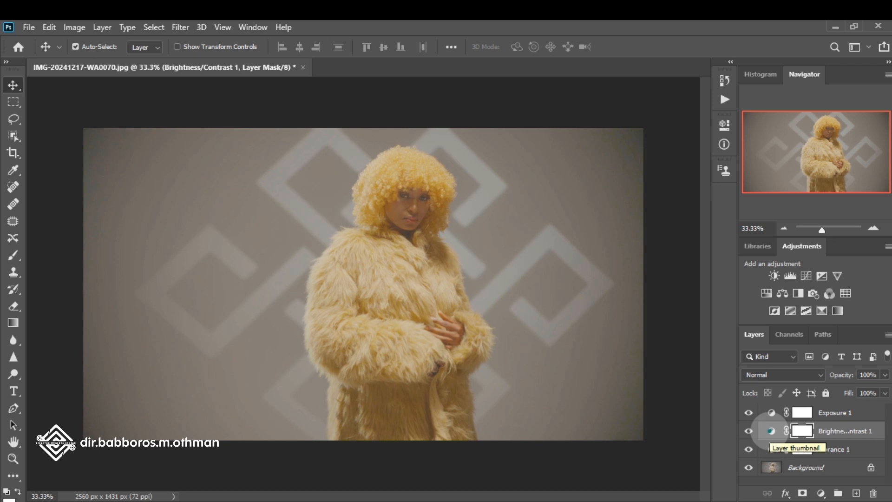
{"action": "double_click", "coordinate": [770, 430]}
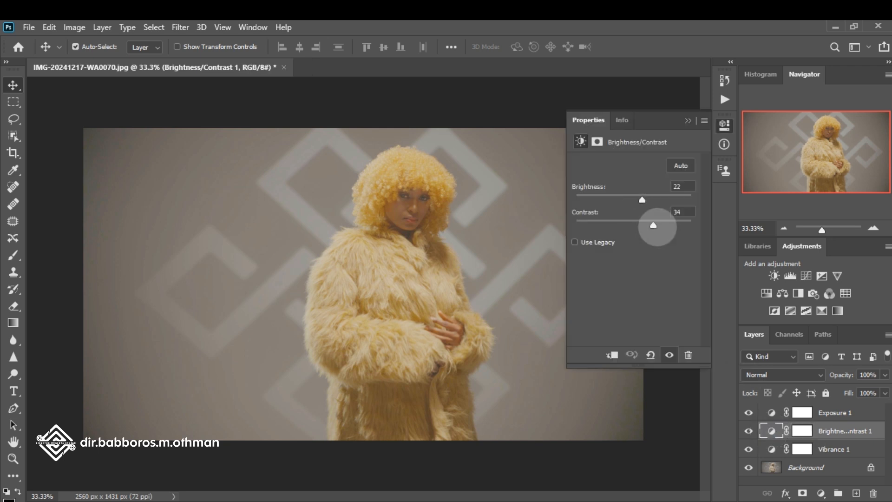
{"action": "mouse_move", "coordinate": [652, 224]}
{"action": "left_mouse_down"}
{"action": "mouse_move", "coordinate": [673, 228]}
{"action": "mouse_move", "coordinate": [659, 225]}
{"action": "left_mouse_up"}
{"action": "left_click_drag", "start_coordinate": [643, 193], "coordinate": [648, 211]}
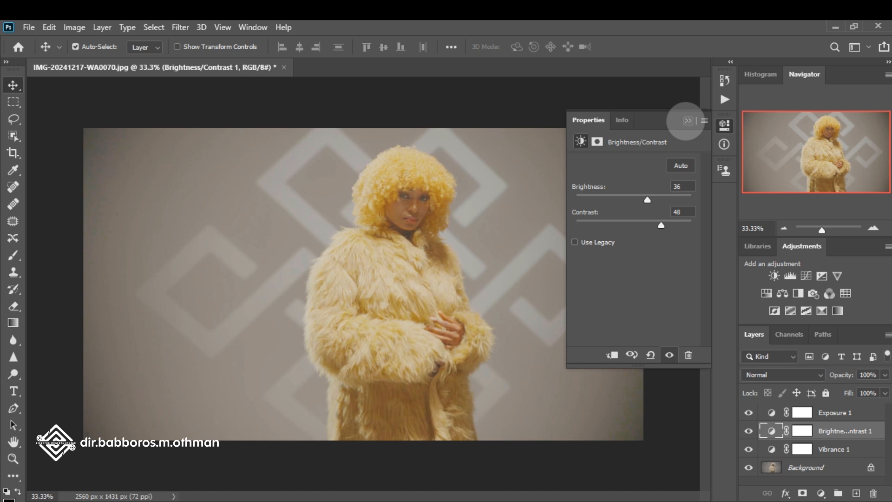
{"action": "left_click", "coordinate": [686, 120]}
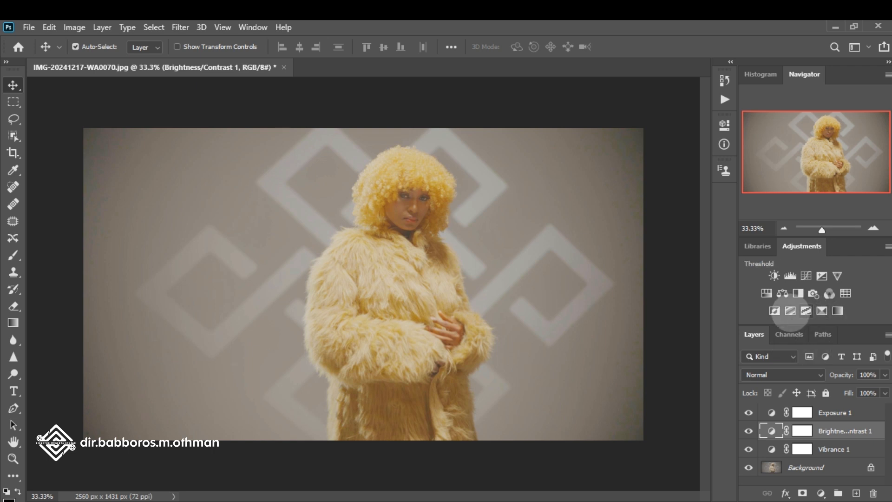
- Add a Selective Color adjustment layer above the Brightness/Contrast layer and switch its method to Absolute
{"action": "left_click", "coordinate": [821, 311]}
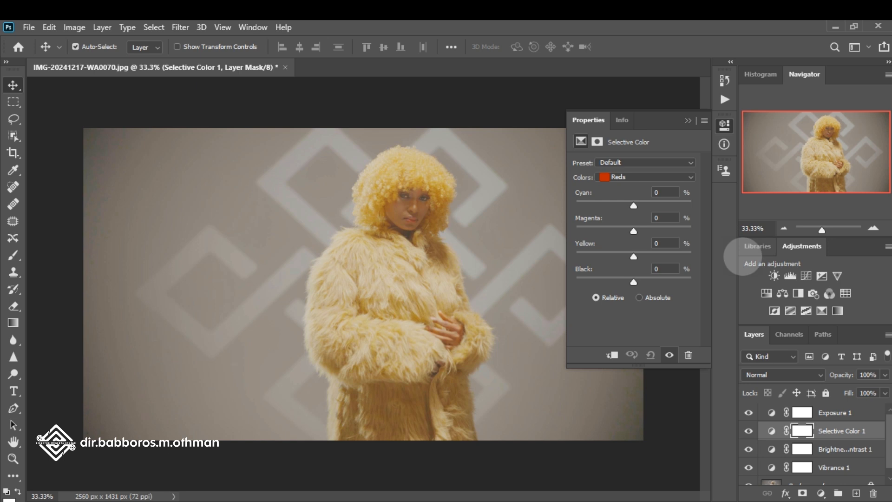
{"action": "left_click", "coordinate": [639, 297]}
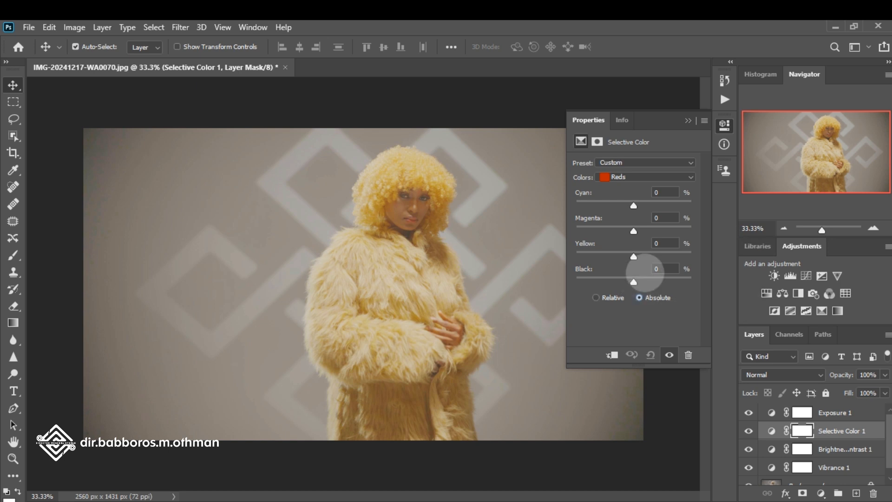
- Adjust the Yellows in the Selective Color layer to cyan -32, magenta +3, yellow +18 and black -19
{"action": "left_click", "coordinate": [648, 176]}
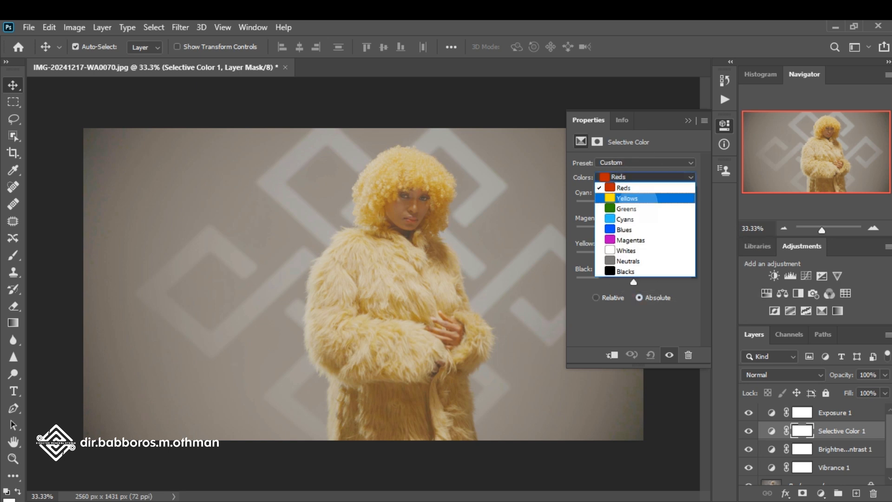
{"action": "left_click", "coordinate": [625, 195]}
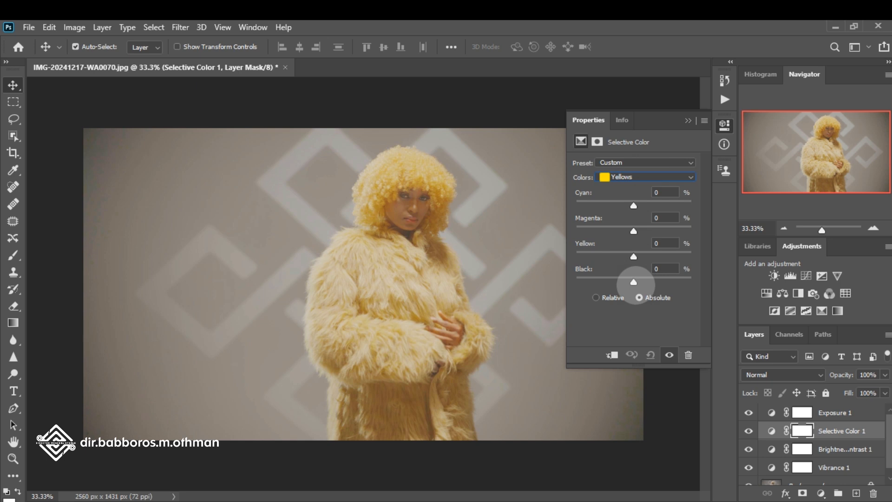
{"action": "left_click_drag", "start_coordinate": [633, 282], "coordinate": [623, 298]}
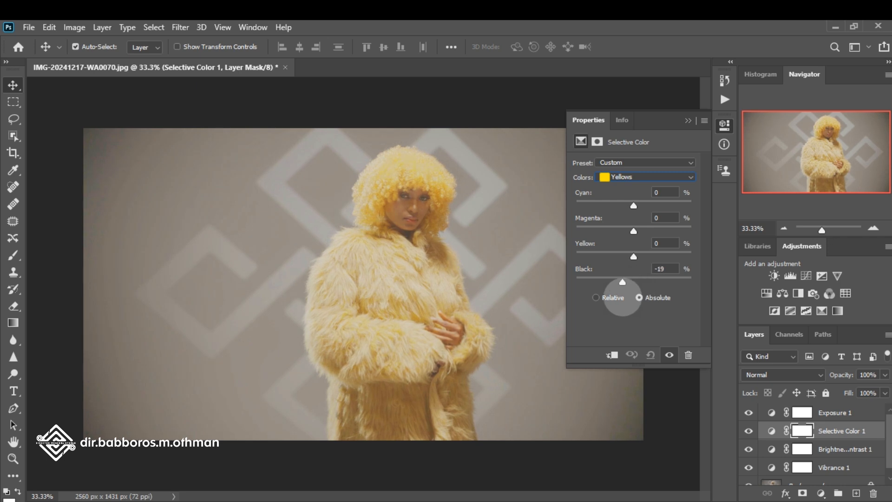
{"action": "left_click_drag", "start_coordinate": [633, 207], "coordinate": [615, 306]}
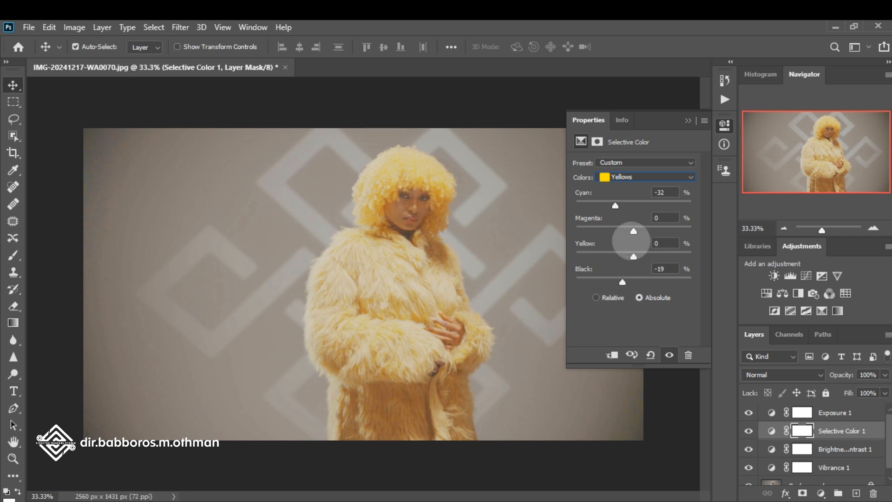
{"action": "left_click_drag", "start_coordinate": [633, 229], "coordinate": [643, 246]}
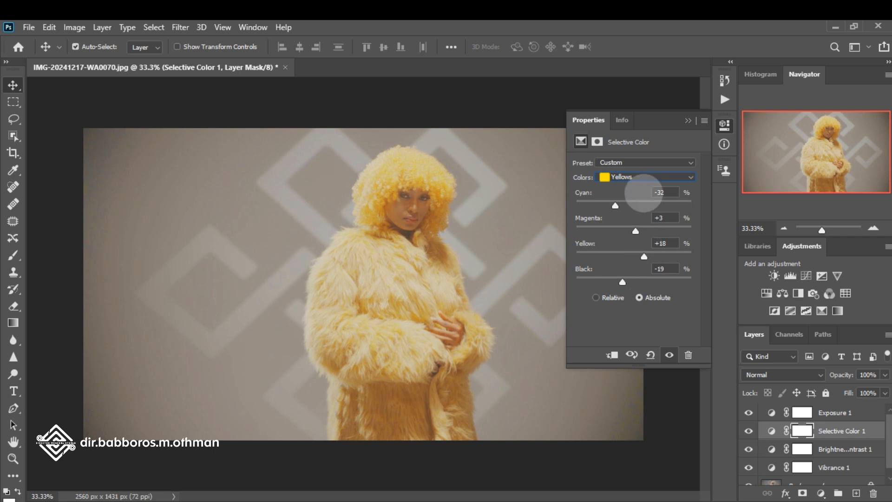
- Adjust the Reds in the Selective Color layer to cyan -2, magenta +6, yellow +18 and black +10
{"action": "left_click", "coordinate": [646, 176]}
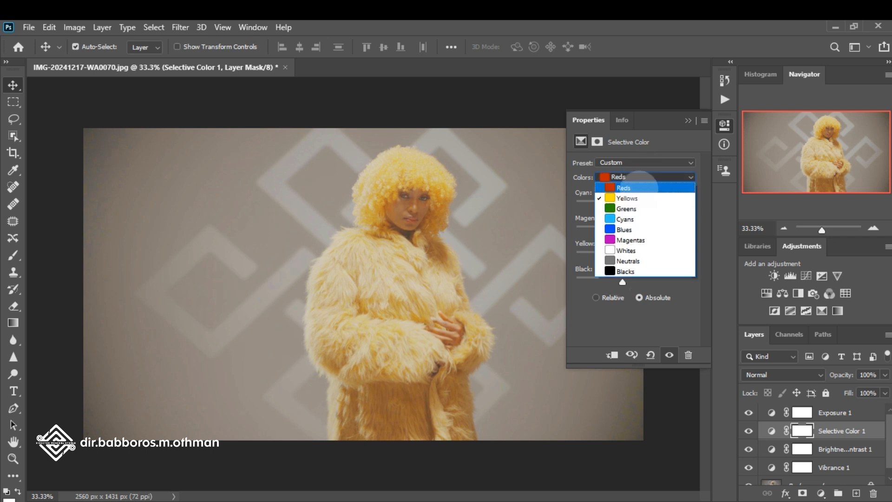
{"action": "left_click", "coordinate": [638, 189]}
{"action": "mouse_move", "coordinate": [633, 282]}
{"action": "left_mouse_down"}
{"action": "mouse_move", "coordinate": [653, 284]}
{"action": "mouse_move", "coordinate": [641, 269]}
{"action": "mouse_move", "coordinate": [654, 275]}
{"action": "mouse_move", "coordinate": [619, 265]}
{"action": "mouse_move", "coordinate": [633, 259]}
{"action": "mouse_move", "coordinate": [649, 285]}
{"action": "mouse_move", "coordinate": [607, 286]}
{"action": "mouse_move", "coordinate": [641, 284]}
{"action": "left_mouse_up"}
{"action": "left_click_drag", "start_coordinate": [633, 205], "coordinate": [637, 238]}
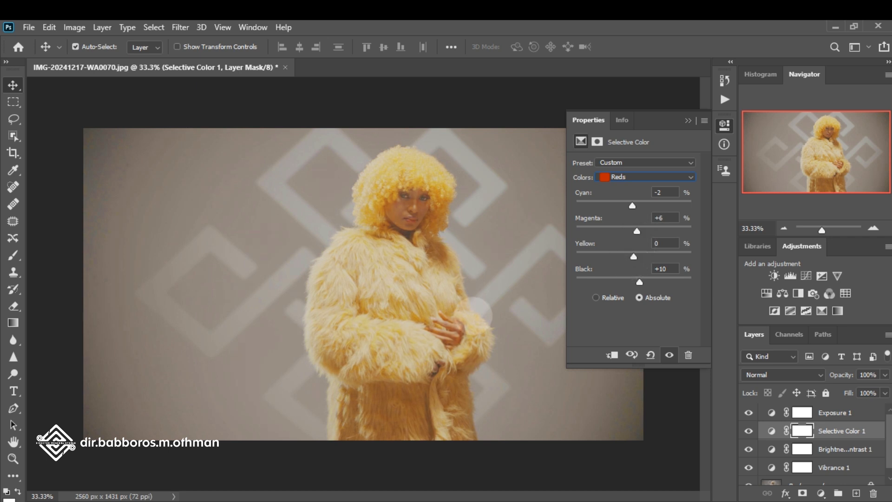
{"action": "left_click_drag", "start_coordinate": [633, 256], "coordinate": [642, 272]}
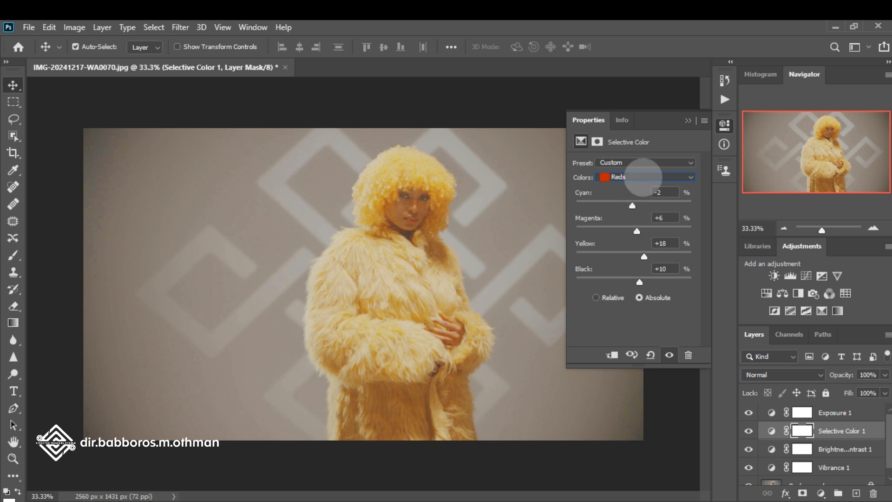
- Set the Blues in the Selective Color layer to cyan -15 and black +13
{"action": "left_click", "coordinate": [621, 176]}
{"action": "left_click", "coordinate": [623, 229]}
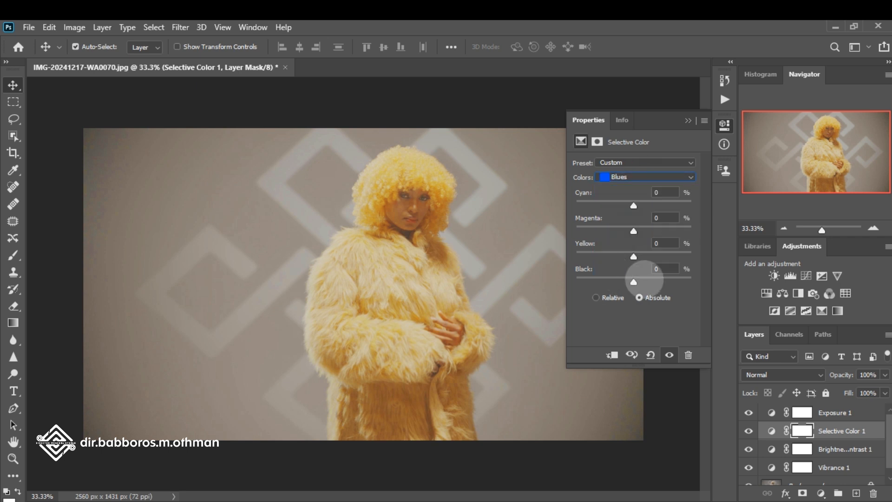
{"action": "left_click_drag", "start_coordinate": [632, 281], "coordinate": [622, 281]}
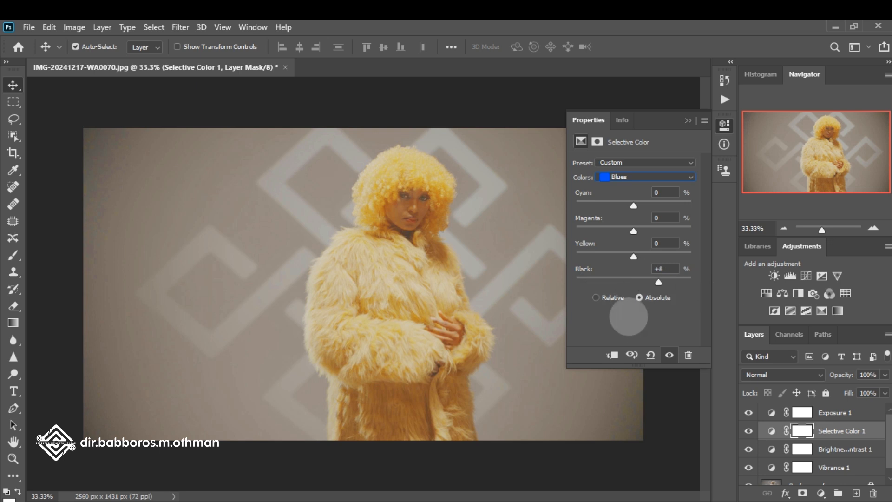
{"action": "left_click_drag", "start_coordinate": [622, 280], "coordinate": [637, 282]}
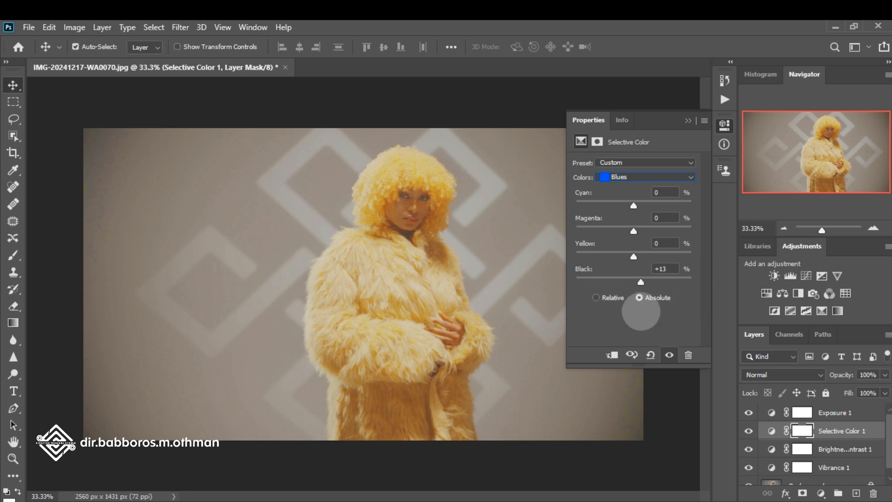
{"action": "left_click_drag", "start_coordinate": [633, 206], "coordinate": [678, 205]}
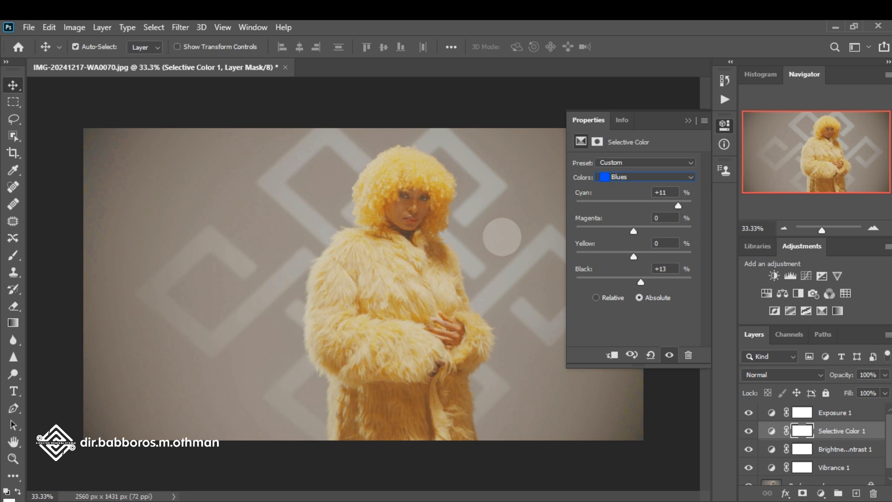
{"action": "left_click_drag", "start_coordinate": [501, 237], "coordinate": [632, 225]}
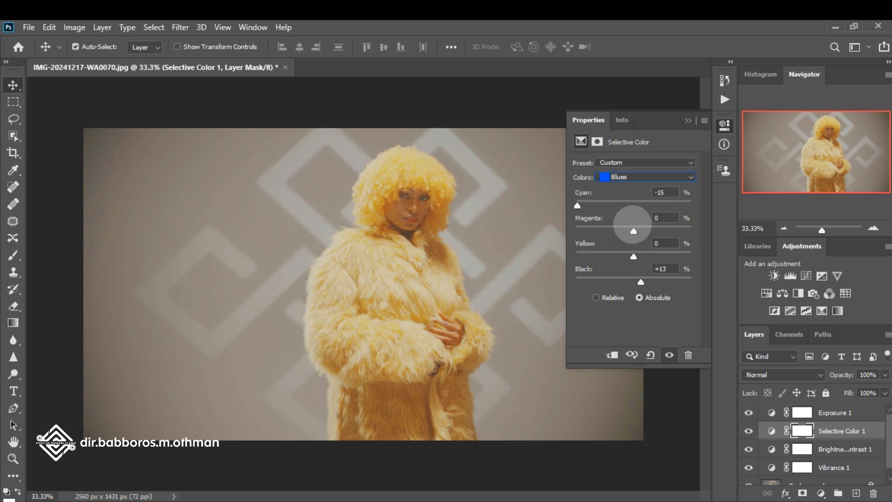
- Set the black amount of the Whites in the Selective Color layer to -9
{"action": "left_click", "coordinate": [653, 176]}
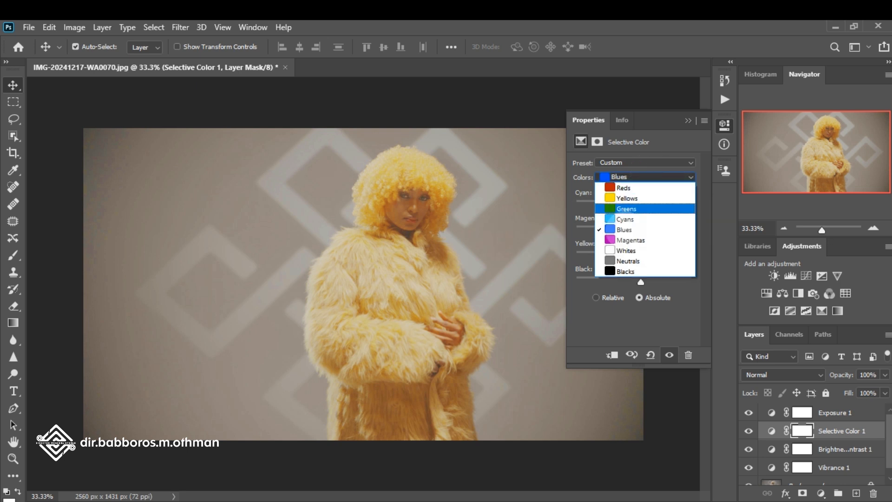
{"action": "left_click", "coordinate": [627, 251]}
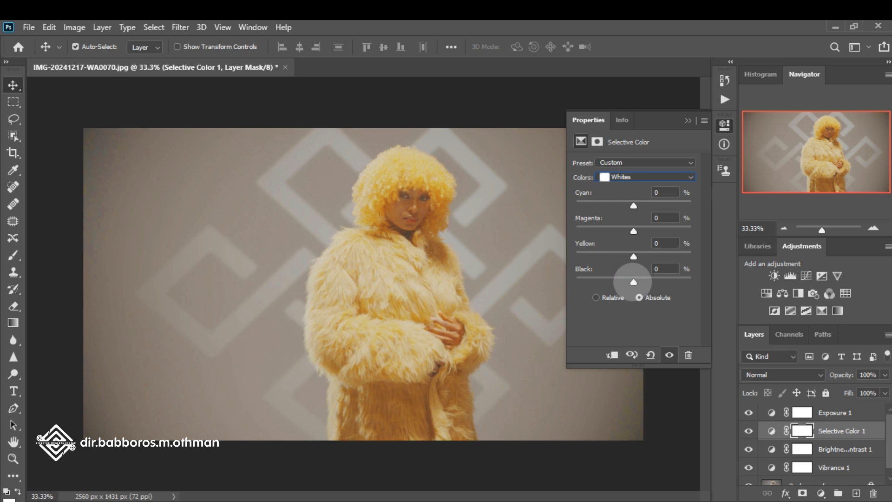
{"action": "left_click_drag", "start_coordinate": [633, 282], "coordinate": [627, 299]}
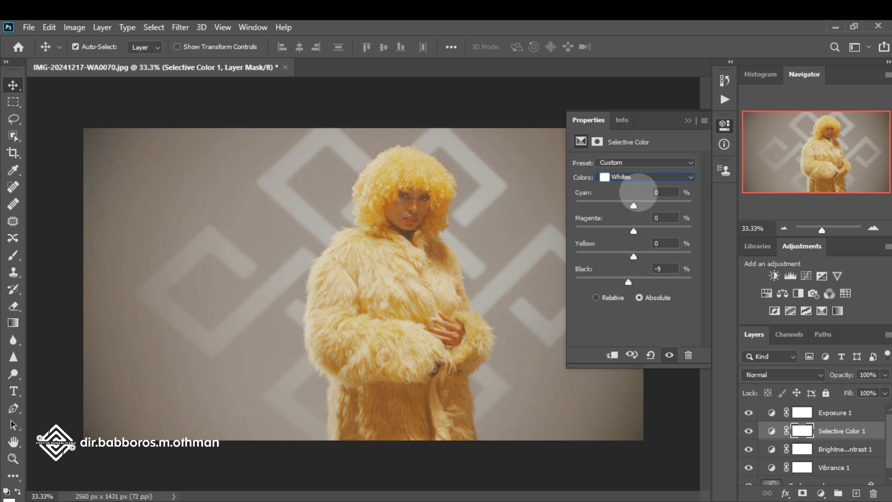
- Shift the Neutrals in the Selective Color layer to cyan +19, magenta +9, yellow +6 and black +5
{"action": "left_click", "coordinate": [628, 177]}
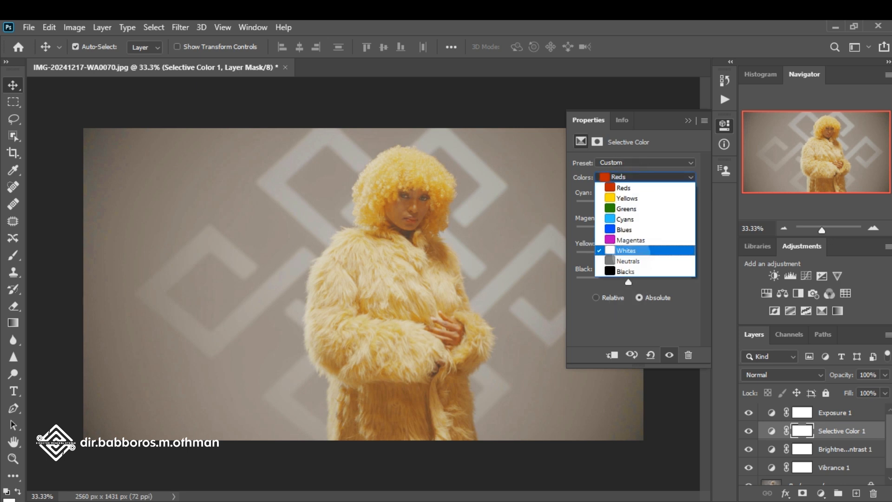
{"action": "left_click", "coordinate": [635, 269]}
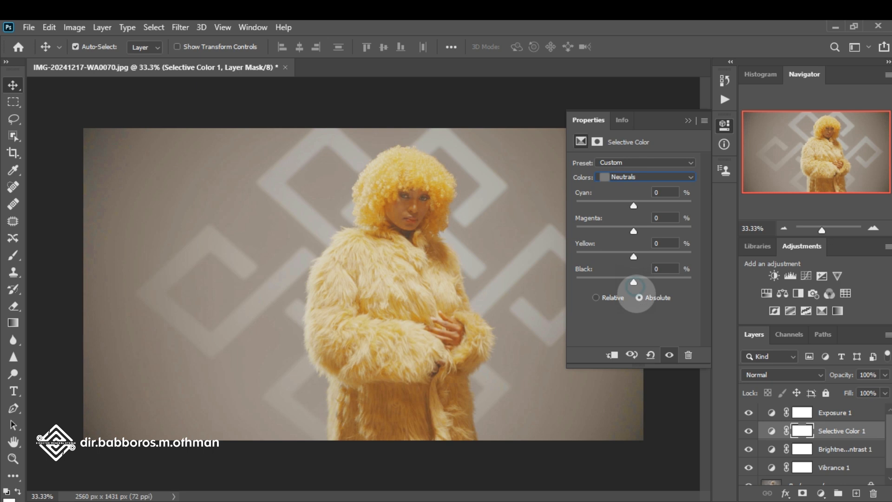
{"action": "mouse_move", "coordinate": [633, 283]}
{"action": "left_mouse_down"}
{"action": "mouse_move", "coordinate": [664, 279]}
{"action": "mouse_move", "coordinate": [633, 270]}
{"action": "mouse_move", "coordinate": [635, 281]}
{"action": "left_mouse_up"}
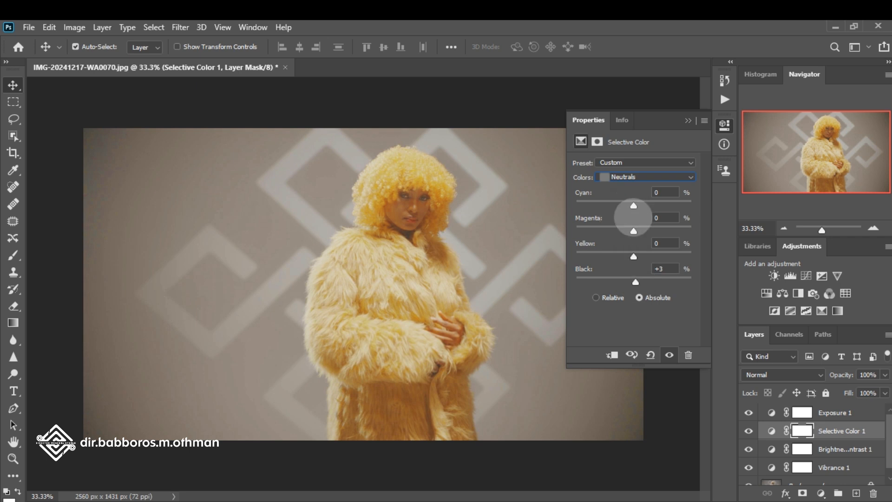
{"action": "mouse_move", "coordinate": [633, 205]}
{"action": "left_mouse_down"}
{"action": "mouse_move", "coordinate": [622, 203]}
{"action": "mouse_move", "coordinate": [646, 204]}
{"action": "left_mouse_up"}
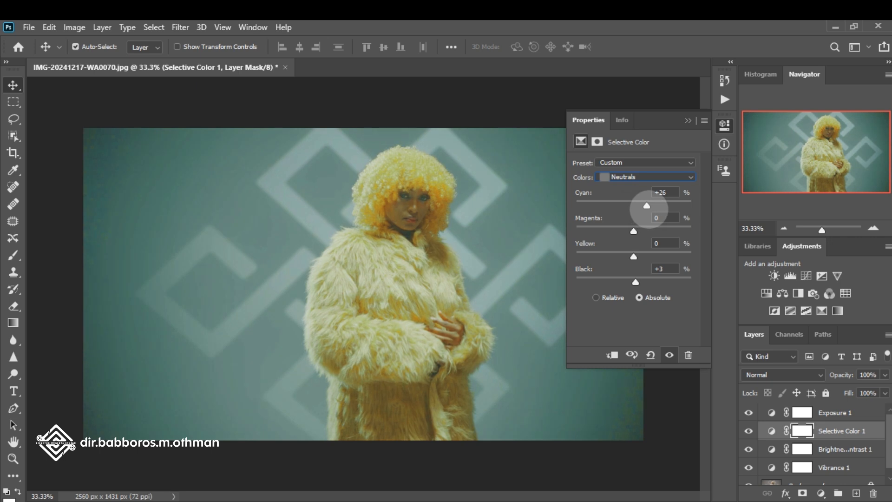
{"action": "left_click_drag", "start_coordinate": [647, 208], "coordinate": [650, 244]}
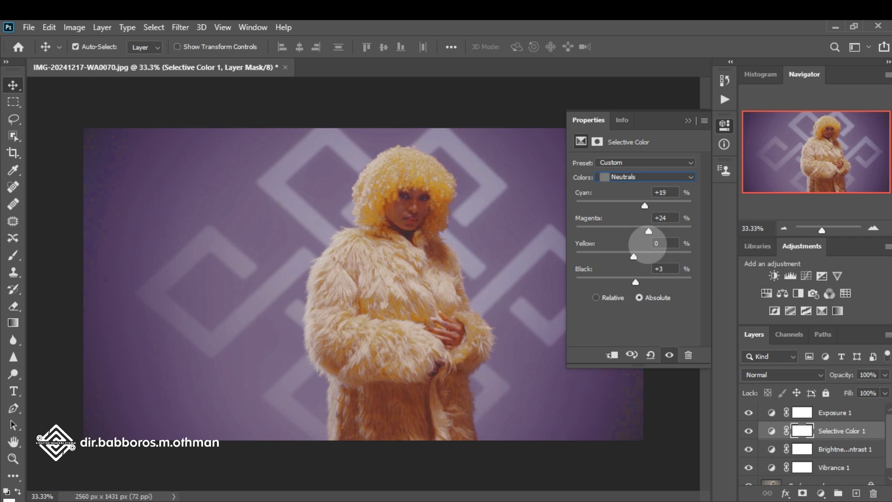
{"action": "left_click_drag", "start_coordinate": [645, 245], "coordinate": [644, 249]}
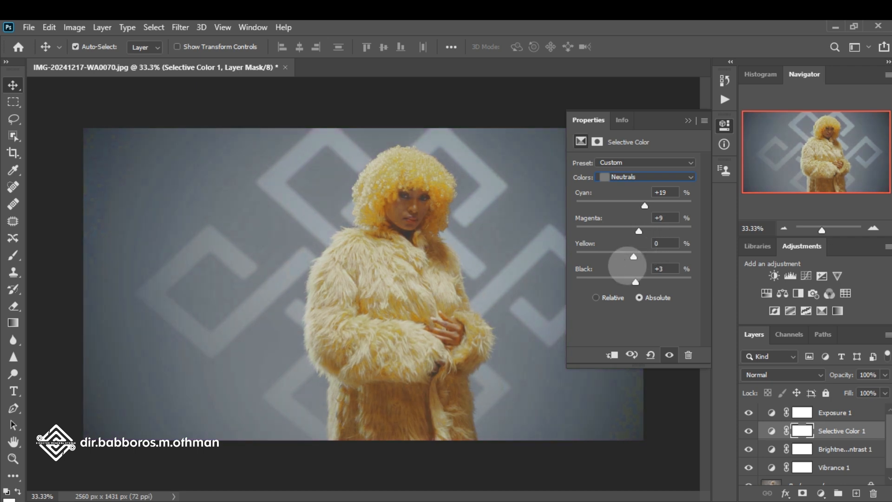
{"action": "left_click_drag", "start_coordinate": [627, 257], "coordinate": [635, 283]}
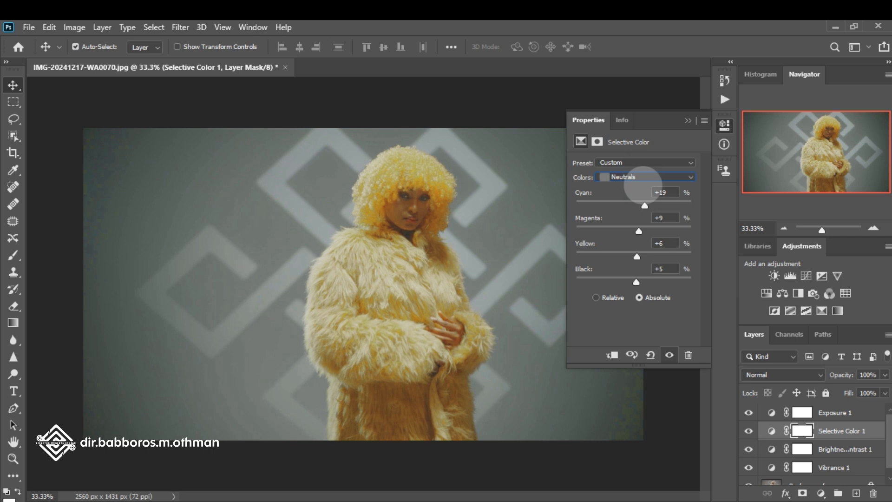
- Adjust the Blacks in the Selective Color layer to cyan +6, yellow +16 and black +8, with a moderate positive magenta amount
{"action": "left_click", "coordinate": [645, 177]}
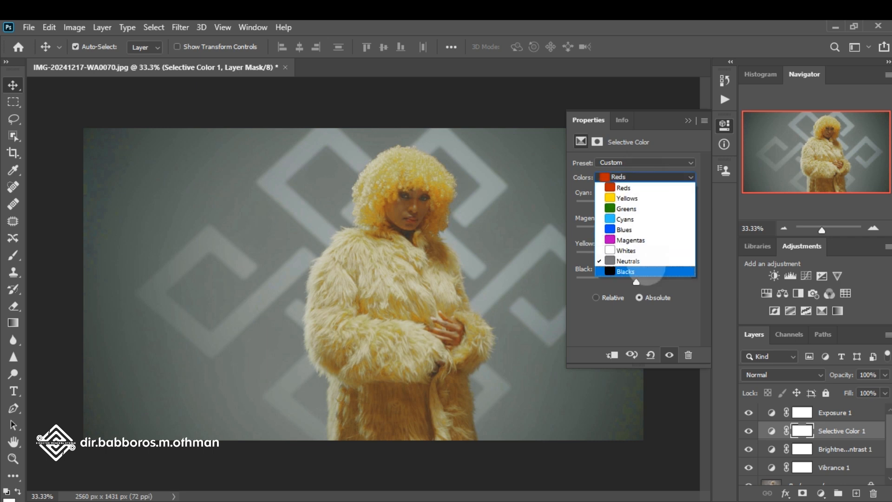
{"action": "left_click", "coordinate": [635, 274]}
{"action": "mouse_move", "coordinate": [634, 288]}
{"action": "left_mouse_down"}
{"action": "mouse_move", "coordinate": [632, 279]}
{"action": "mouse_move", "coordinate": [652, 288]}
{"action": "mouse_move", "coordinate": [629, 288]}
{"action": "mouse_move", "coordinate": [650, 287]}
{"action": "mouse_move", "coordinate": [637, 288]}
{"action": "left_mouse_up"}
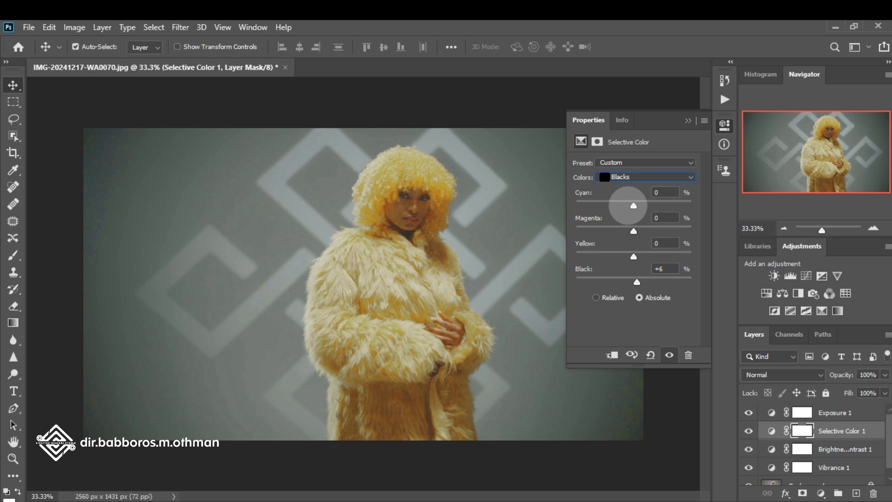
{"action": "left_click_drag", "start_coordinate": [632, 207], "coordinate": [611, 224]}
{"action": "left_click_drag", "start_coordinate": [658, 206], "coordinate": [642, 201]}
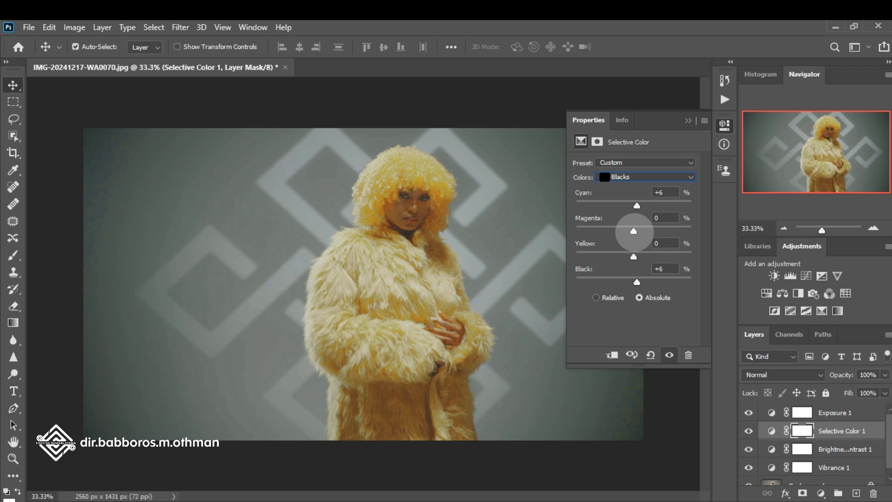
{"action": "left_click_drag", "start_coordinate": [631, 229], "coordinate": [692, 231]}
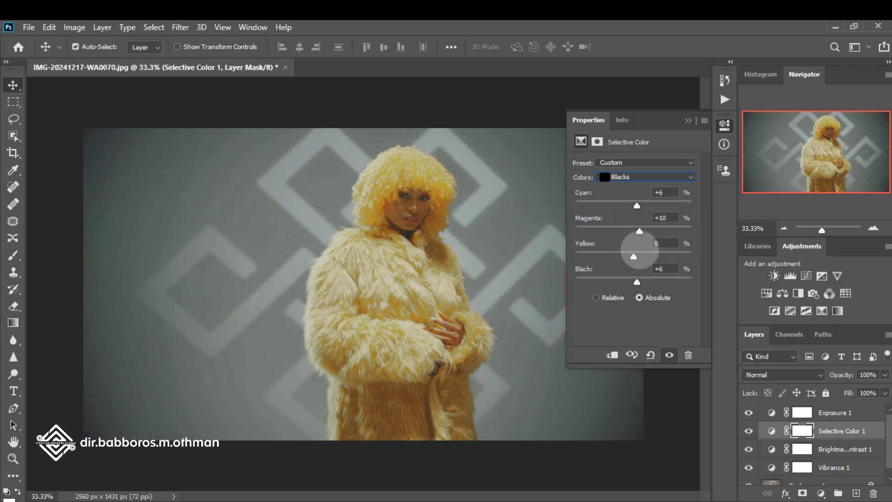
{"action": "left_click_drag", "start_coordinate": [605, 260], "coordinate": [660, 261]}
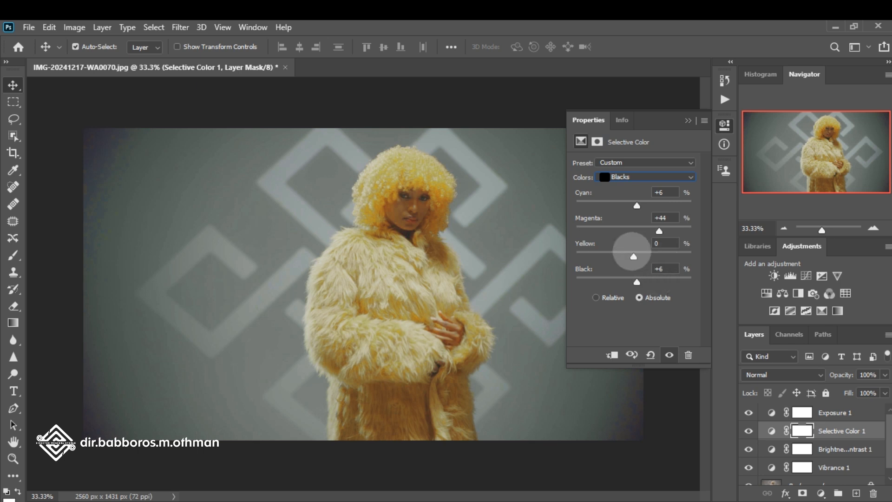
{"action": "left_click_drag", "start_coordinate": [632, 256], "coordinate": [647, 278]}
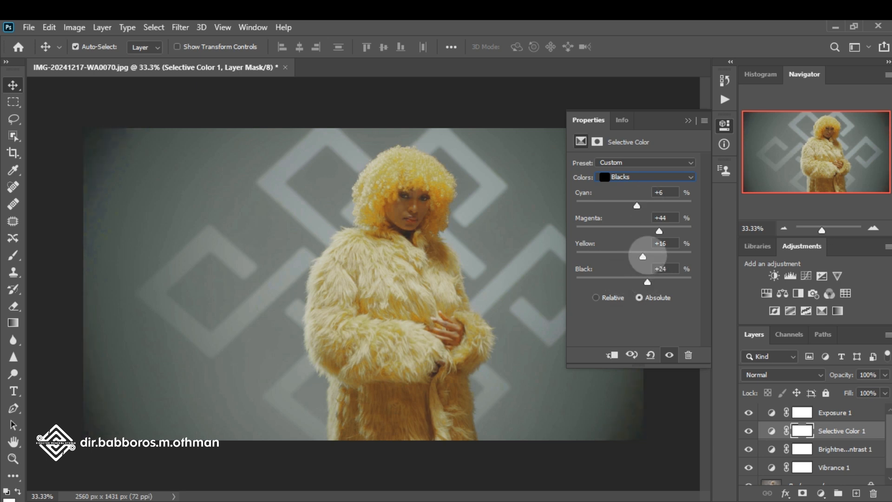
{"action": "left_click_drag", "start_coordinate": [647, 280], "coordinate": [637, 281]}
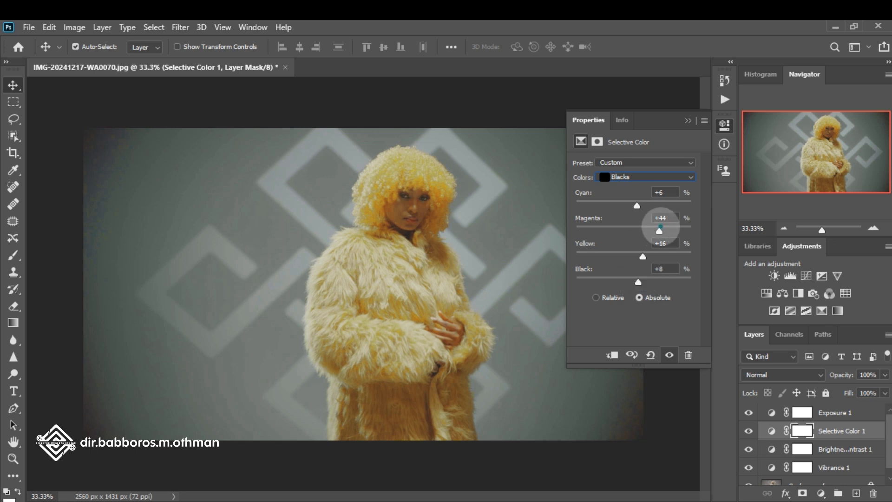
{"action": "left_click_drag", "start_coordinate": [658, 231], "coordinate": [646, 231]}
- Set the black amount of the Magentas in the Selective Color layer to -3
{"action": "left_click", "coordinate": [645, 177]}
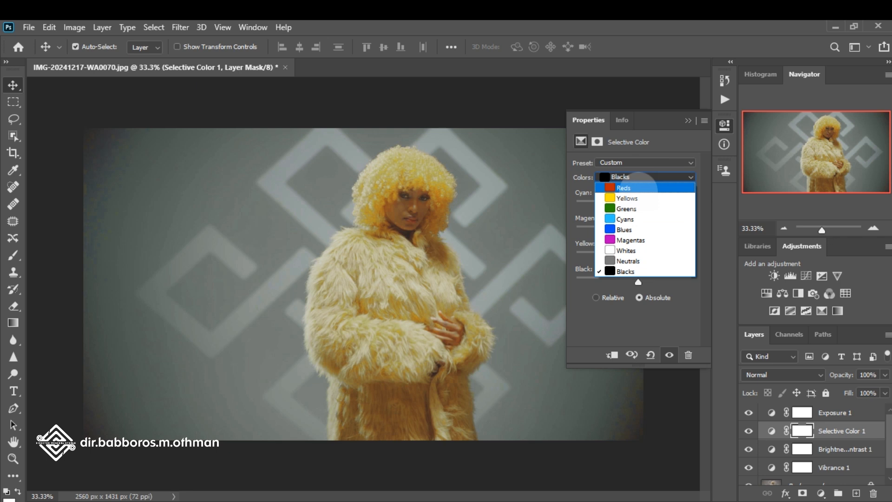
{"action": "left_click", "coordinate": [616, 239]}
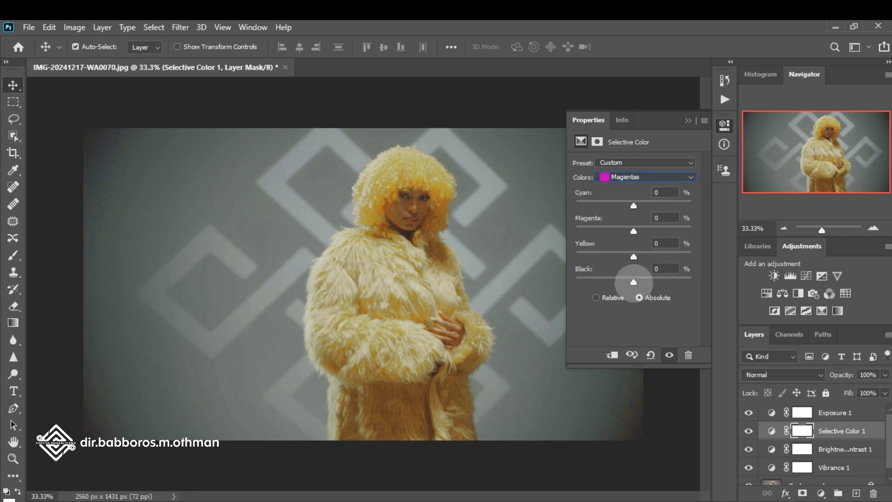
{"action": "left_click_drag", "start_coordinate": [634, 282], "coordinate": [631, 310]}
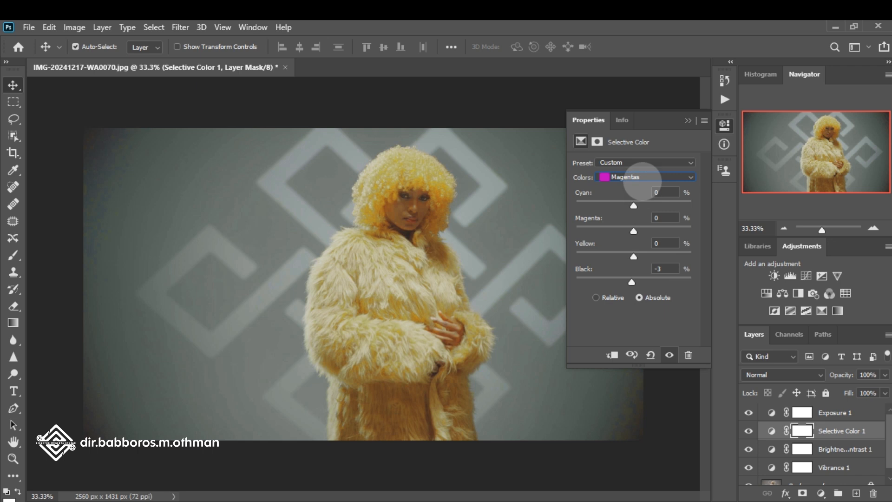
- Adjust the Reds in the Selective Color layer to cyan -10, magenta +11 and yellow +52
{"action": "left_click", "coordinate": [646, 175]}
{"action": "left_click", "coordinate": [633, 187]}
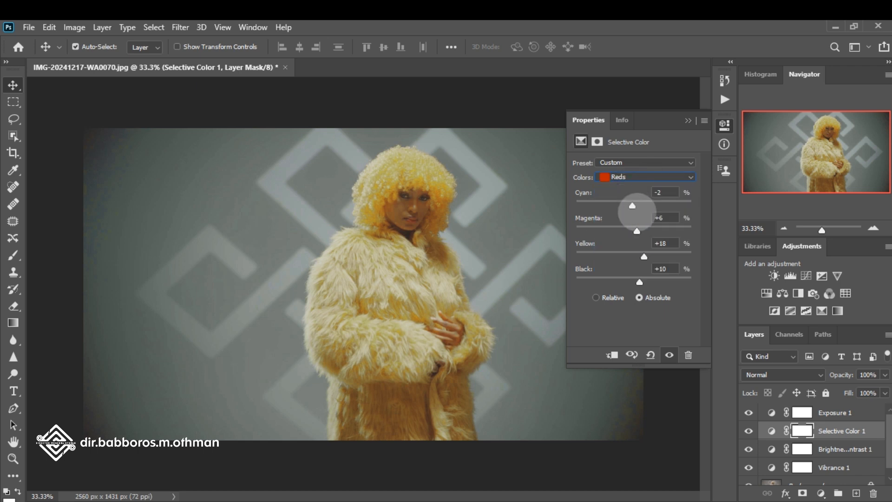
{"action": "mouse_move", "coordinate": [631, 205]}
{"action": "left_mouse_down"}
{"action": "mouse_move", "coordinate": [650, 200]}
{"action": "mouse_move", "coordinate": [572, 199]}
{"action": "mouse_move", "coordinate": [620, 202]}
{"action": "mouse_move", "coordinate": [626, 214]}
{"action": "left_mouse_up"}
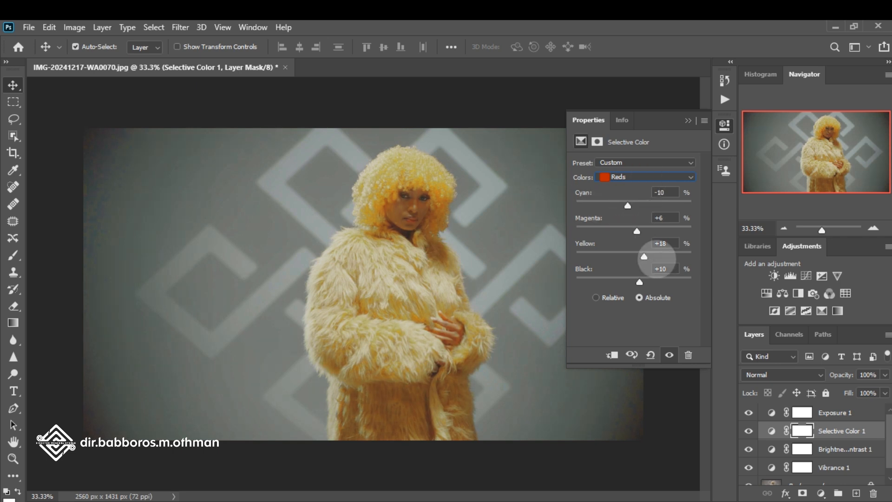
{"action": "left_click_drag", "start_coordinate": [643, 257], "coordinate": [668, 256]}
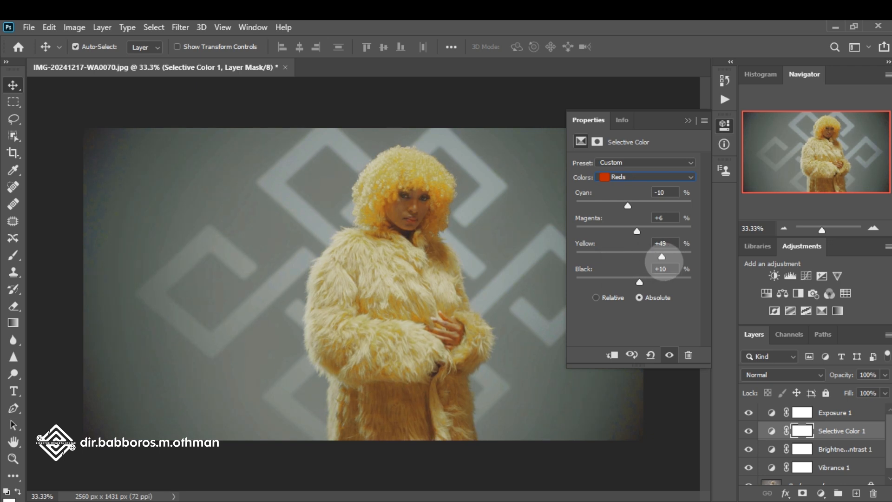
{"action": "mouse_move", "coordinate": [636, 230]}
{"action": "left_mouse_down"}
{"action": "mouse_move", "coordinate": [657, 232]}
{"action": "mouse_move", "coordinate": [644, 231]}
{"action": "left_mouse_up"}
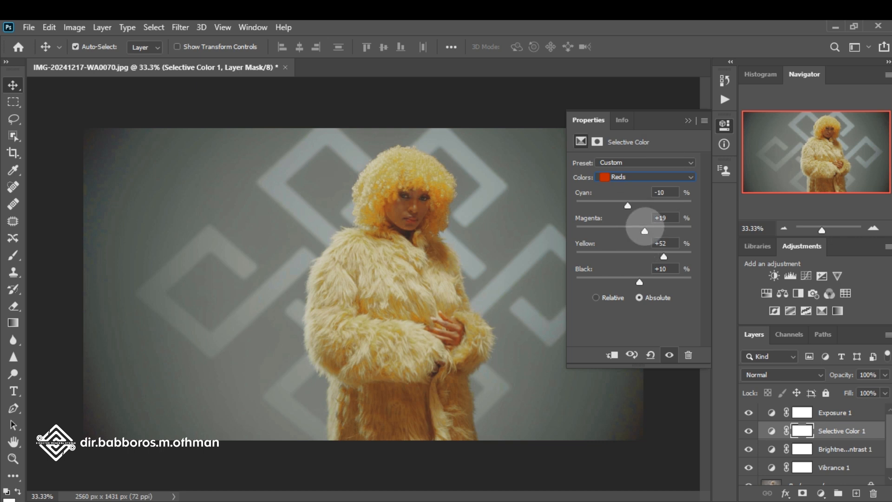
{"action": "mouse_move", "coordinate": [643, 231]}
{"action": "left_mouse_down"}
{"action": "mouse_move", "coordinate": [603, 231]}
{"action": "mouse_move", "coordinate": [640, 239]}
{"action": "left_mouse_up"}
{"action": "left_click", "coordinate": [645, 231]}
- Set the Yellows in the Selective Color layer to cyan -34 and black -7
{"action": "left_click", "coordinate": [656, 176]}
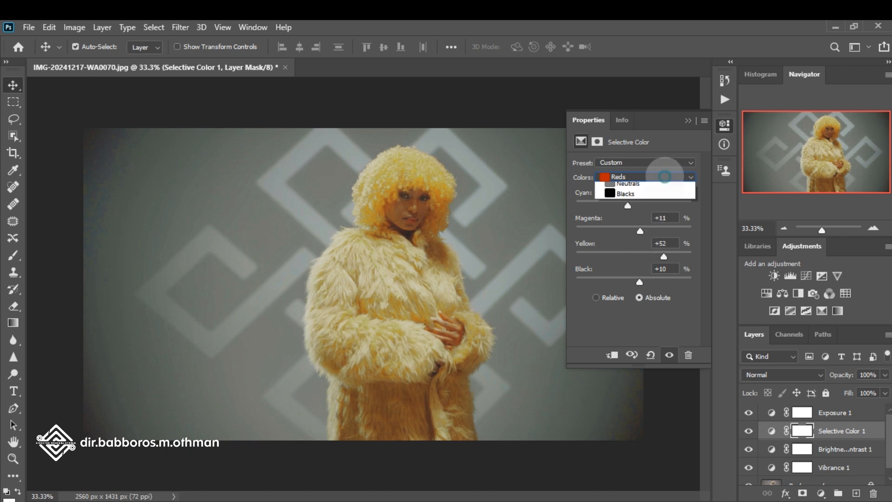
{"action": "left_click", "coordinate": [636, 197]}
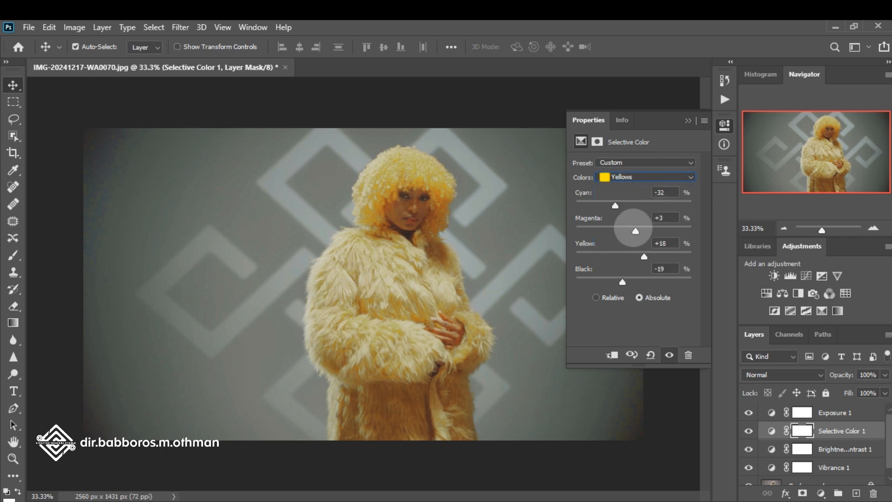
{"action": "mouse_move", "coordinate": [614, 206]}
{"action": "left_mouse_down"}
{"action": "mouse_move", "coordinate": [641, 205]}
{"action": "mouse_move", "coordinate": [598, 201]}
{"action": "mouse_move", "coordinate": [618, 198]}
{"action": "mouse_move", "coordinate": [614, 207]}
{"action": "left_mouse_up"}
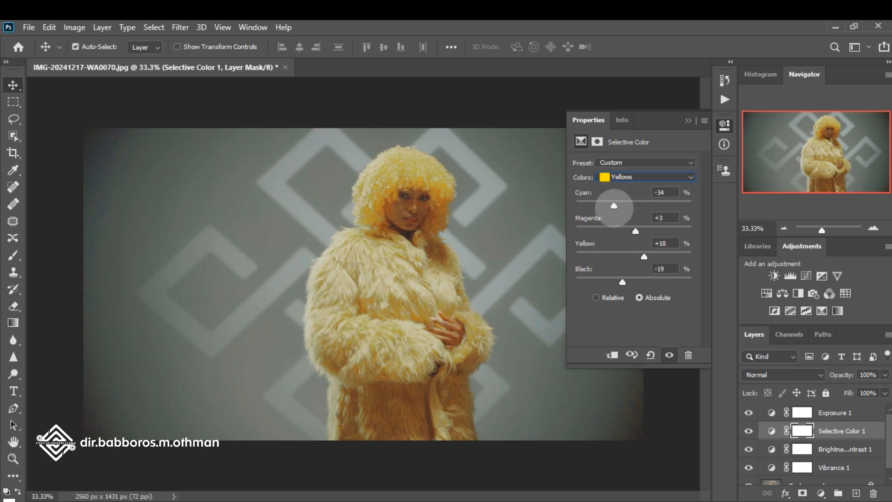
{"action": "left_click_drag", "start_coordinate": [614, 204], "coordinate": [619, 208]}
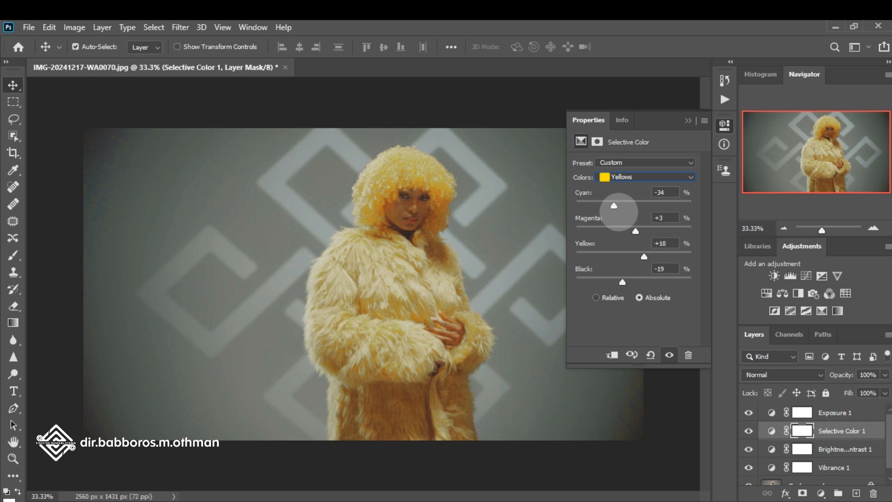
{"action": "mouse_move", "coordinate": [621, 281]}
{"action": "left_mouse_down"}
{"action": "mouse_move", "coordinate": [601, 280]}
{"action": "mouse_move", "coordinate": [628, 282]}
{"action": "left_mouse_up"}
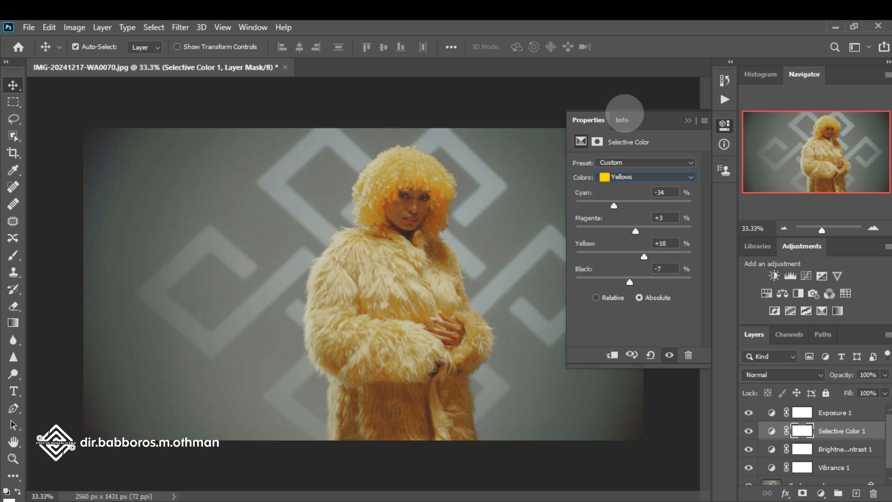
- Set the black amount of the Cyans in the Selective Color layer to +24
{"action": "left_click", "coordinate": [649, 176]}
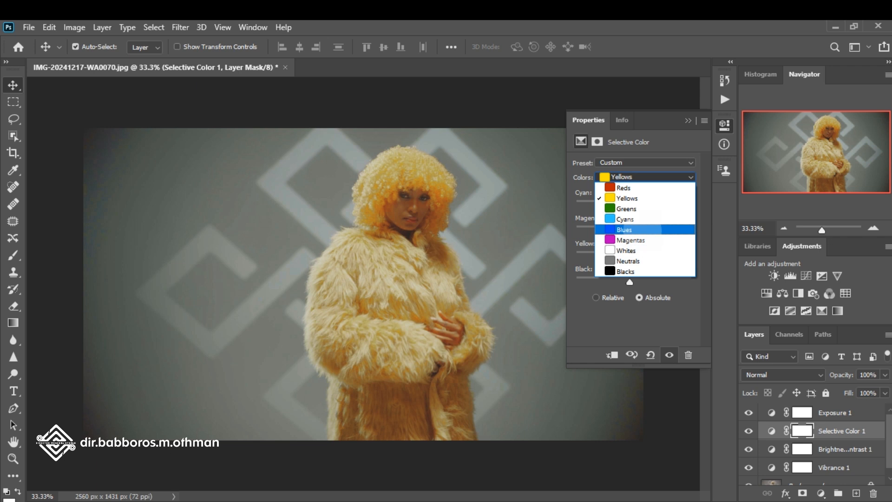
{"action": "left_click", "coordinate": [627, 218]}
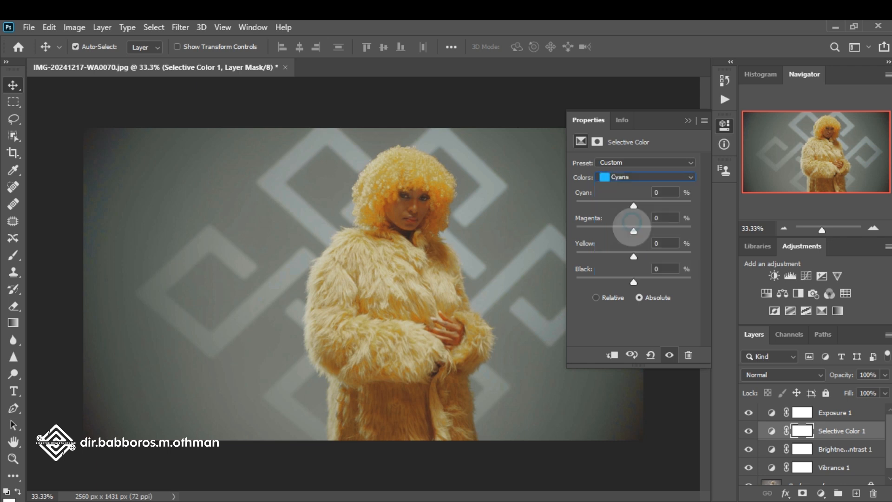
{"action": "left_click_drag", "start_coordinate": [681, 309], "coordinate": [648, 323]}
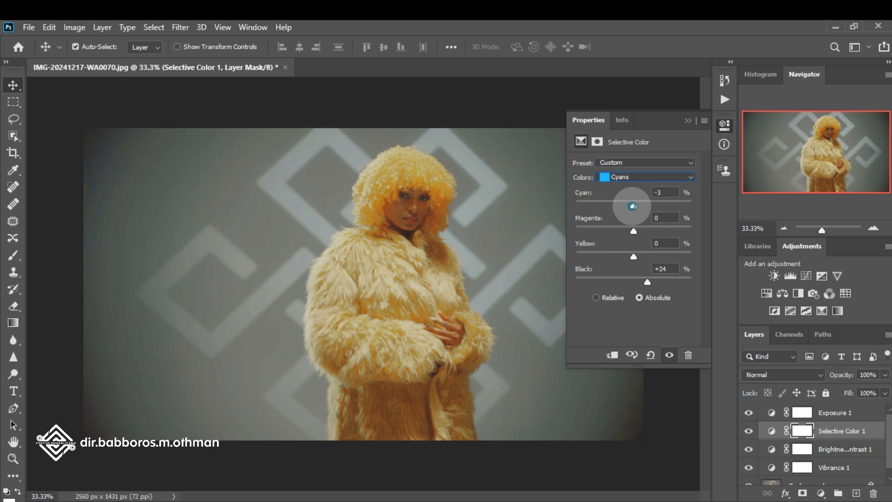
{"action": "left_click_drag", "start_coordinate": [633, 204], "coordinate": [691, 205]}
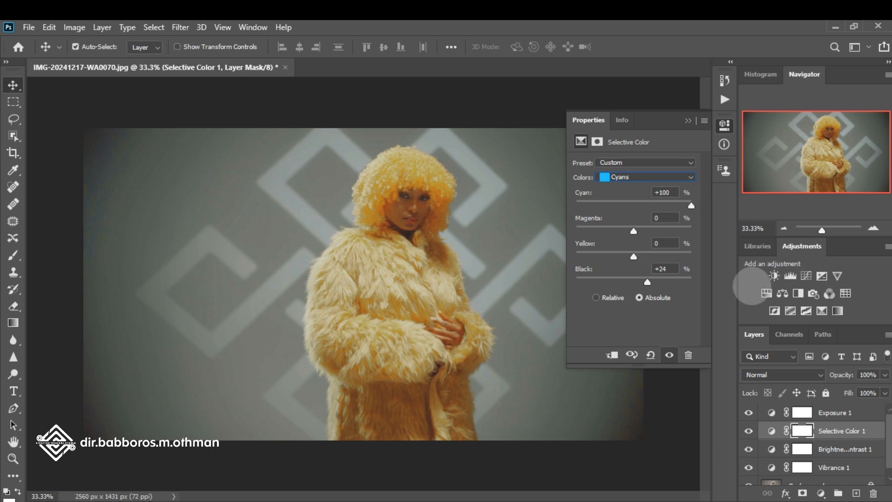
{"action": "key", "text": "ctrl+z"}
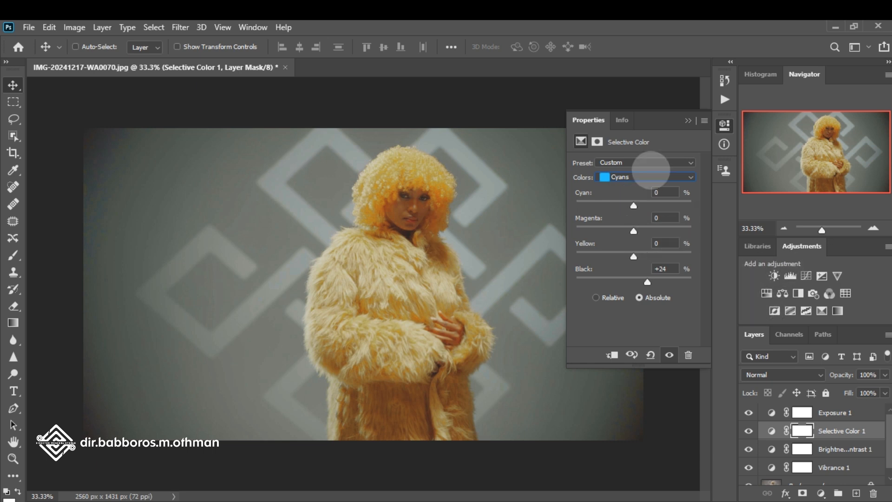
{"action": "key", "text": "ctrl+z"}
{"action": "key", "text": "ctrl+shift+z"}
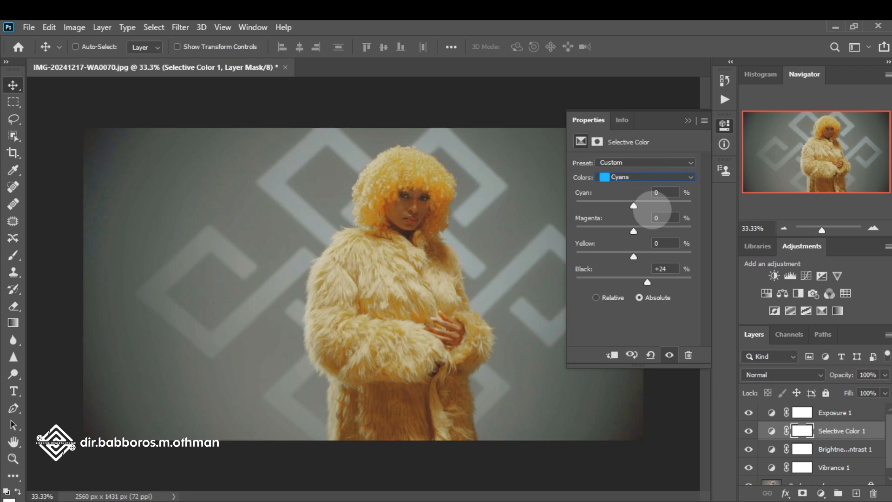
- Set the Blacks in the Selective Color layer to cyan -7 and black +5, and collapse the adjustment settings
{"action": "left_click", "coordinate": [658, 176]}
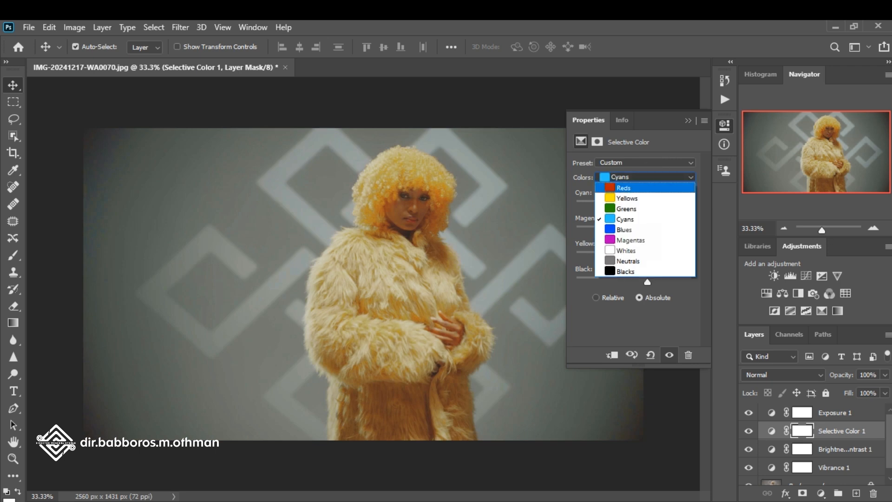
{"action": "left_click", "coordinate": [627, 271]}
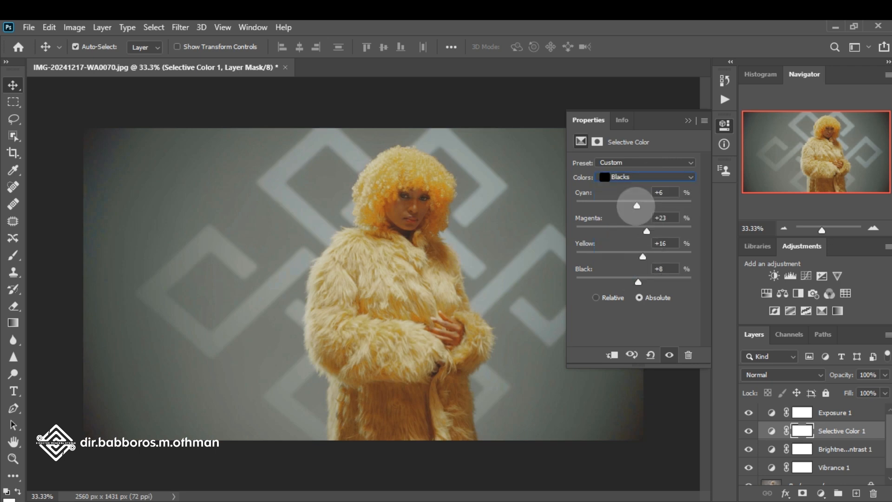
{"action": "left_click_drag", "start_coordinate": [617, 209], "coordinate": [630, 234]}
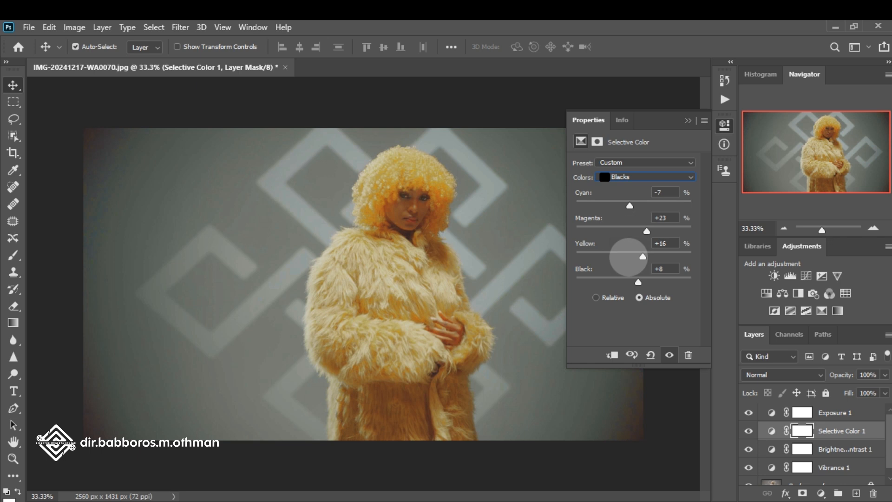
{"action": "mouse_move", "coordinate": [637, 283]}
{"action": "left_mouse_down"}
{"action": "mouse_move", "coordinate": [623, 283]}
{"action": "mouse_move", "coordinate": [631, 282]}
{"action": "left_mouse_up"}
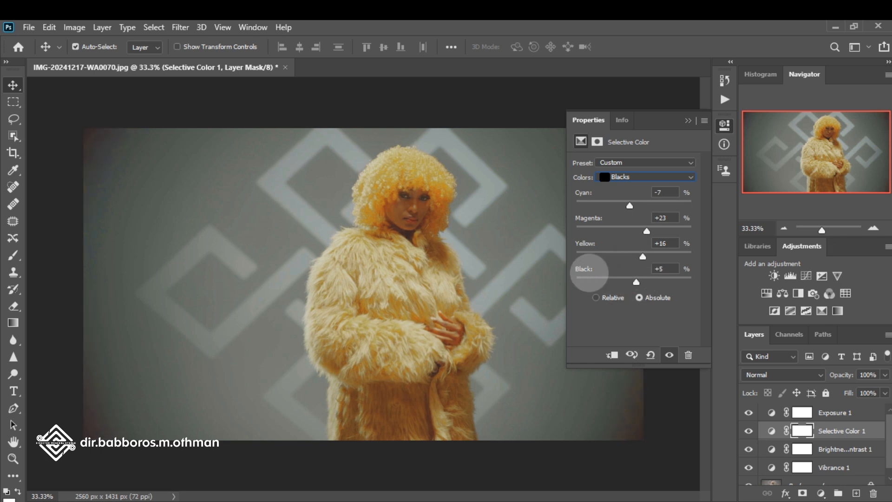
{"action": "left_click", "coordinate": [687, 122]}
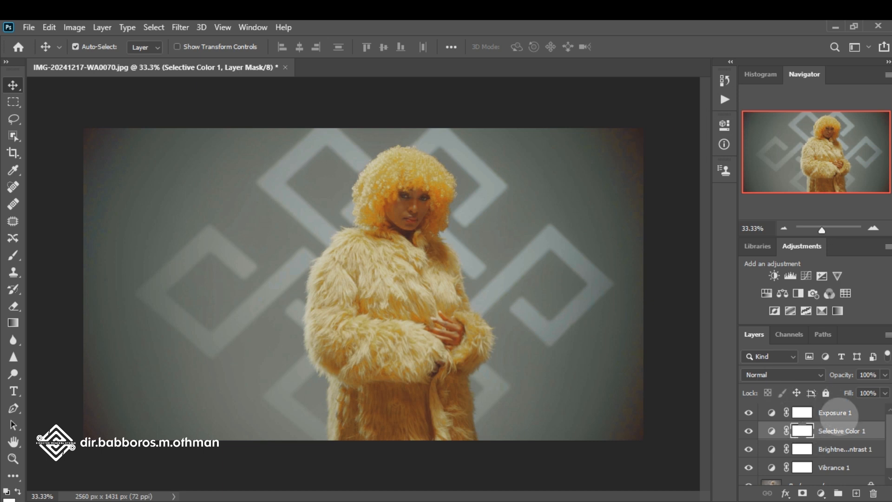
- Set the exposure of the Exposure 1 adjustment layer to -0.08
{"action": "left_click", "coordinate": [831, 412]}
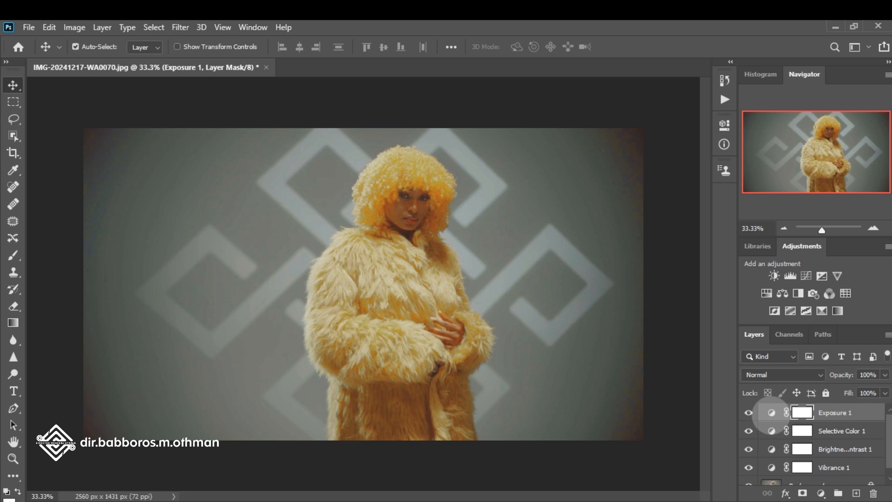
{"action": "double_click", "coordinate": [771, 413]}
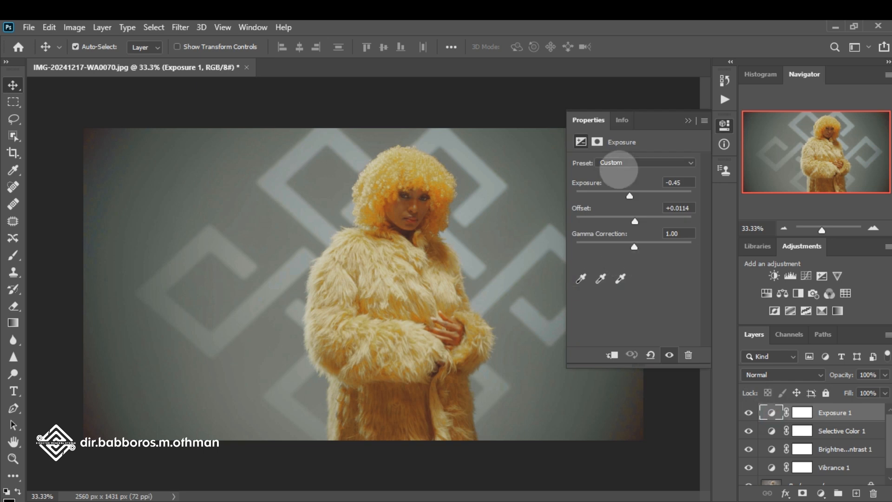
{"action": "left_click_drag", "start_coordinate": [629, 194], "coordinate": [633, 196]}
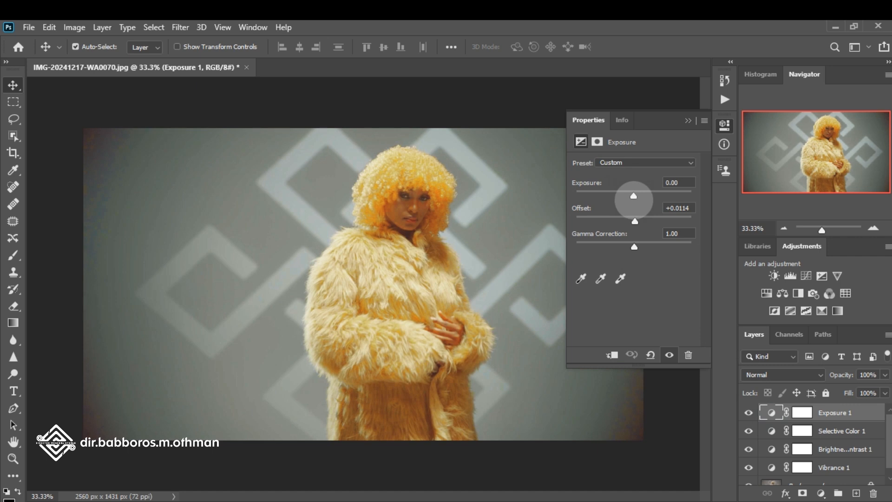
{"action": "left_click_drag", "start_coordinate": [633, 199], "coordinate": [633, 195]}
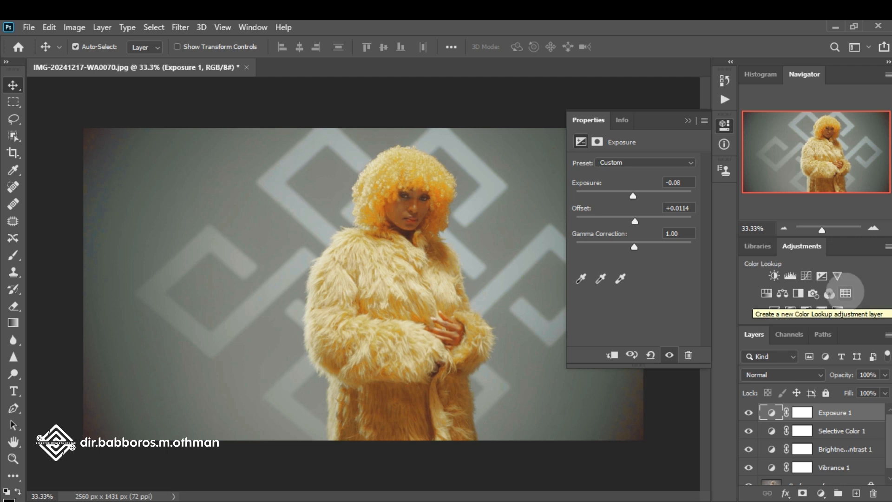
- Add a Color Lookup adjustment layer above the Exposure layer and delete it again
{"action": "left_click", "coordinate": [845, 293]}
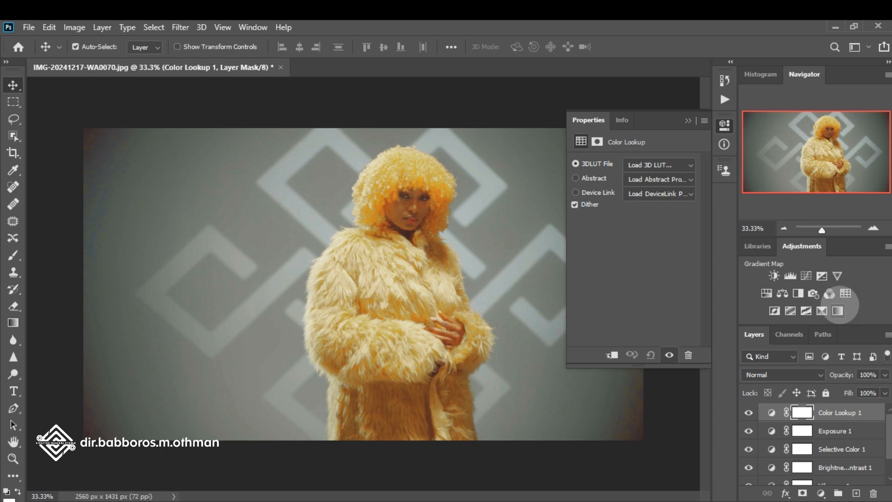
{"action": "left_click_drag", "start_coordinate": [845, 414], "coordinate": [873, 493]}
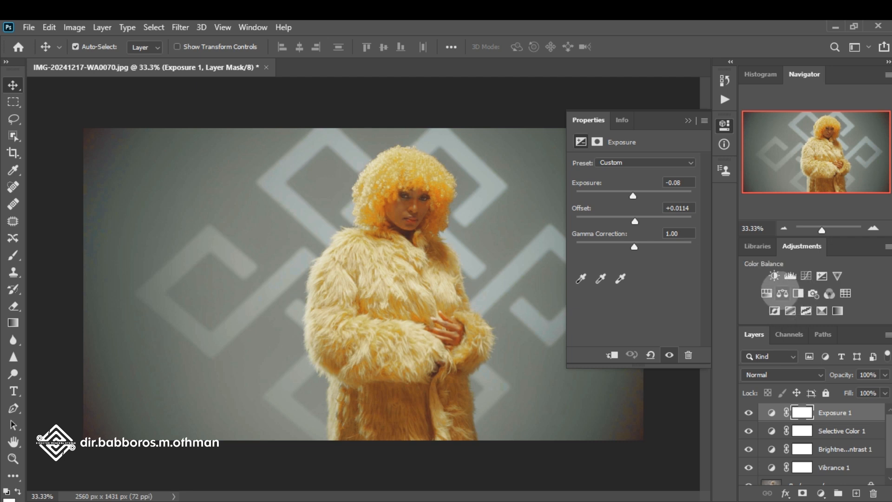
- Add a Color Balance adjustment layer and shift its Midtones to cyan-red -32, magenta-green +1 and yellow-blue +37
{"action": "left_click", "coordinate": [782, 293]}
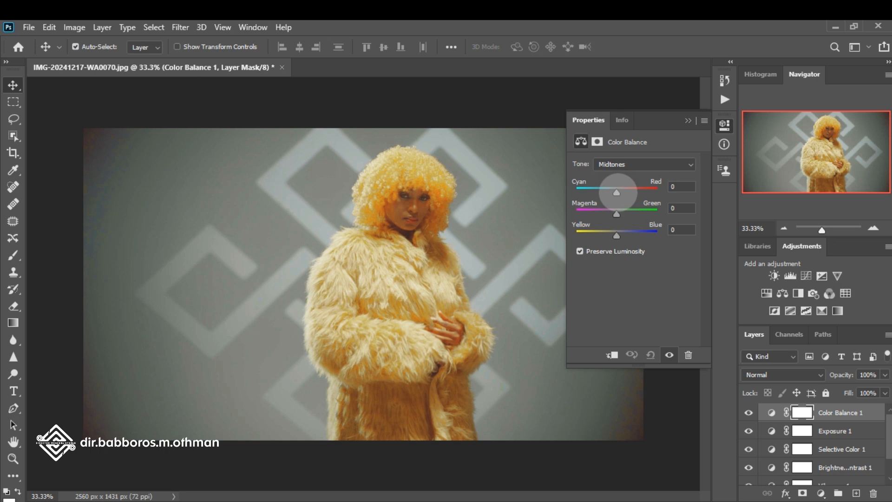
{"action": "left_click_drag", "start_coordinate": [617, 191], "coordinate": [599, 195]}
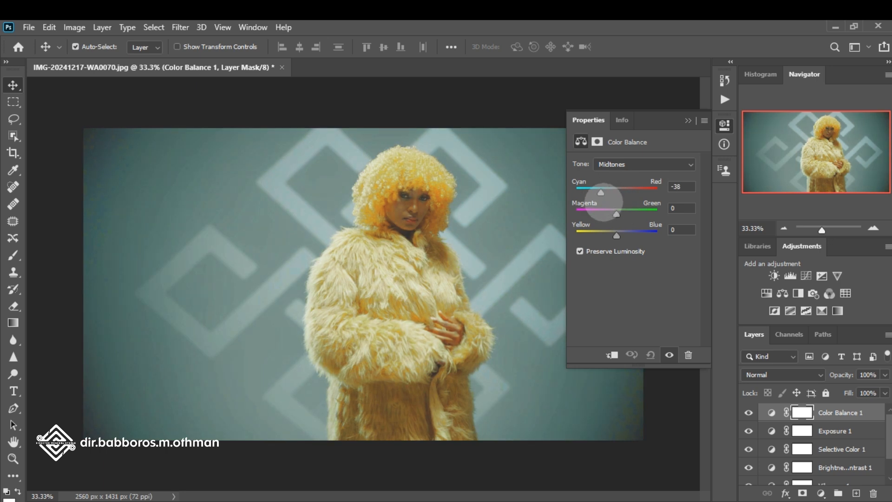
{"action": "left_click_drag", "start_coordinate": [607, 193], "coordinate": [618, 223]}
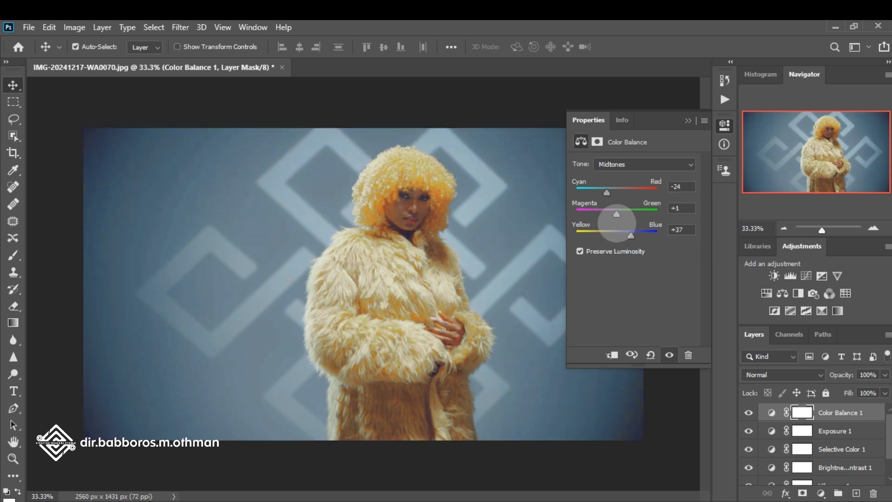
{"action": "mouse_move", "coordinate": [606, 191]}
{"action": "left_mouse_down"}
{"action": "mouse_move", "coordinate": [593, 192]}
{"action": "mouse_move", "coordinate": [641, 193]}
{"action": "mouse_move", "coordinate": [598, 195]}
{"action": "mouse_move", "coordinate": [600, 184]}
{"action": "mouse_move", "coordinate": [602, 195]}
{"action": "left_mouse_up"}
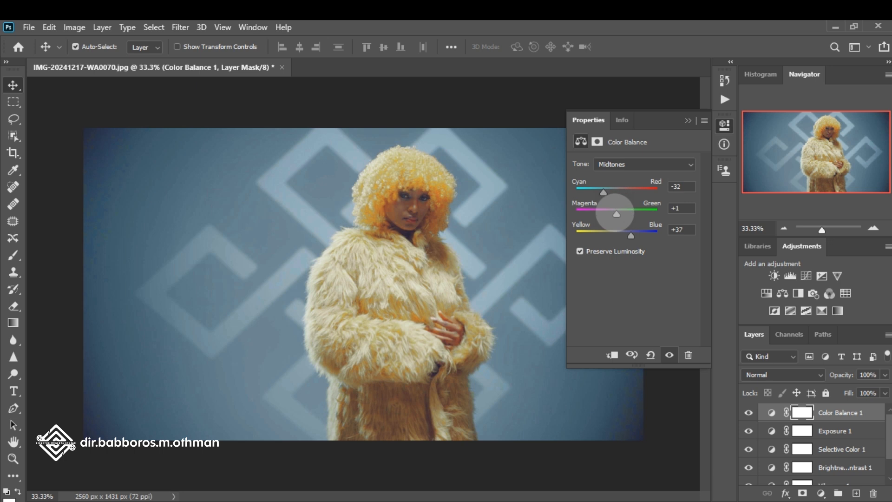
- Refine the Color Balance Midtones to cyan-red -33, magenta-green -32 and yellow-blue +28 for a purplish-blue backdrop
{"action": "left_click_drag", "start_coordinate": [615, 214], "coordinate": [606, 227]}
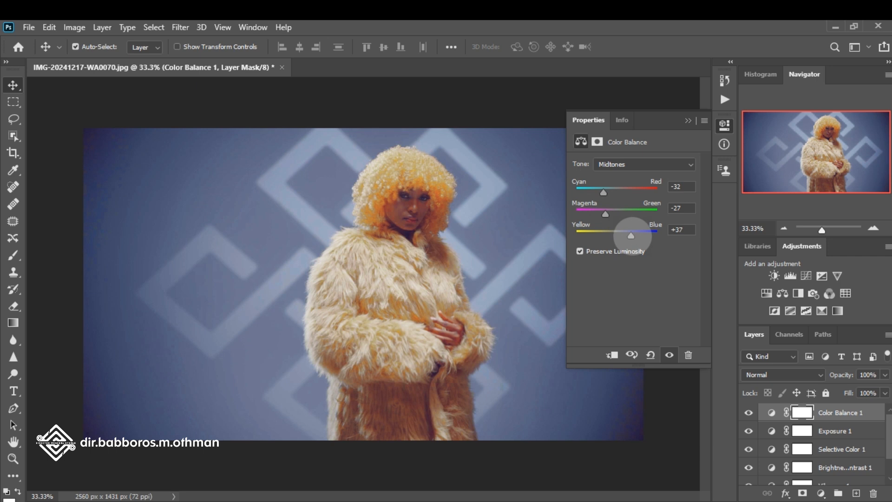
{"action": "left_click_drag", "start_coordinate": [632, 236], "coordinate": [625, 268]}
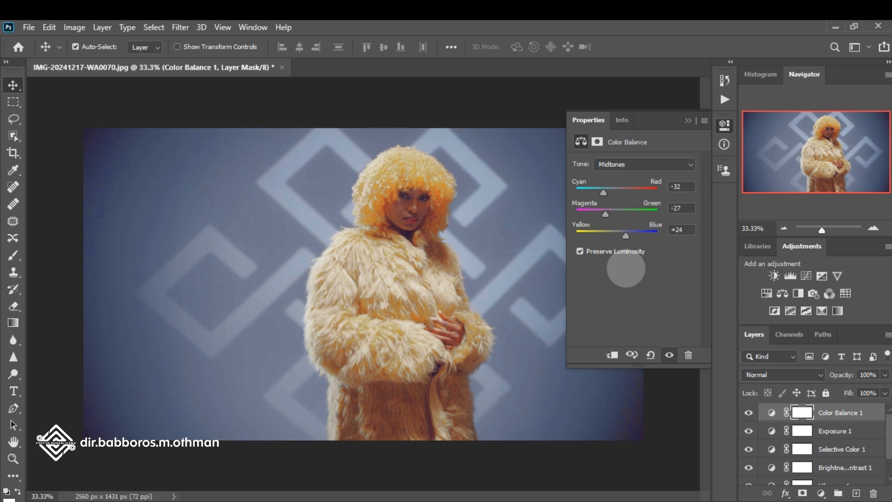
{"action": "mouse_move", "coordinate": [604, 215]}
{"action": "left_mouse_down"}
{"action": "mouse_move", "coordinate": [595, 216]}
{"action": "mouse_move", "coordinate": [607, 223]}
{"action": "left_mouse_up"}
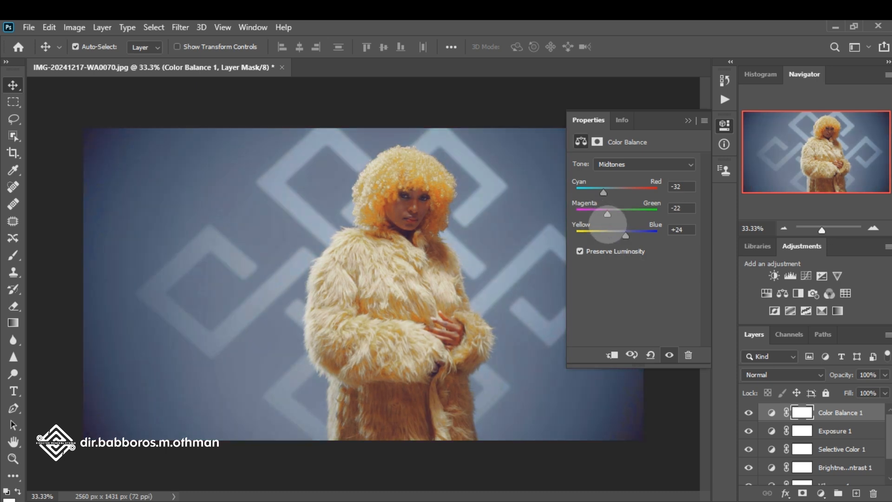
{"action": "mouse_move", "coordinate": [603, 190]}
{"action": "left_mouse_down"}
{"action": "mouse_move", "coordinate": [609, 183]}
{"action": "mouse_move", "coordinate": [602, 193]}
{"action": "left_mouse_up"}
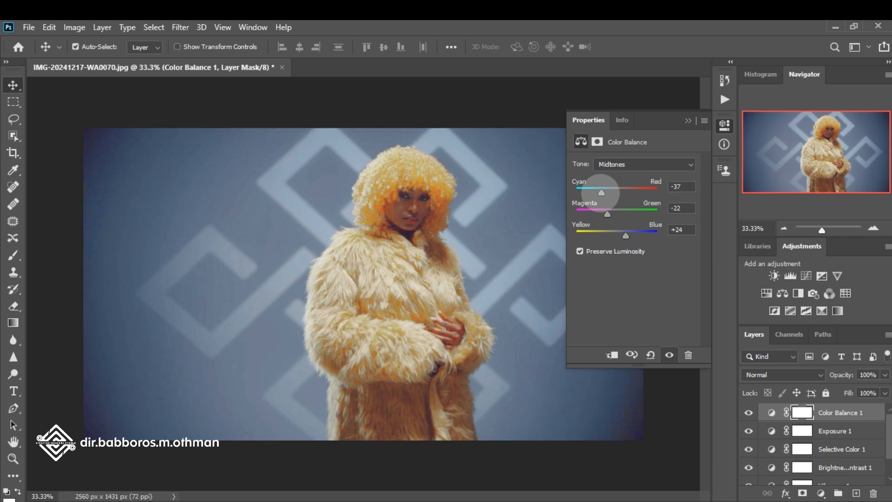
{"action": "left_click_drag", "start_coordinate": [625, 236], "coordinate": [603, 215]}
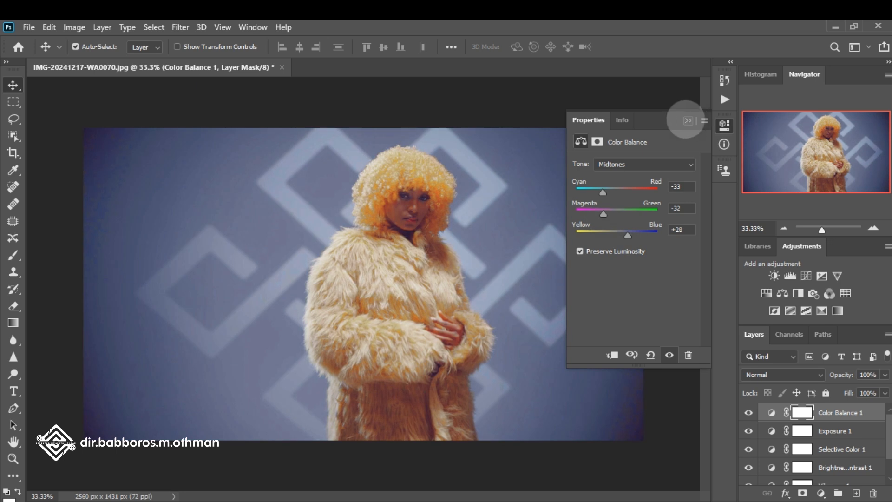
- Unlock the Background photo layer, turning it into a regular layer
{"action": "left_click", "coordinate": [687, 120]}
{"action": "scroll", "coordinate": [841, 457], "scroll_direction": "down", "scroll_amount": 2}
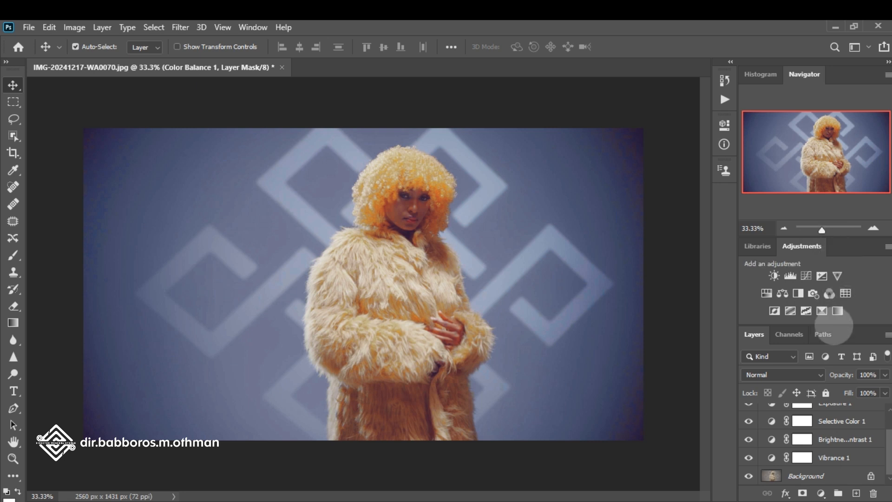
{"action": "left_click_drag", "start_coordinate": [833, 326], "coordinate": [812, 198]}
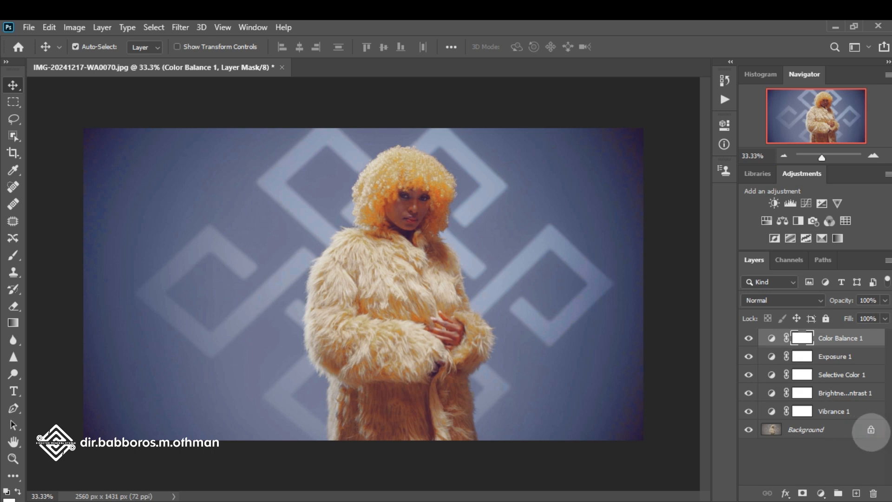
{"action": "left_click", "coordinate": [871, 430]}
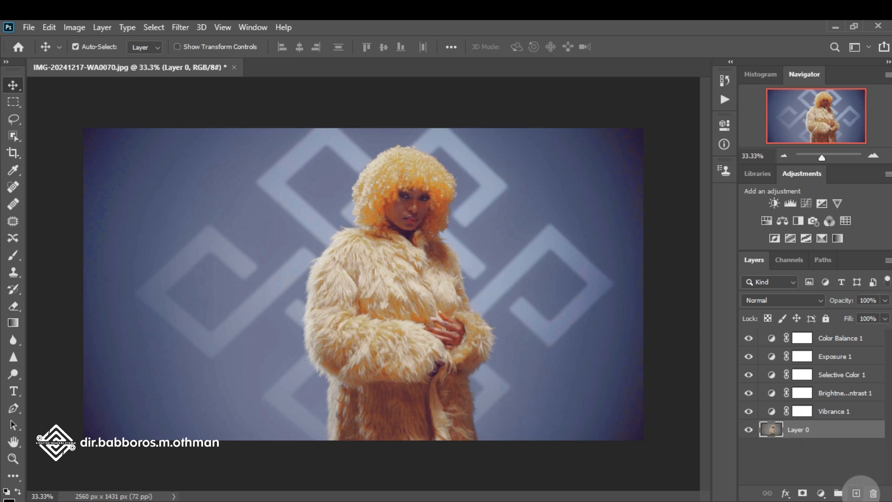
- Add an empty layer directly above the unlocked photo layer and hide the photo layer
{"action": "left_click", "coordinate": [855, 492]}
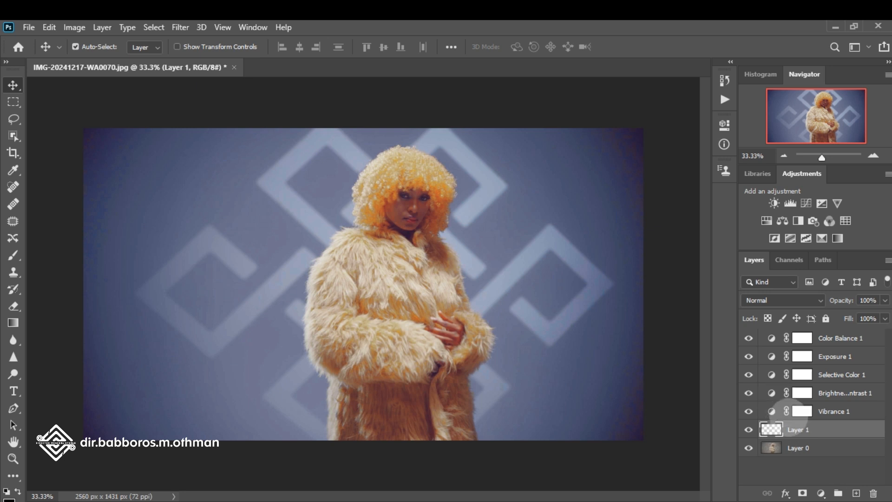
{"action": "left_click", "coordinate": [748, 448]}
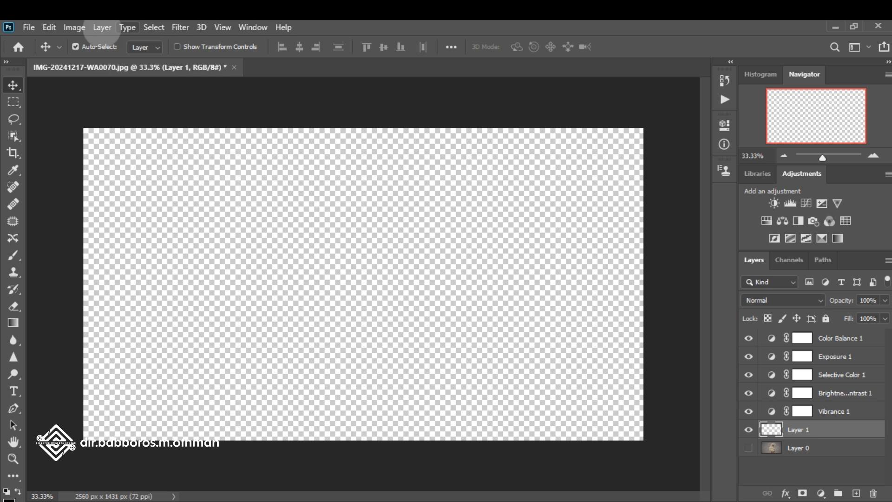
- Try converting the empty layer into a white Background layer and undo the conversion
{"action": "left_click", "coordinate": [102, 27]}
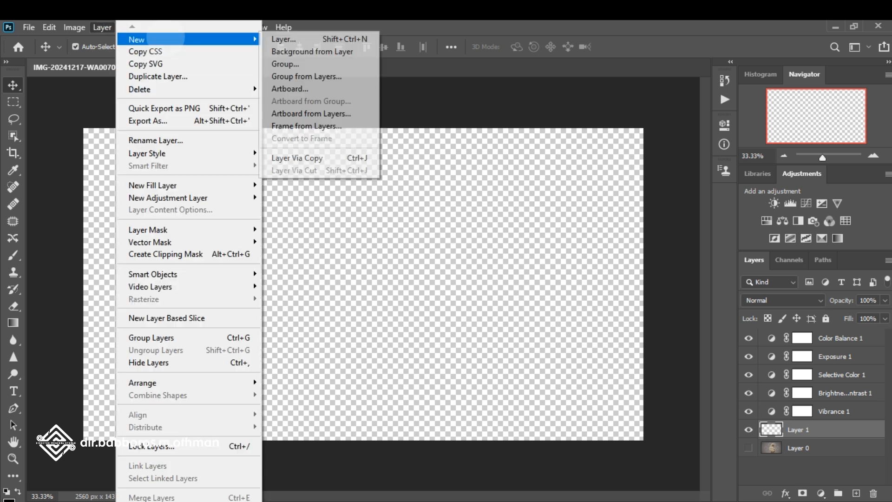
{"action": "mouse_move", "coordinate": [182, 39]}
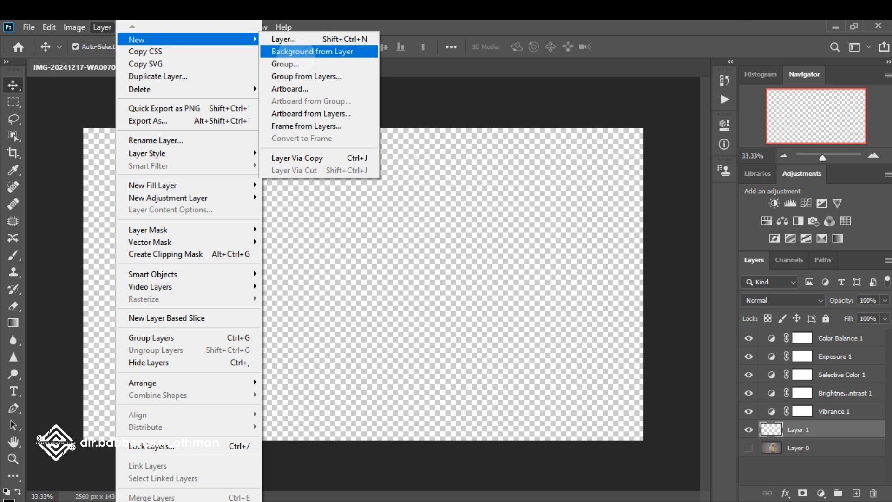
{"action": "left_click", "coordinate": [298, 52]}
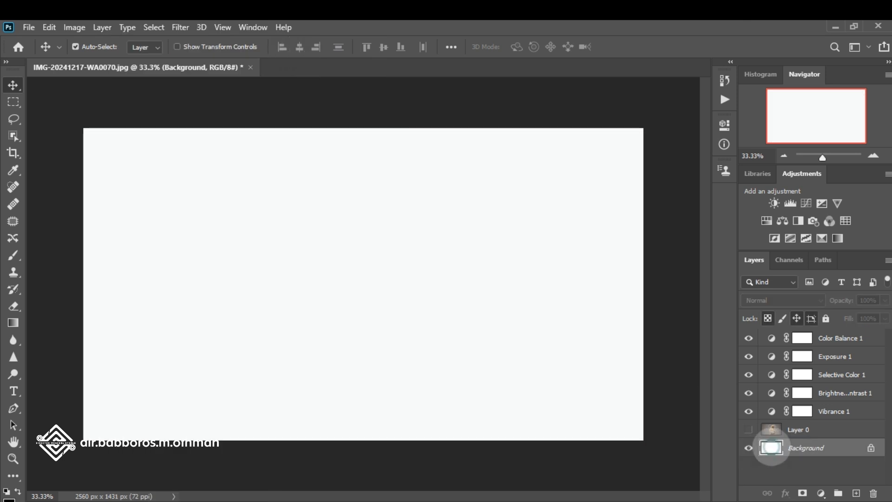
{"action": "double_click", "coordinate": [770, 447]}
{"action": "left_click", "coordinate": [553, 182]}
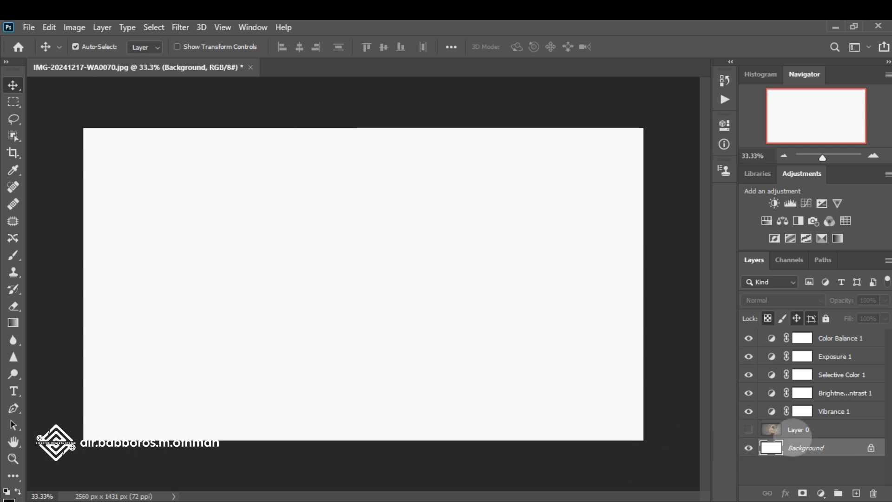
{"action": "key", "text": "ctrl+z"}
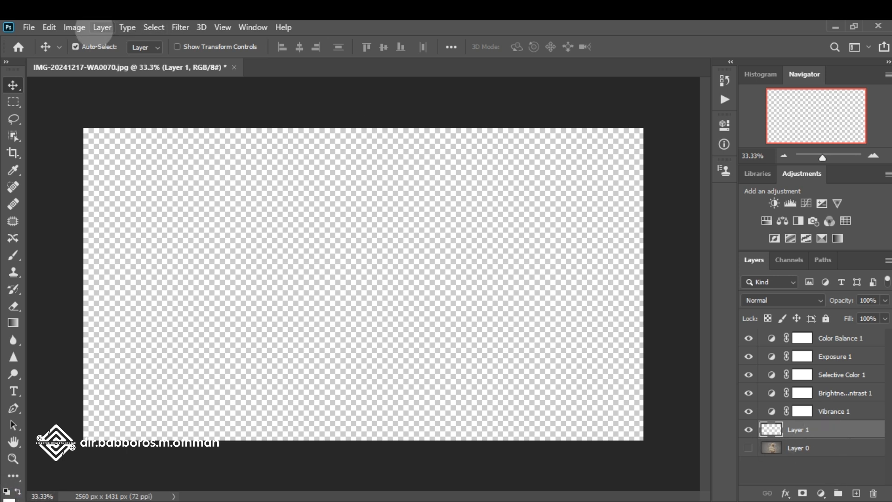
- Convert the empty Layer 1 into a black-filled Background layer beneath the hidden photo layer
{"action": "left_click", "coordinate": [102, 28]}
{"action": "mouse_move", "coordinate": [139, 34]}
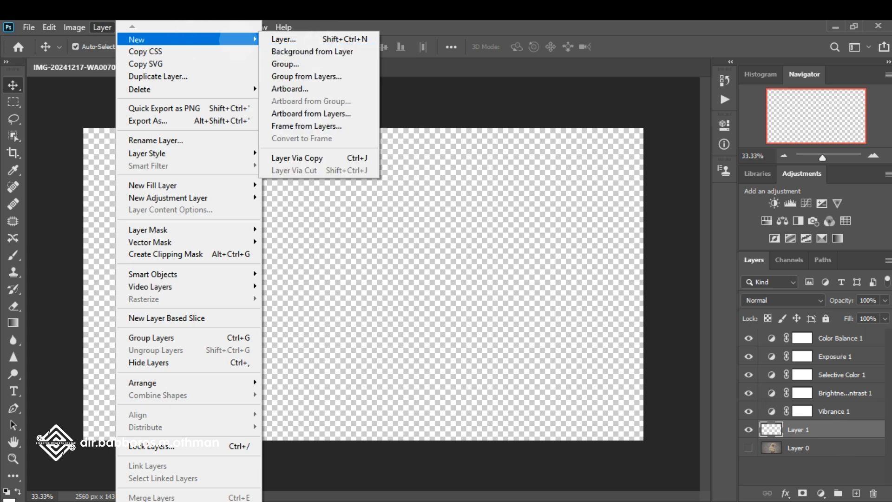
{"action": "left_click", "coordinate": [316, 51]}
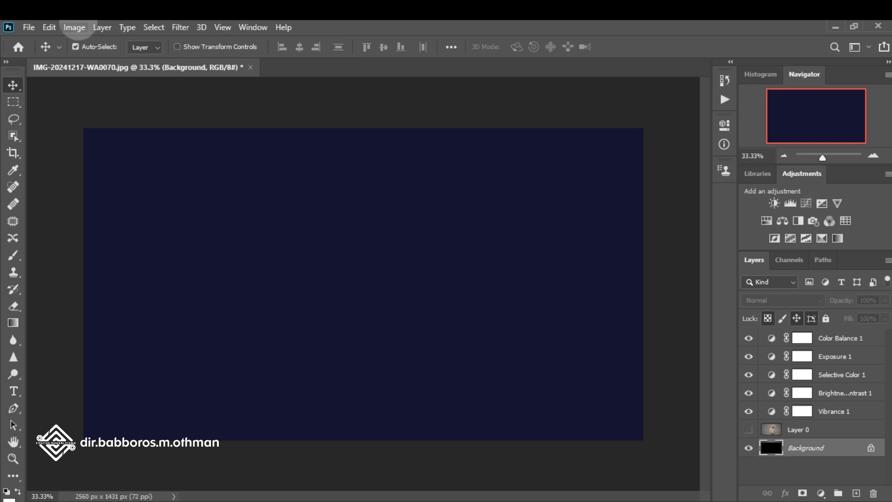
- Start an export of Color Lookup Tables with CUBE as the only format, excluding 3DL, CSP and ICC Profile
{"action": "left_click", "coordinate": [29, 27]}
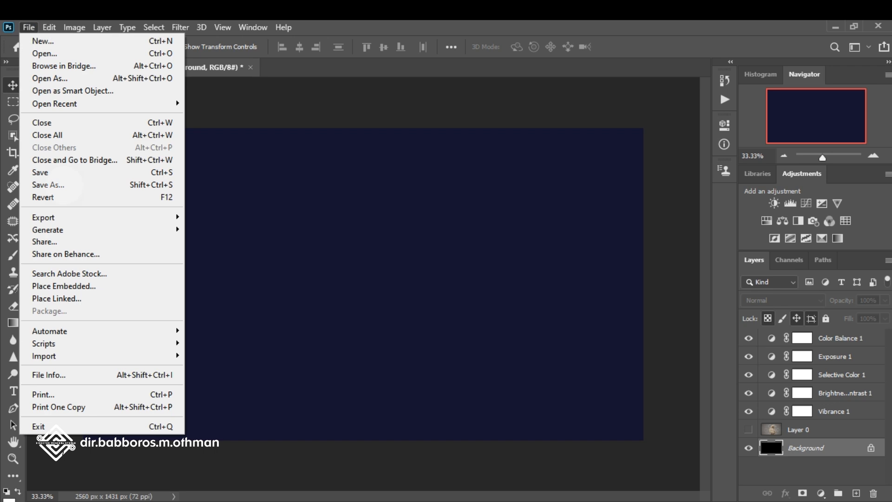
{"action": "mouse_move", "coordinate": [83, 217]}
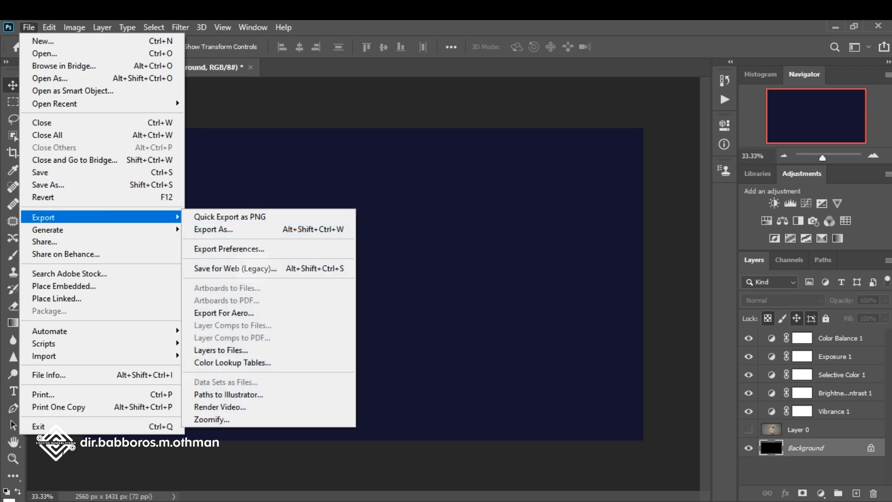
{"action": "left_click", "coordinate": [248, 363]}
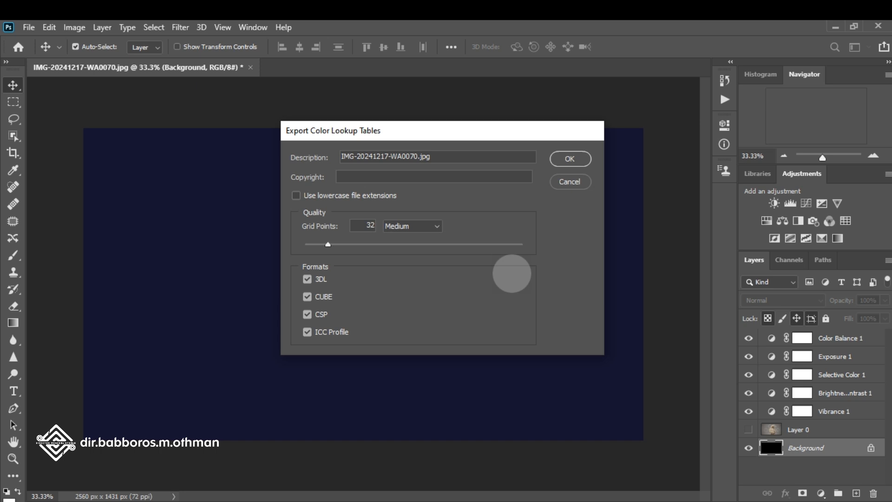
{"action": "left_click", "coordinate": [307, 332]}
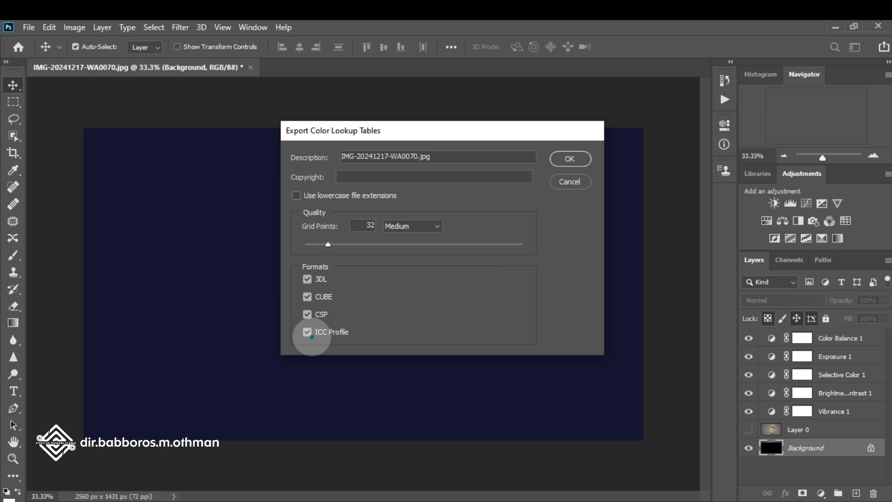
{"action": "left_click", "coordinate": [307, 314]}
{"action": "left_click", "coordinate": [307, 279]}
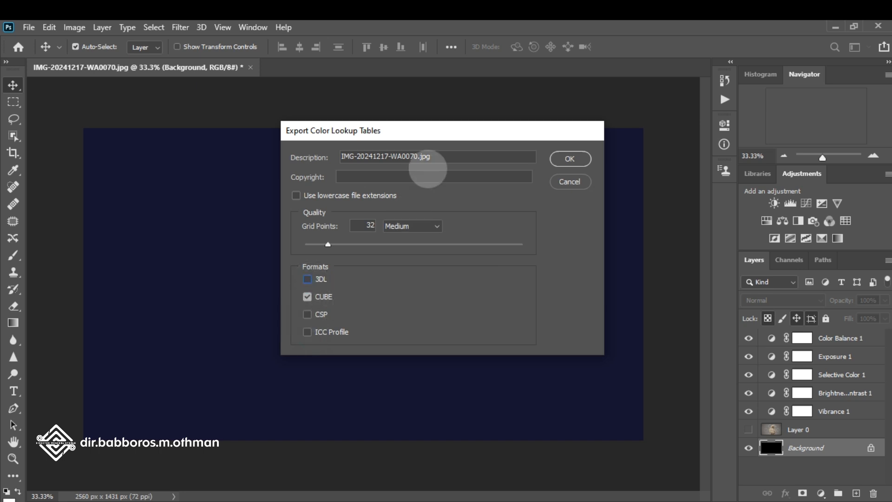
- Set the lookup table's description to "our lut" and save it as "lut today" in the COLOR footage folder
{"action": "left_click", "coordinate": [438, 162]}
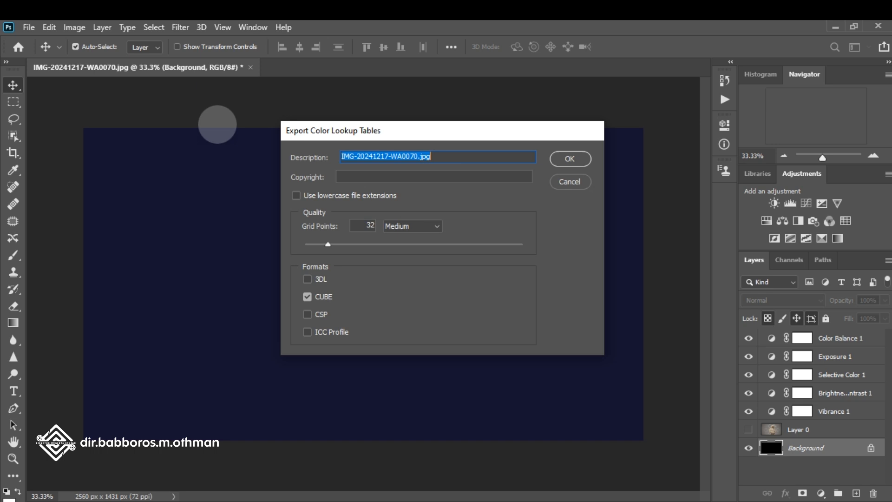
{"action": "type", "text": "ou"}
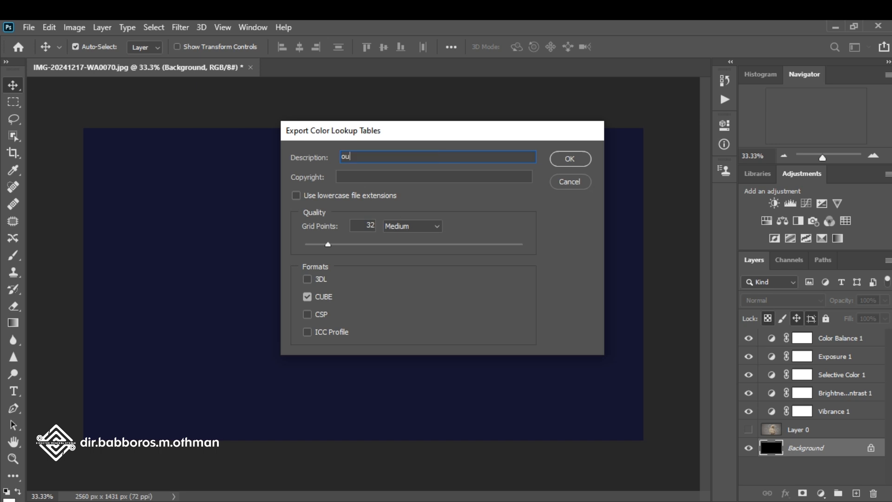
{"action": "type", "text": "r lut"}
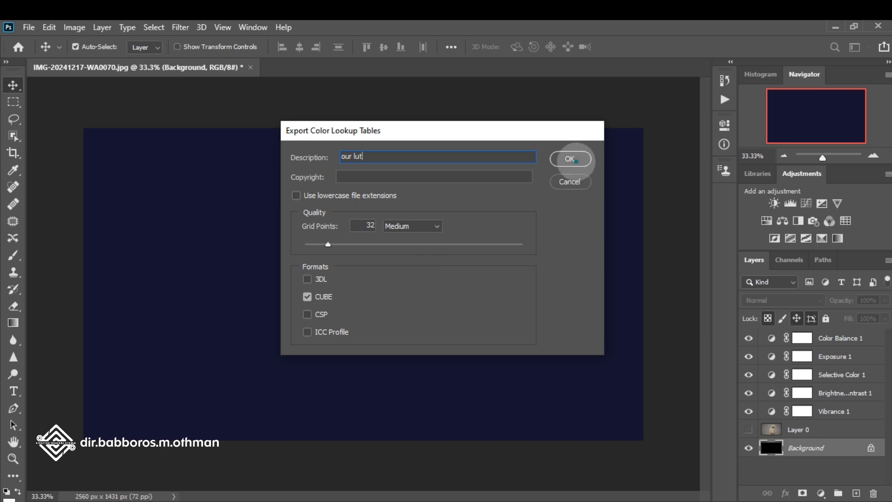
{"action": "left_click", "coordinate": [573, 159]}
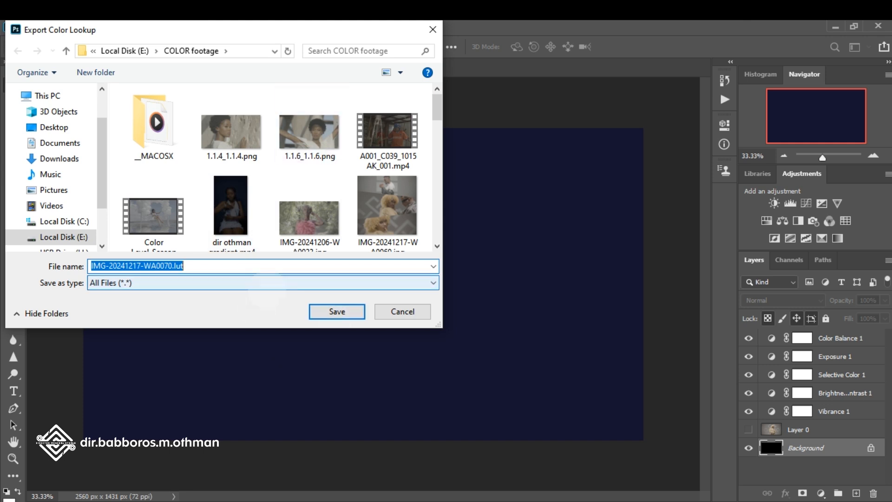
{"action": "type", "text": "lut "}
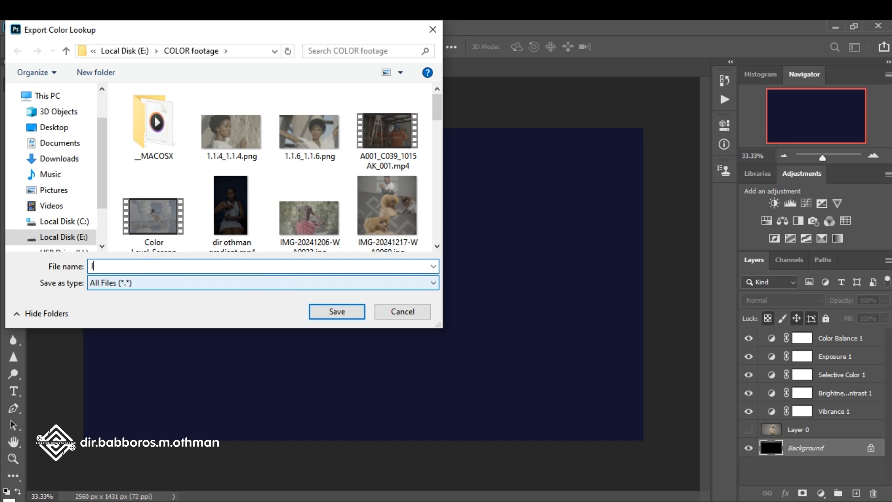
{"action": "type", "text": "today"}
{"action": "left_click", "coordinate": [358, 310]}
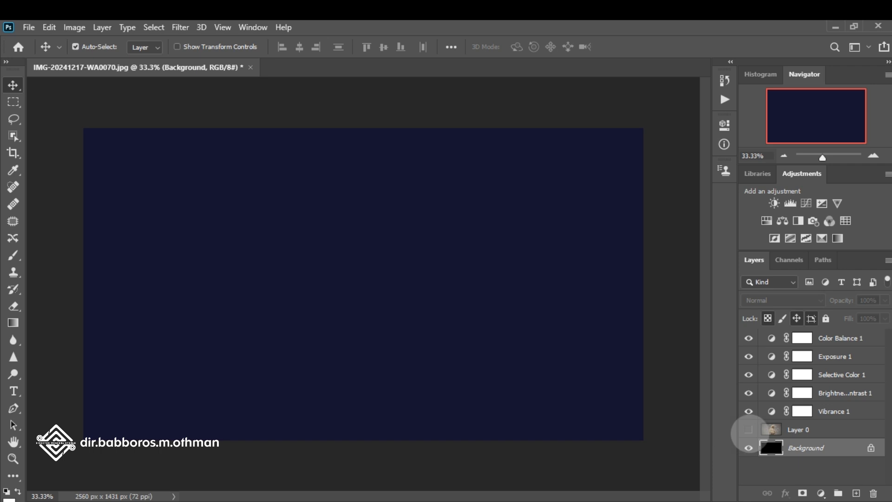
- Show the photo layer again, then group the five adjustment layers from Color Balance 1 to Vibrance 1 and hide the group
{"action": "left_click", "coordinate": [748, 429]}
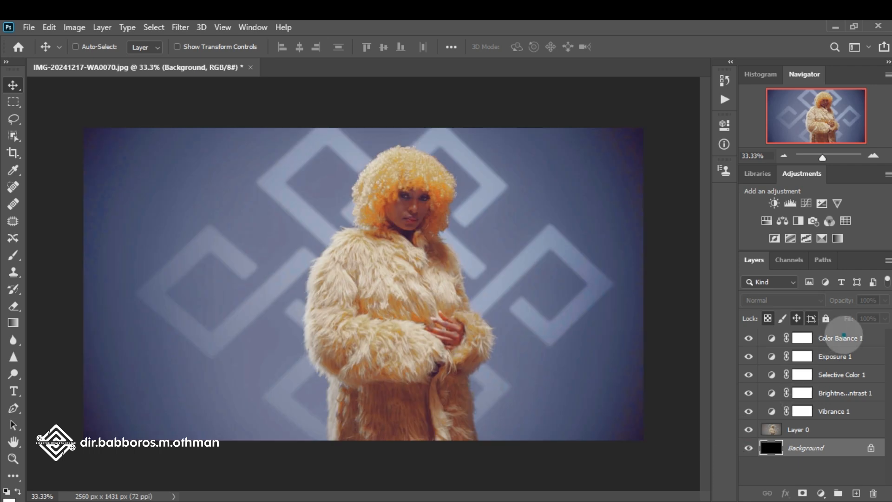
{"action": "left_click", "coordinate": [847, 338], "text": "ctrl"}
{"action": "left_click", "coordinate": [850, 411], "text": "shift"}
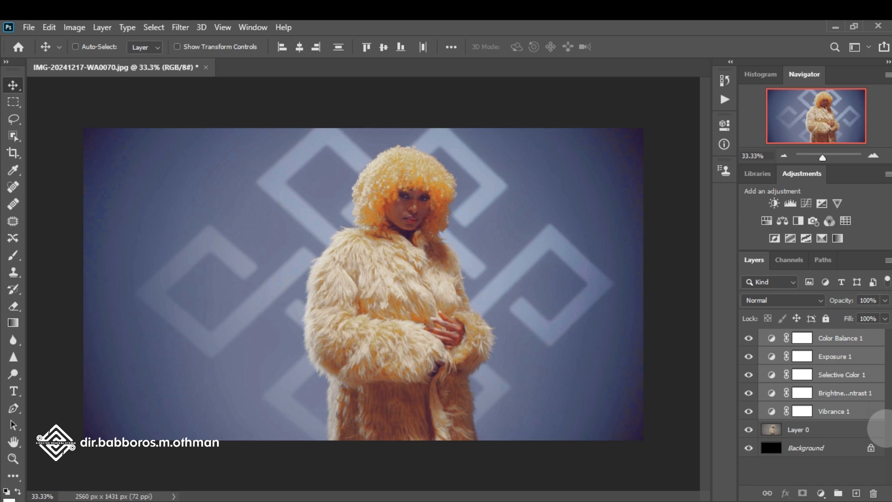
{"action": "key", "text": "ctrl+g"}
{"action": "left_click", "coordinate": [748, 336]}
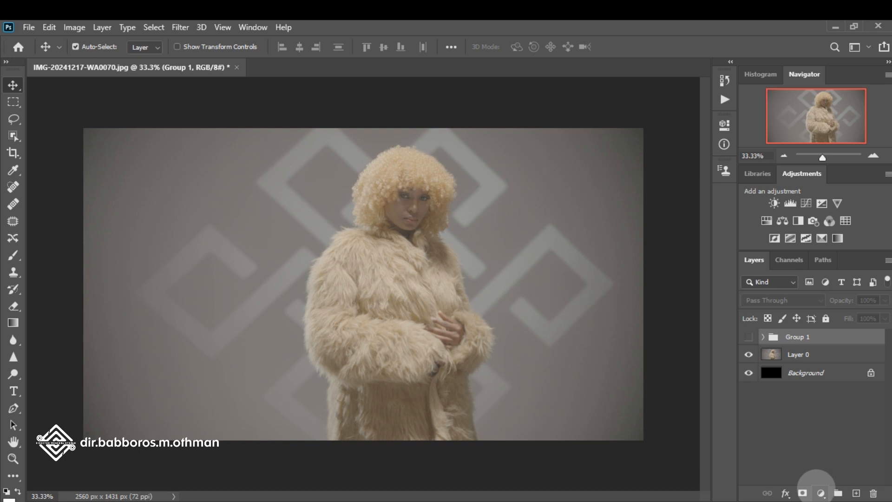
- Add a Color Lookup adjustment layer and load lut today.CUBE from the COLOR footage folder on drive E as its 3D LUT
{"action": "left_click", "coordinate": [821, 493]}
{"action": "left_click", "coordinate": [819, 420]}
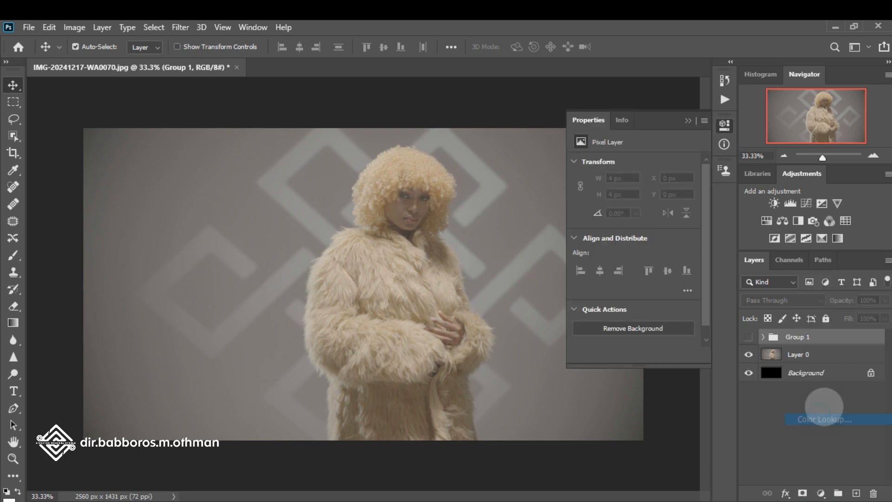
{"action": "left_click", "coordinate": [649, 166]}
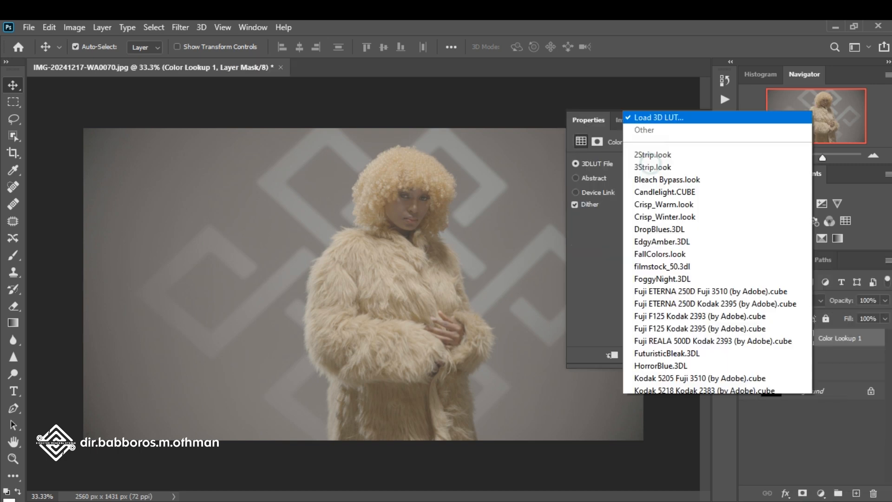
{"action": "left_click", "coordinate": [724, 28]}
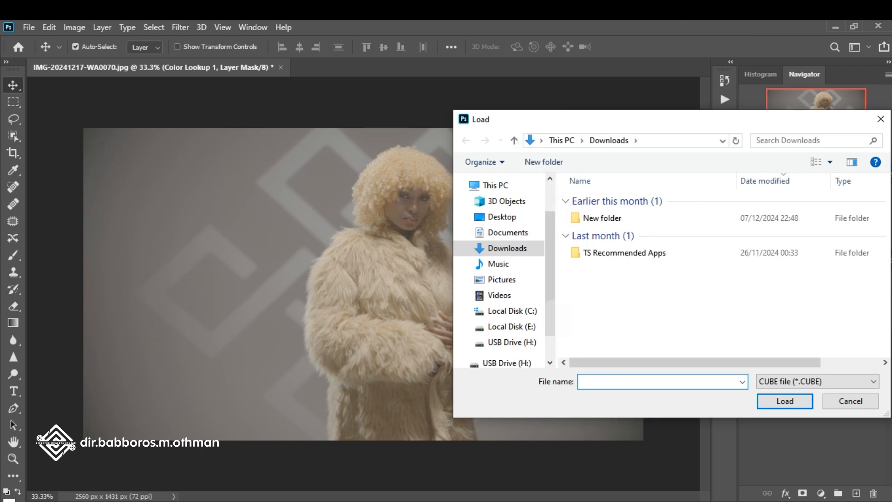
{"action": "scroll", "coordinate": [504, 325], "scroll_direction": "down", "scroll_amount": 1}
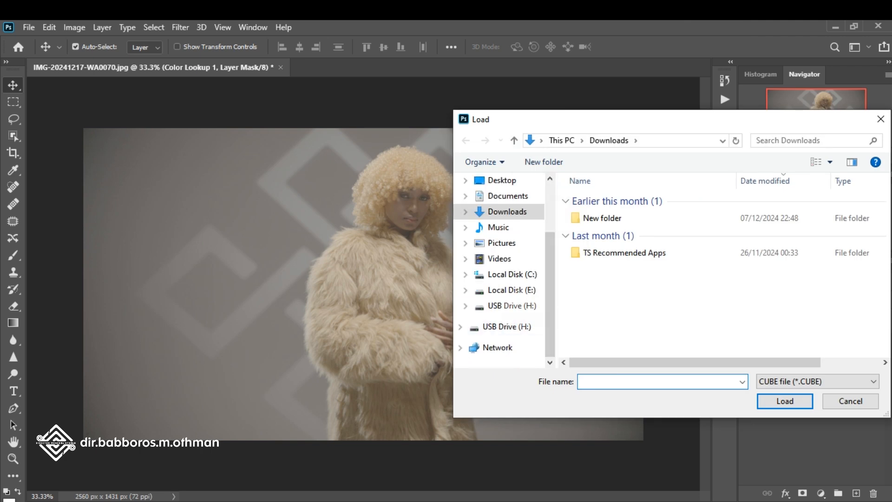
{"action": "left_click", "coordinate": [528, 305]}
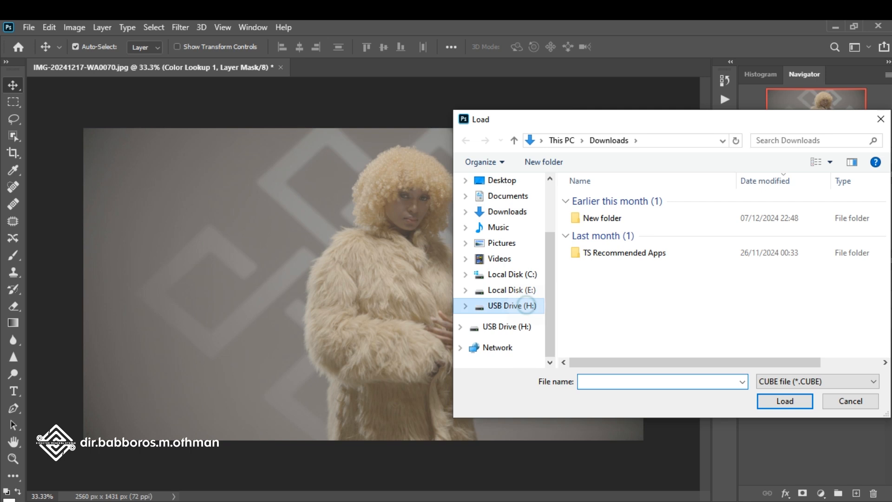
{"action": "left_click", "coordinate": [520, 290]}
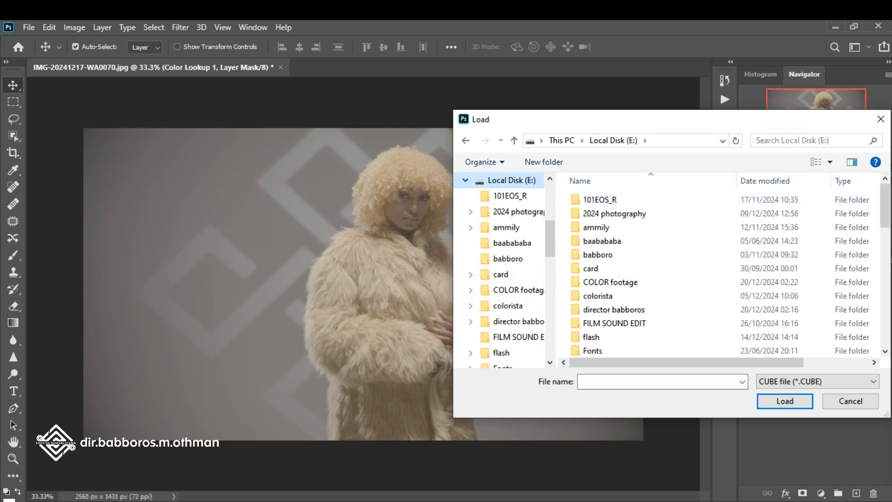
{"action": "left_click_drag", "start_coordinate": [761, 122], "coordinate": [599, 93]}
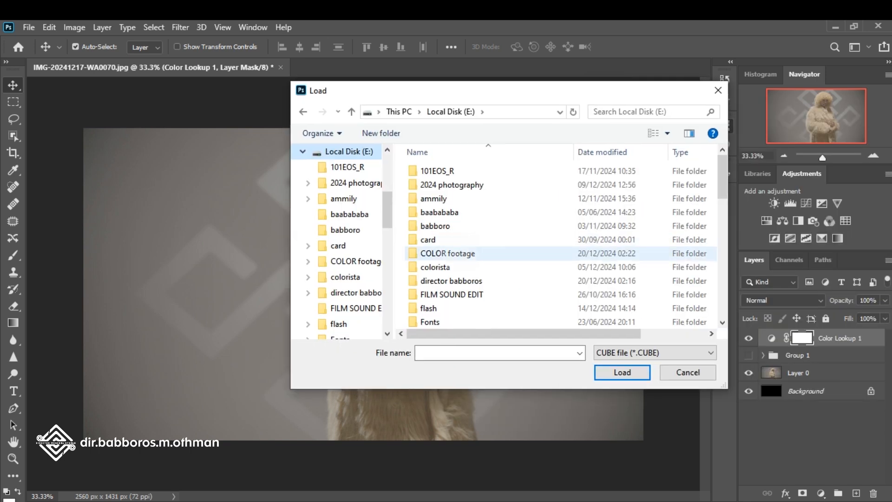
{"action": "double_click", "coordinate": [420, 254]}
{"action": "left_click", "coordinate": [519, 186]}
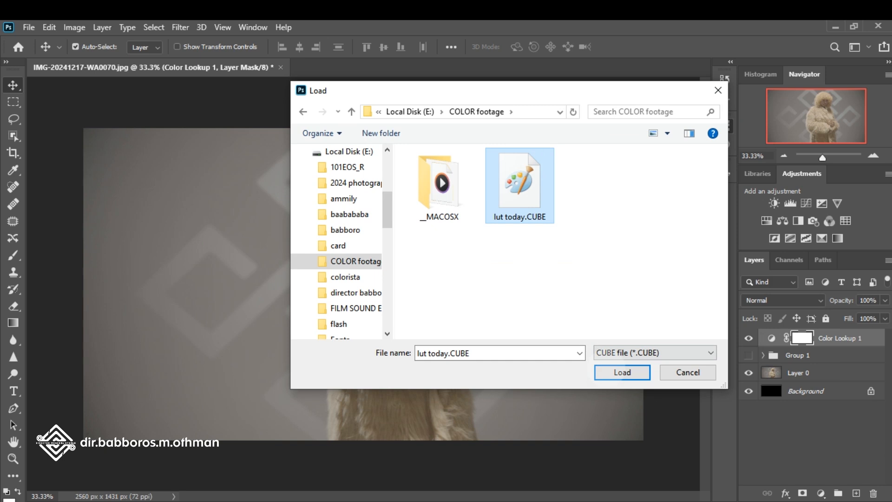
{"action": "left_click", "coordinate": [610, 373]}
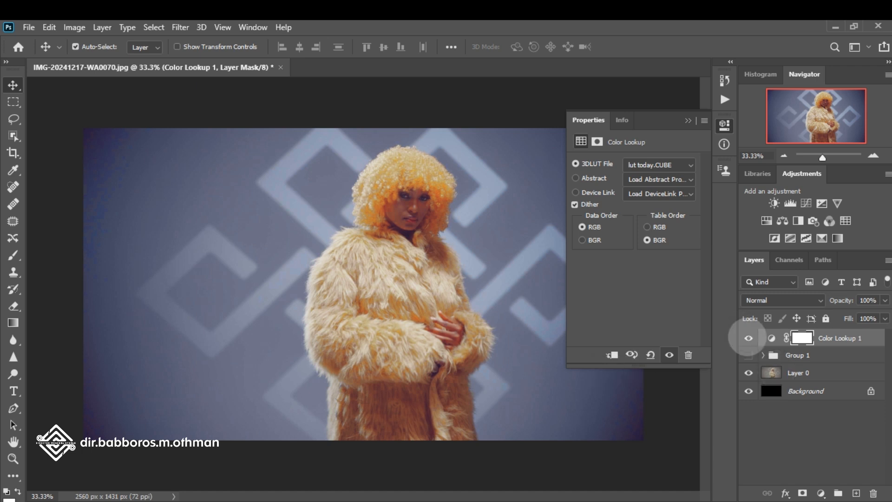
- Compare the Color Lookup 1 layer with the Group 1 adjustments by toggling the visibility of each
{"action": "left_click", "coordinate": [748, 355]}
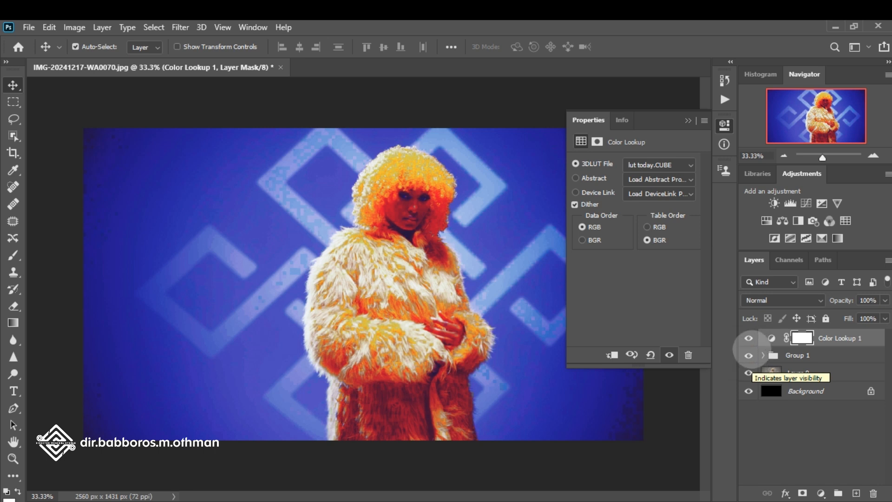
{"action": "left_click", "coordinate": [748, 337]}
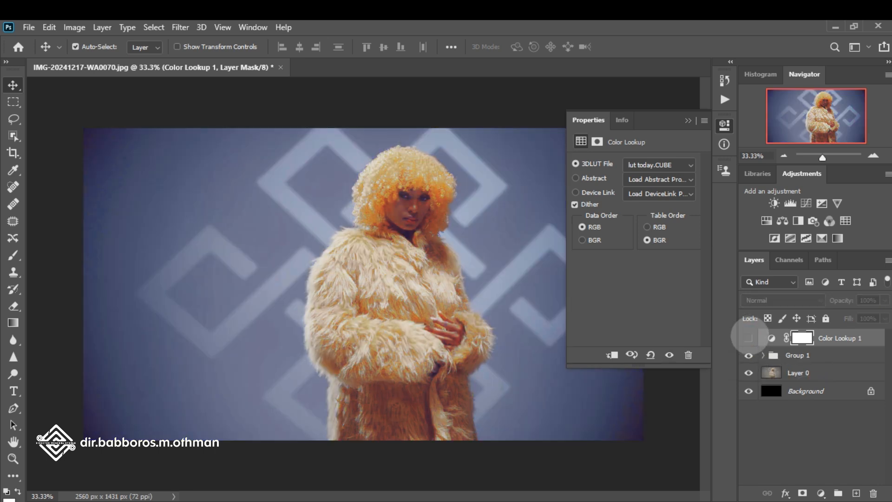
{"action": "left_click", "coordinate": [748, 337]}
{"action": "left_click", "coordinate": [748, 355]}
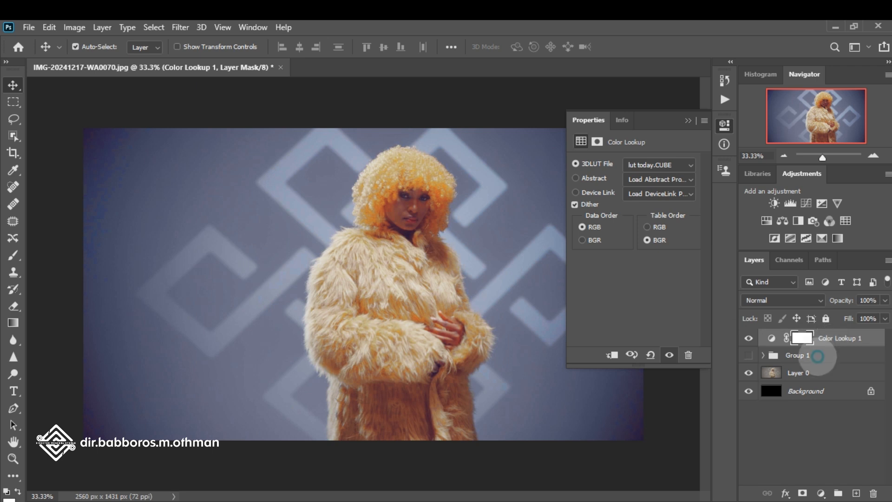
{"action": "left_click", "coordinate": [821, 354]}
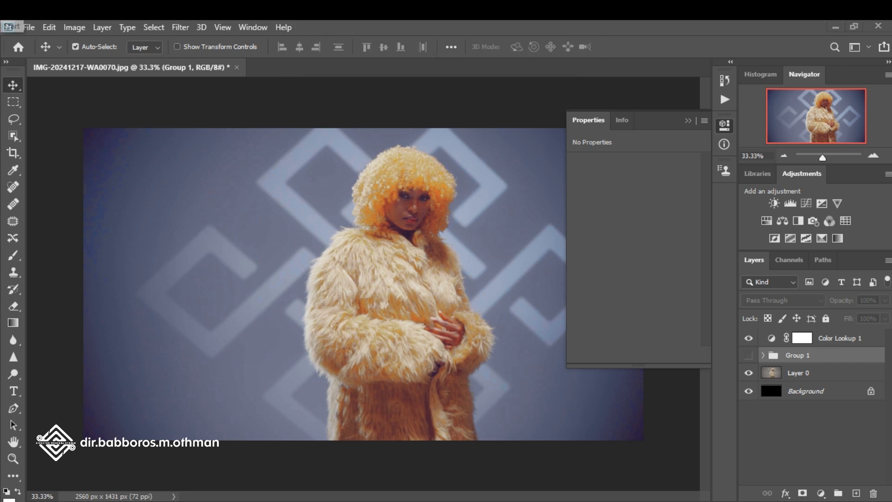
- Launch Adobe Premiere Pro 2023 and start a new project
{"action": "left_click", "coordinate": [10, 25]}
{"action": "left_click", "coordinate": [91, 364]}
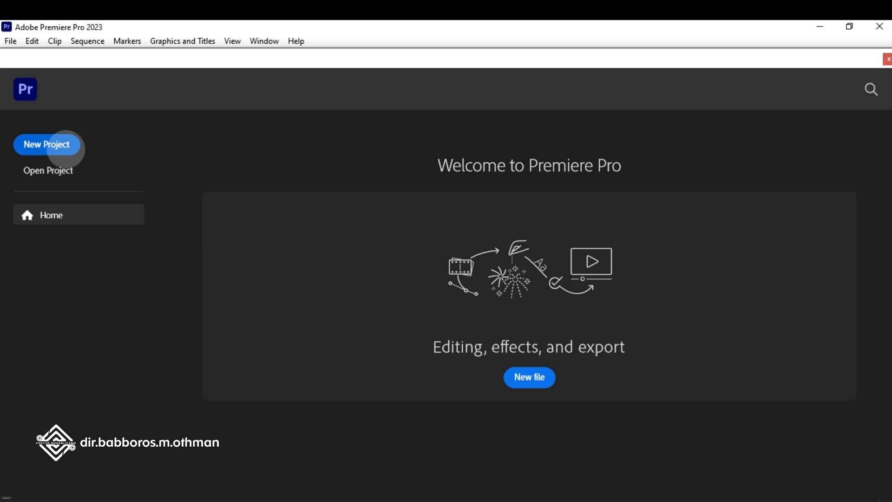
{"action": "left_click", "coordinate": [65, 144]}
- Name the project "trial lut appic" in place of the default name
{"action": "left_click", "coordinate": [119, 89]}
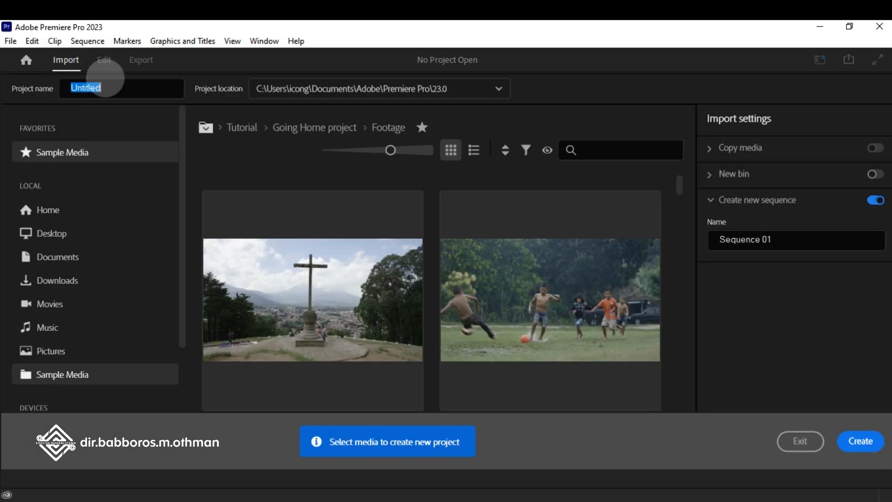
{"action": "key", "text": "BackSpace"}
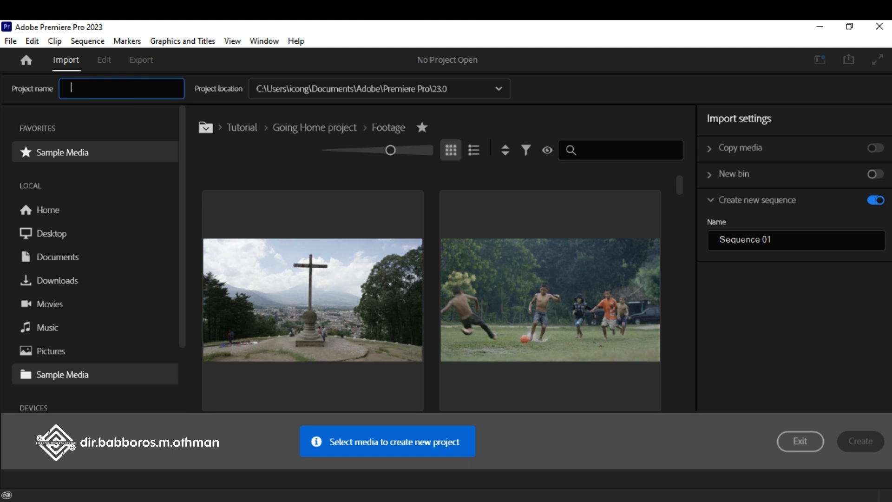
{"action": "type", "text": "trial"}
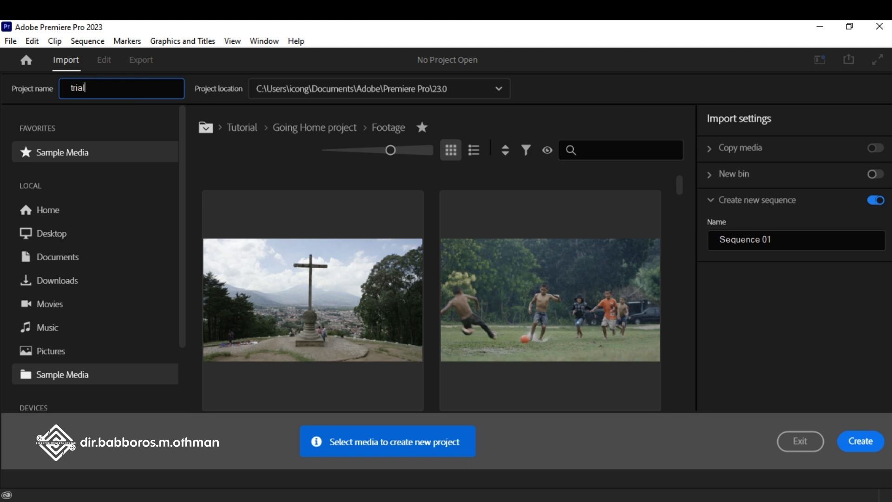
{"action": "left_click", "coordinate": [113, 93]}
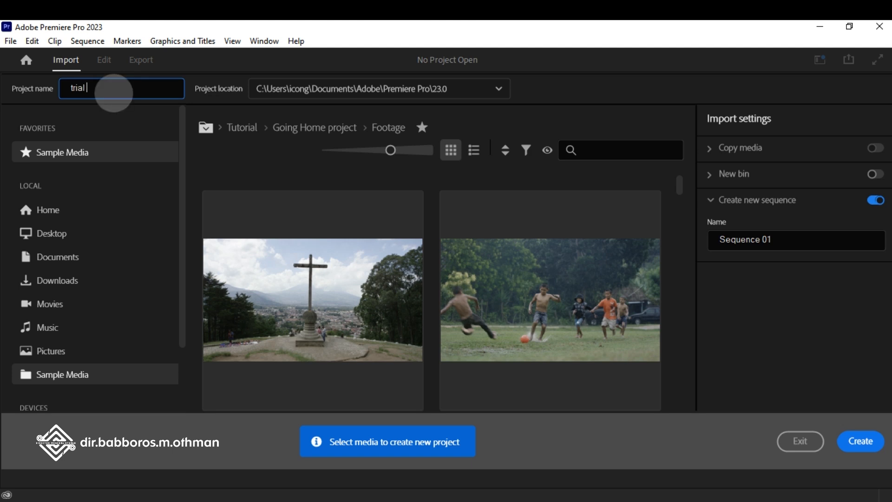
{"action": "type", "text": "lut"}
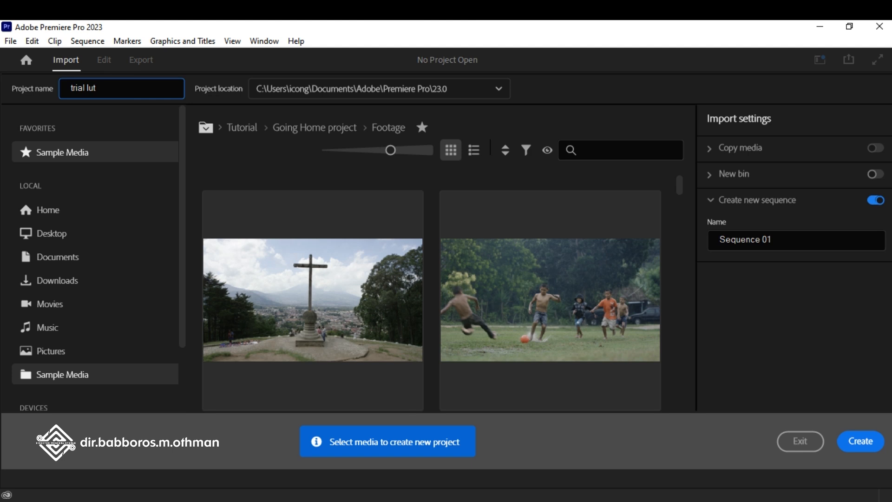
{"action": "type", "text": " appic"}
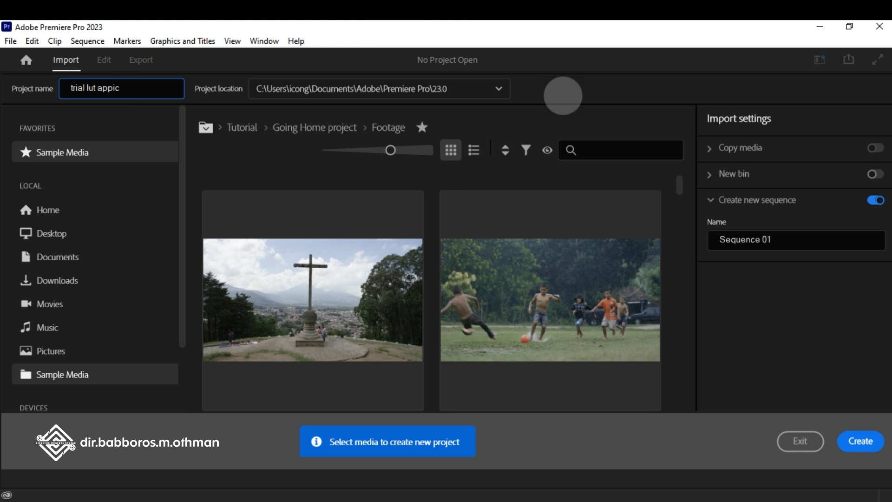
- Create the project and switch to the Color workspace with Lumetri Scopes and Lumetri Color
{"action": "left_click", "coordinate": [860, 440]}
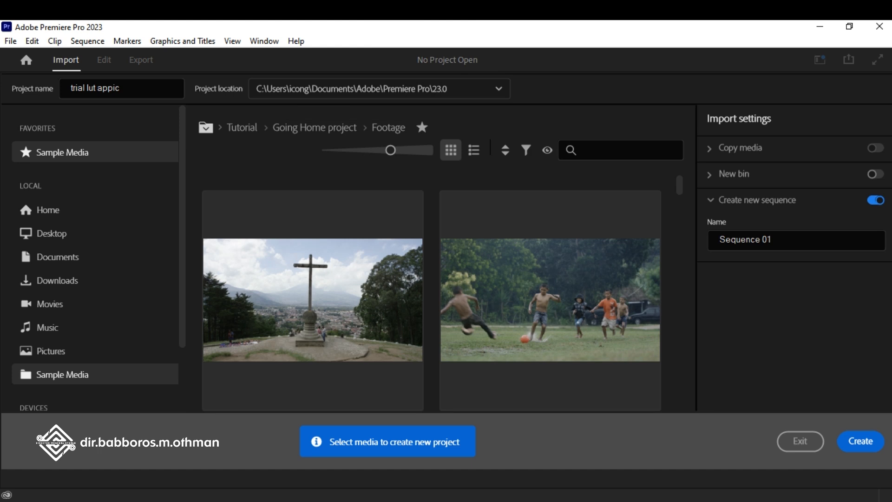
{"action": "left_click", "coordinate": [860, 440]}
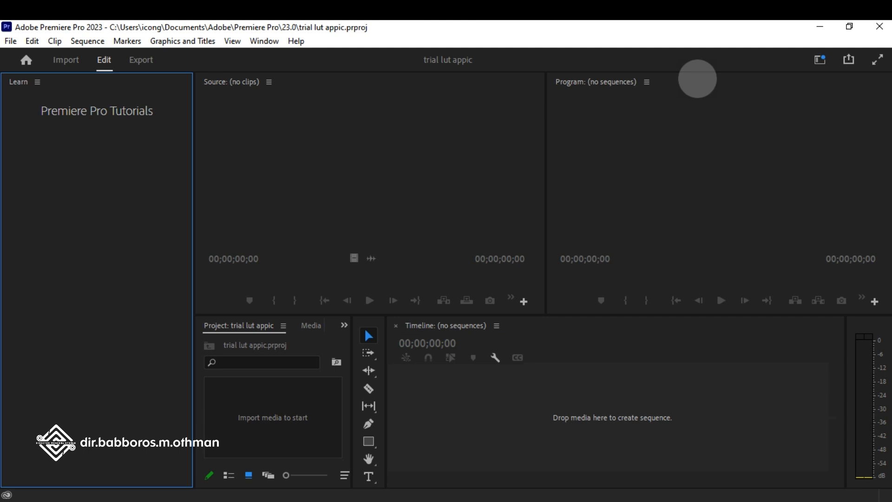
{"action": "left_click", "coordinate": [820, 60]}
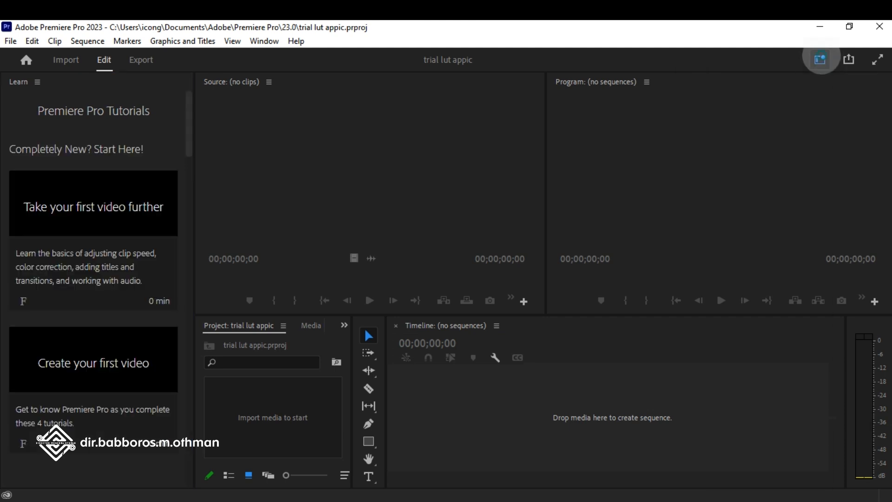
{"action": "left_click", "coordinate": [776, 183]}
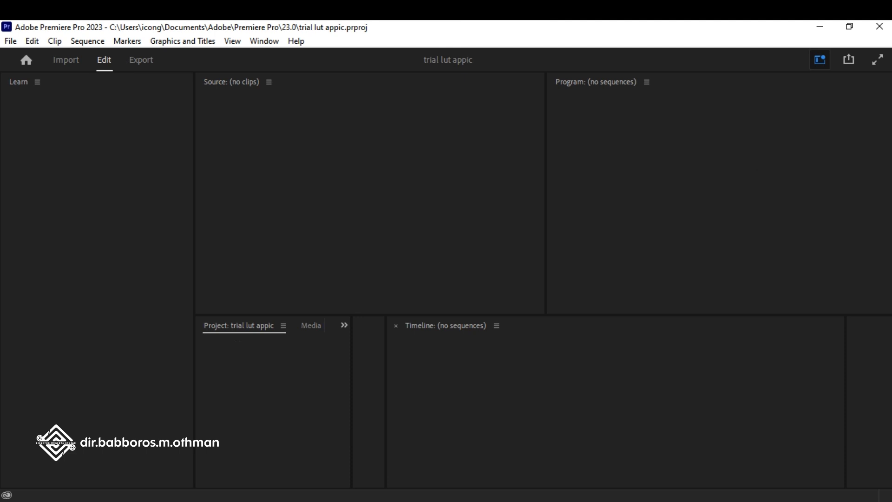
{"action": "mouse_move", "coordinate": [476, 10]}
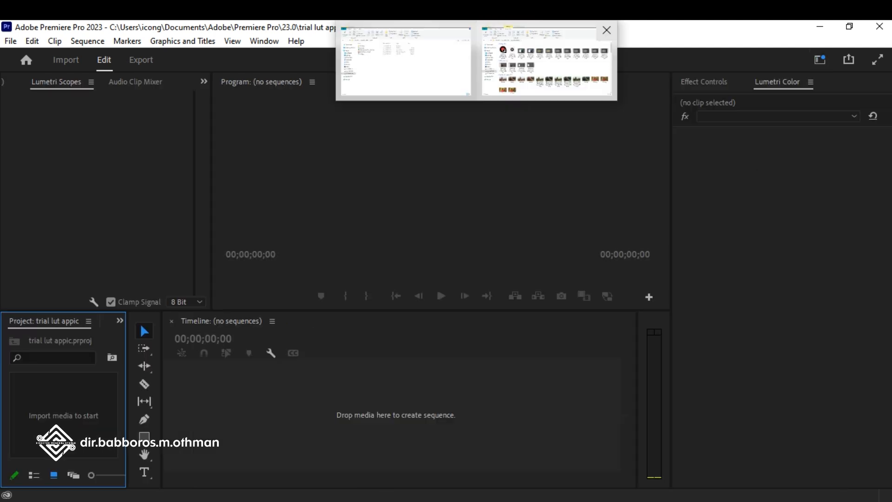
{"action": "left_click", "coordinate": [517, 73]}
{"action": "left_click", "coordinate": [477, 11]}
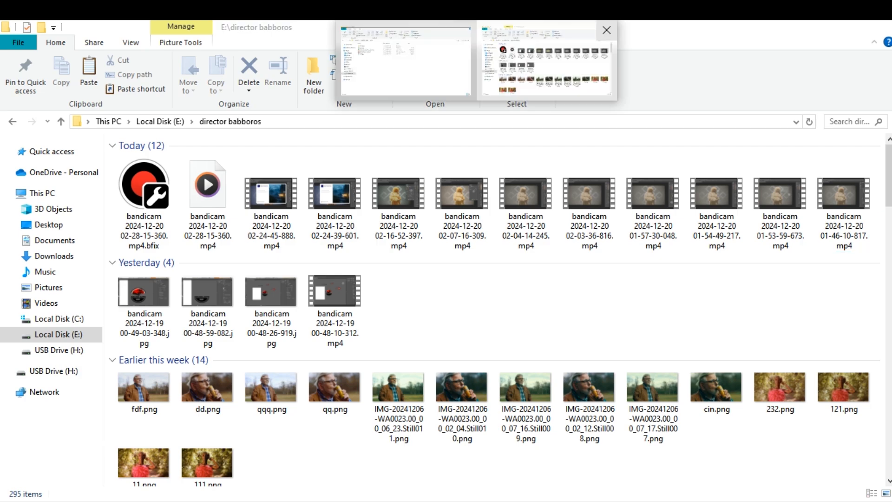
{"action": "left_click", "coordinate": [517, 70]}
{"action": "key", "text": "ctrl+i"}
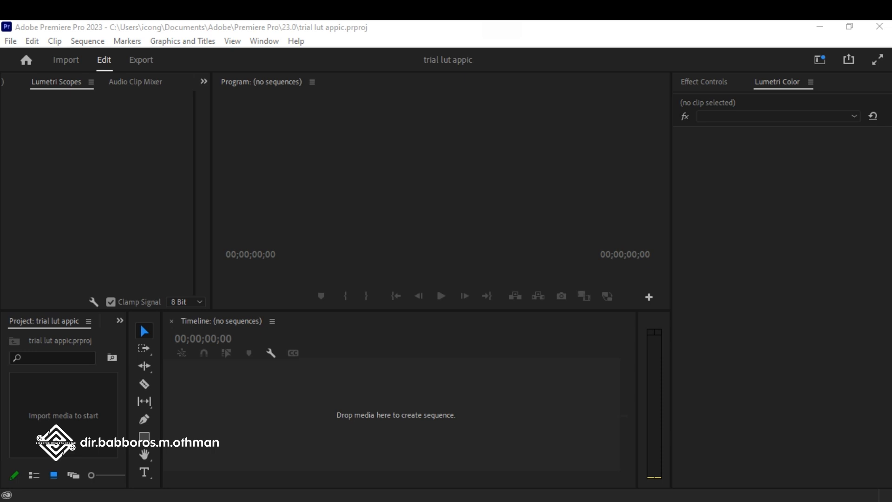
{"action": "mouse_move", "coordinate": [477, 10]}
{"action": "left_click", "coordinate": [593, 163]}
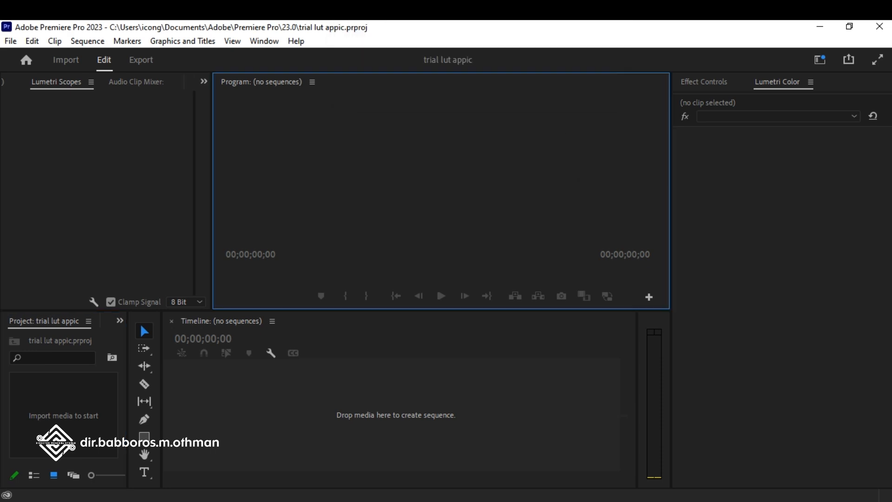
- Switch to File Explorer and open the COLOR footage folder on drive E
{"action": "key", "text": "alt+Tab"}
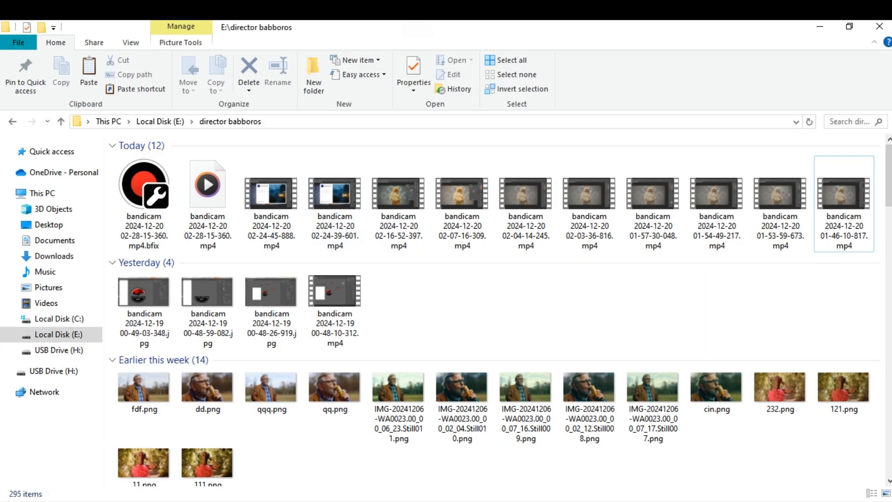
{"action": "mouse_move", "coordinate": [382, 10]}
{"action": "key", "text": "alt+Tab"}
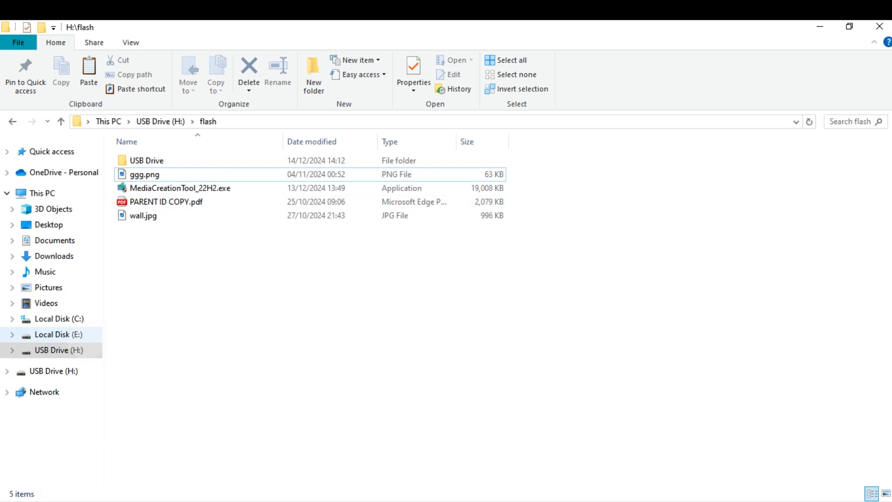
{"action": "left_click", "coordinate": [84, 337]}
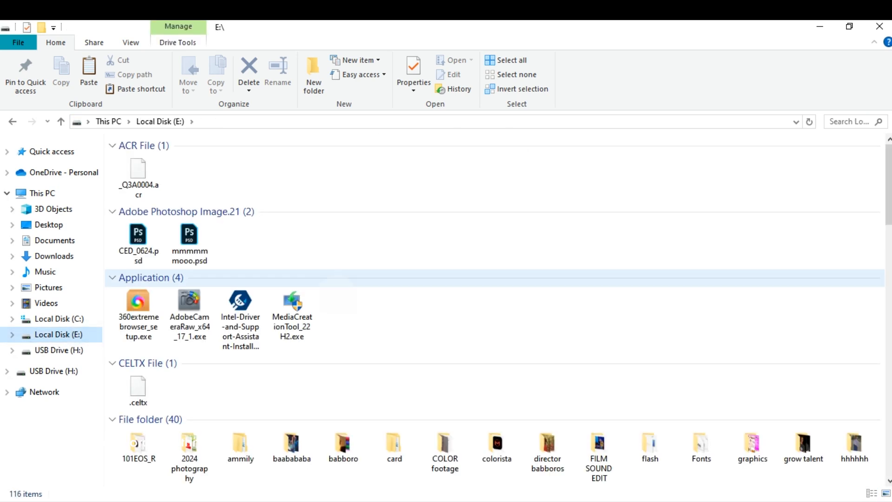
{"action": "scroll", "coordinate": [496, 335], "scroll_direction": "down", "scroll_amount": 2}
{"action": "scroll", "coordinate": [496, 334], "scroll_direction": "down", "scroll_amount": 2}
{"action": "double_click", "coordinate": [444, 223]}
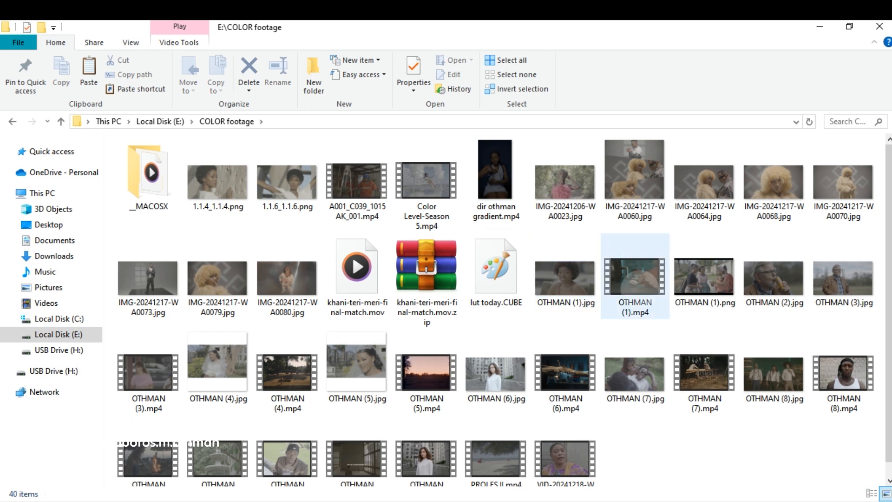
- Bring IMG-20241217-WA0070.jpg from the COLOR footage folder into the empty Premiere Pro timeline as a new sequence
{"action": "scroll", "coordinate": [634, 279], "scroll_direction": "down", "scroll_amount": 1}
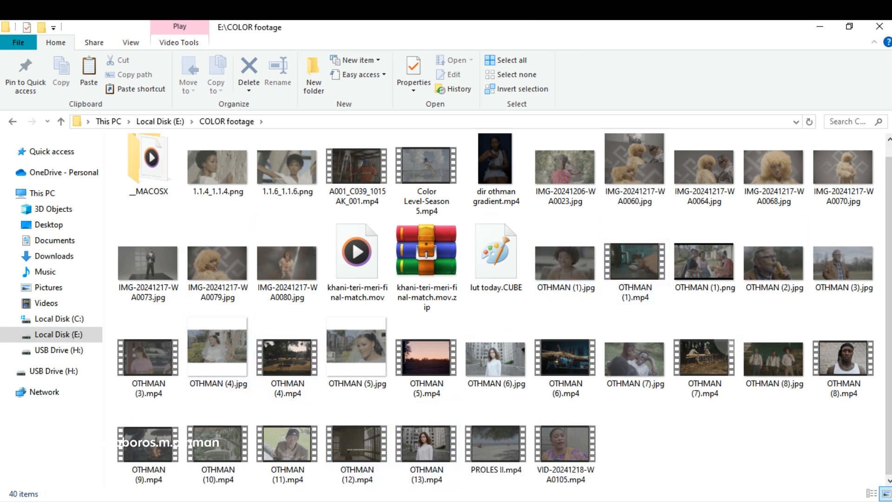
{"action": "left_click", "coordinate": [843, 170]}
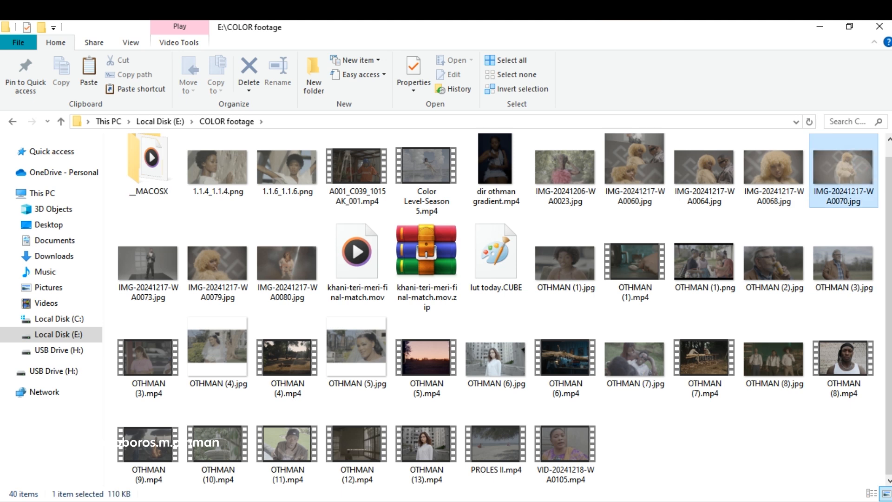
{"action": "left_click_drag", "start_coordinate": [842, 170], "coordinate": [352, 438]}
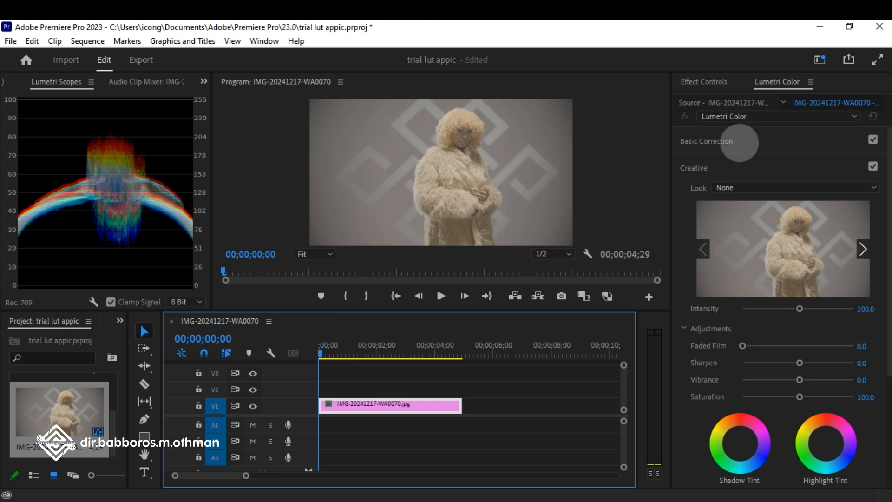
- Set the portrait clip's Basic Correction to Contrast 26, Highlights -45, Shadows -1, Whites -18 and Saturation 163
{"action": "left_click", "coordinate": [738, 140]}
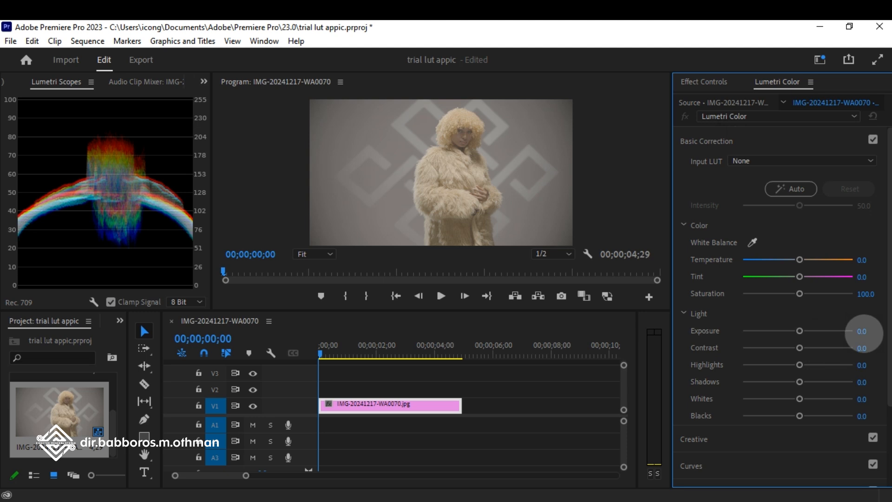
{"action": "mouse_move", "coordinate": [860, 348]}
{"action": "left_mouse_down"}
{"action": "mouse_move", "coordinate": [869, 348]}
{"action": "mouse_move", "coordinate": [861, 343]}
{"action": "left_mouse_up"}
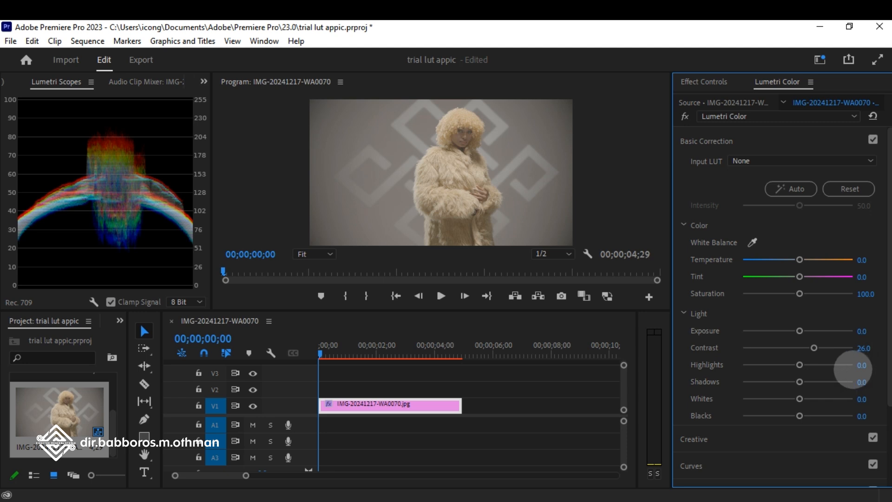
{"action": "left_click_drag", "start_coordinate": [860, 365], "coordinate": [859, 399]}
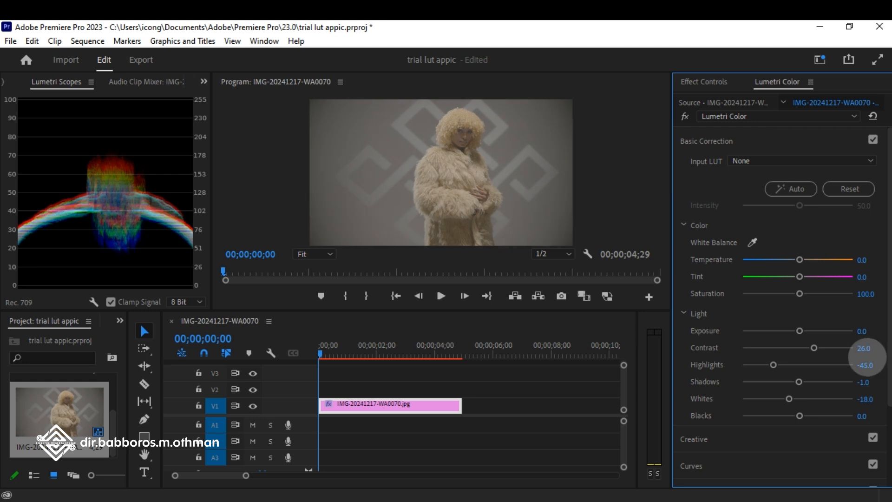
{"action": "left_click_drag", "start_coordinate": [866, 293], "coordinate": [885, 294]}
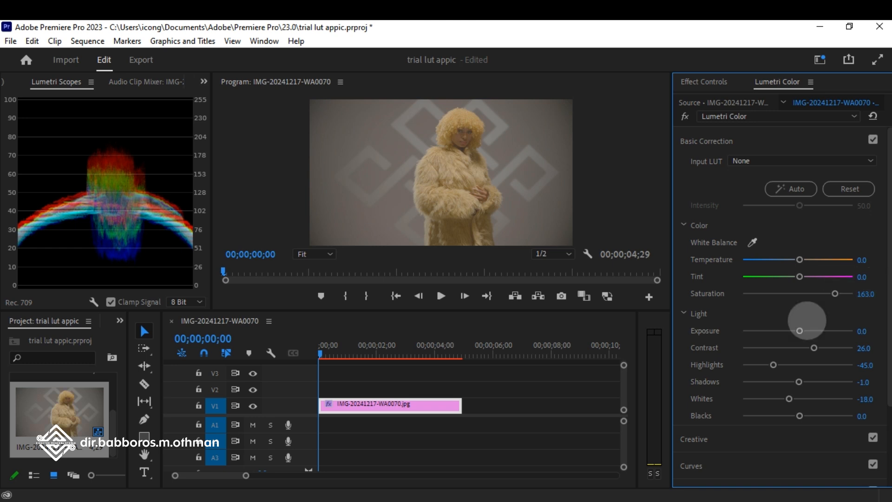
- Lower the clip's Shadows to -18 and set its white balance by sampling the backdrop beside the woman's shoulder
{"action": "scroll", "coordinate": [753, 388], "scroll_direction": "down", "scroll_amount": 2}
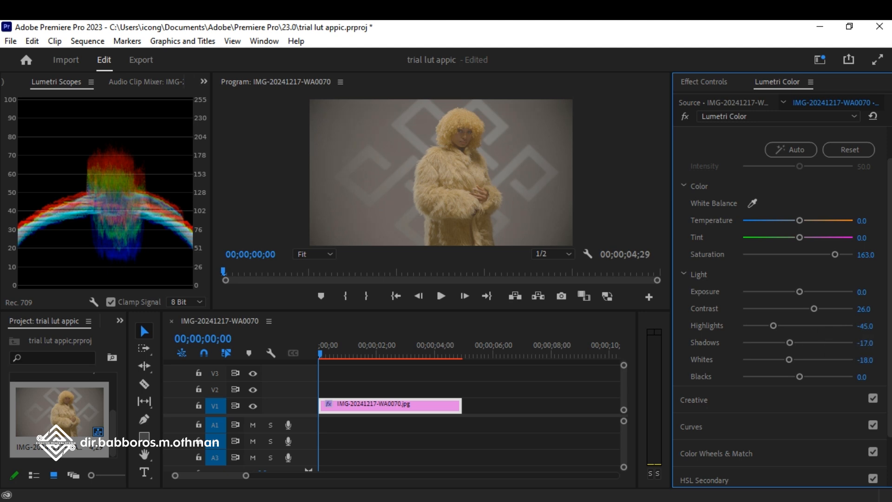
{"action": "mouse_move", "coordinate": [864, 343]}
{"action": "left_mouse_down"}
{"action": "mouse_move", "coordinate": [854, 343]}
{"action": "mouse_move", "coordinate": [865, 343]}
{"action": "left_mouse_up"}
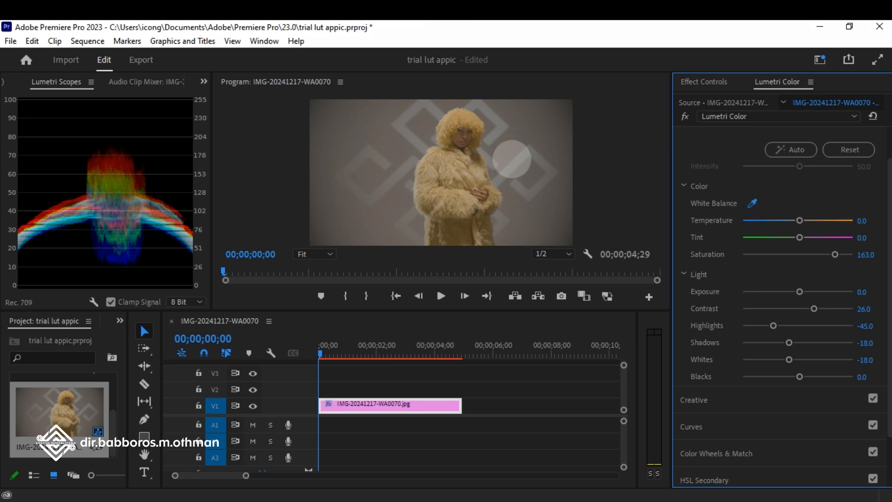
{"action": "left_click", "coordinate": [517, 159]}
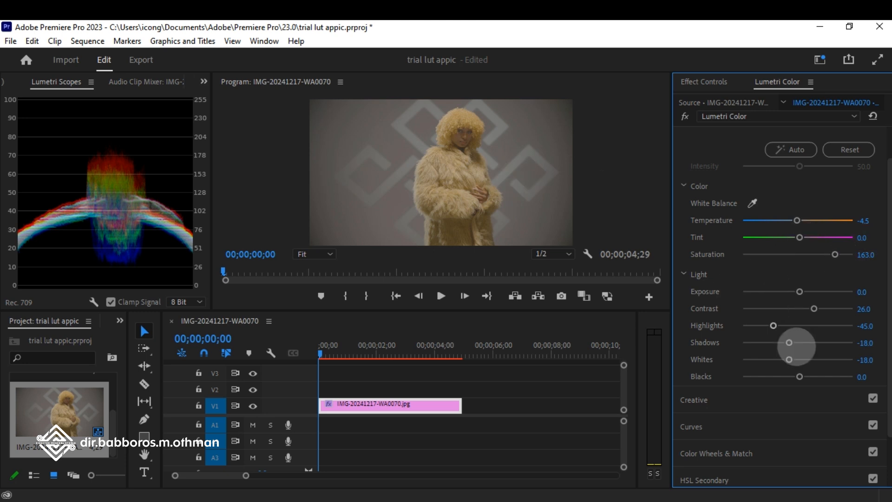
- Set the portrait clip's Creative Vibrance to 53
{"action": "scroll", "coordinate": [769, 362], "scroll_direction": "down", "scroll_amount": 2}
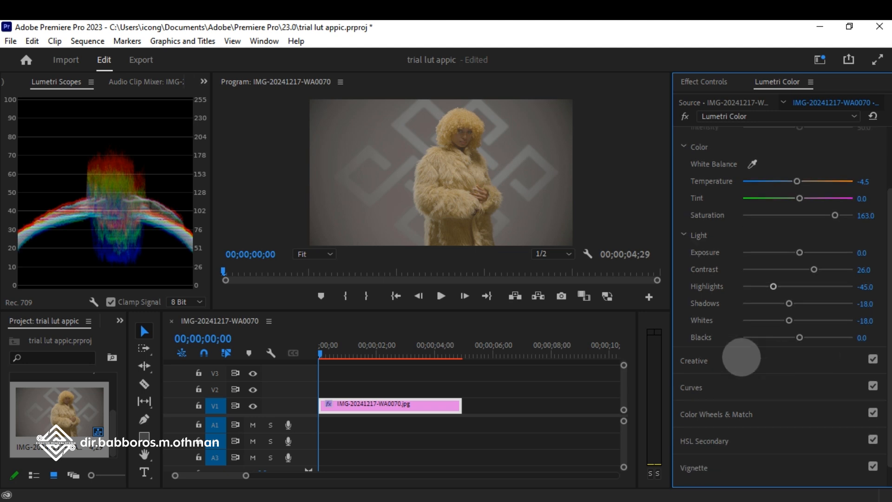
{"action": "left_click", "coordinate": [732, 357]}
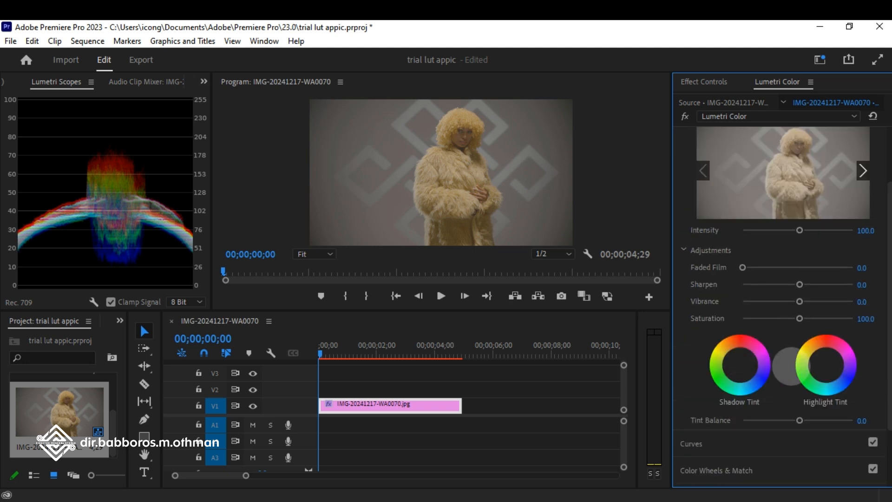
{"action": "left_click_drag", "start_coordinate": [860, 301], "coordinate": [863, 301]}
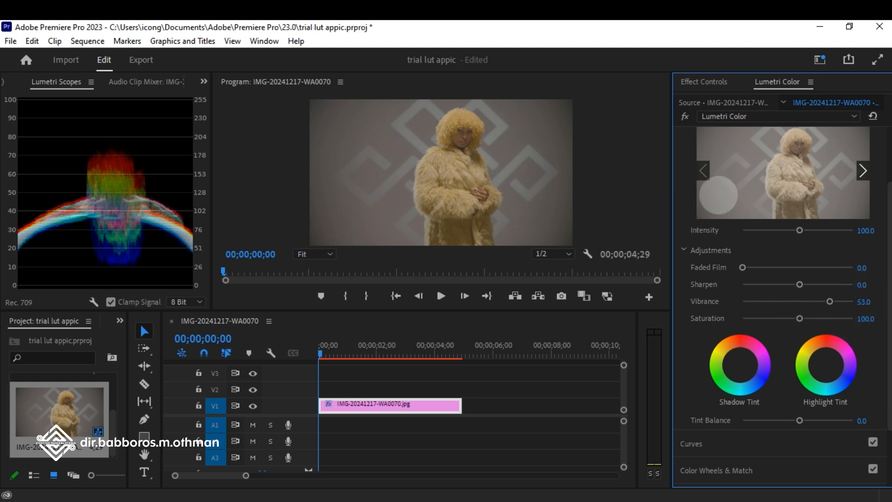
- Load lut today.CUBE from the COLOR footage folder on drive E as the clip's Creative look, with Intensity 46
{"action": "scroll", "coordinate": [688, 209], "scroll_direction": "up", "scroll_amount": 3}
{"action": "left_click", "coordinate": [730, 187]}
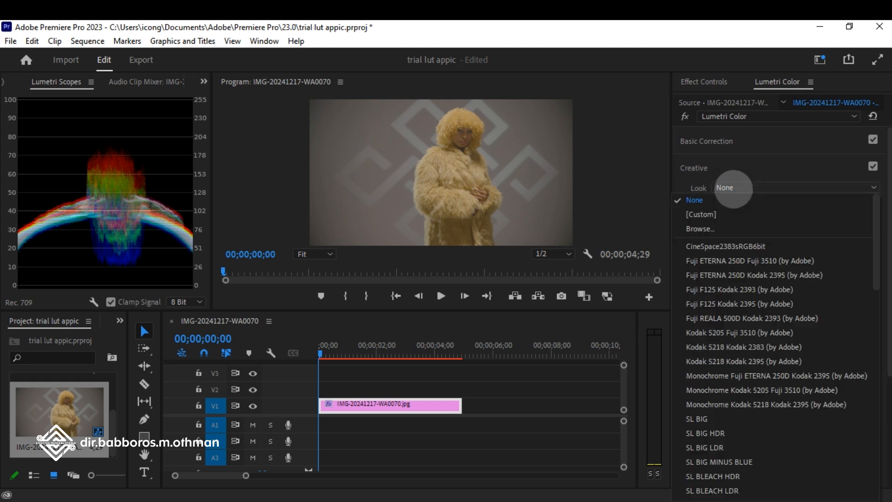
{"action": "left_click", "coordinate": [730, 228]}
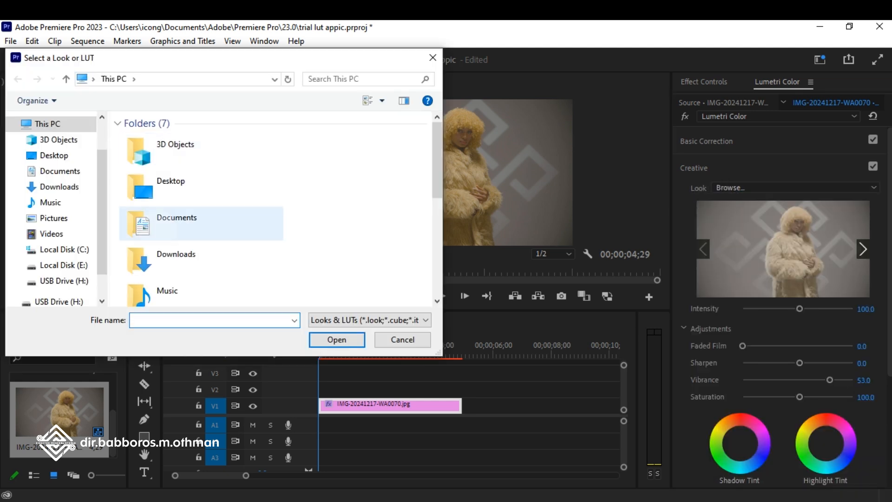
{"action": "scroll", "coordinate": [201, 223], "scroll_direction": "down", "scroll_amount": 5}
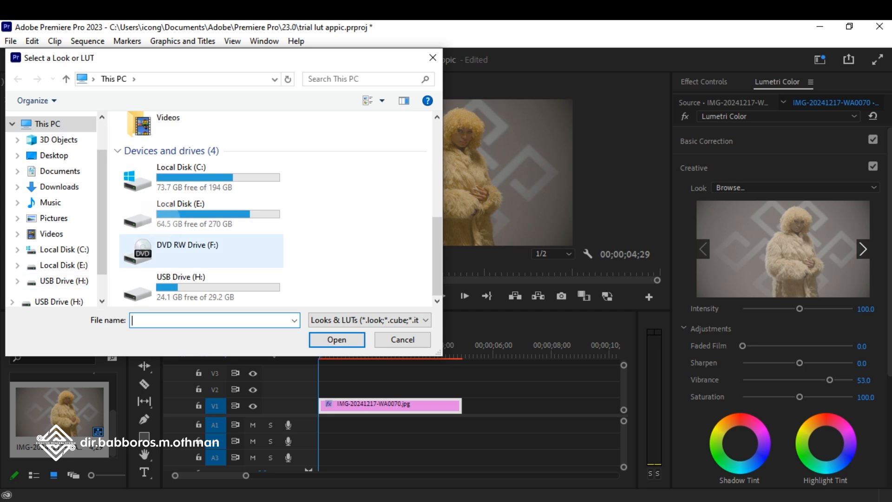
{"action": "double_click", "coordinate": [204, 205]}
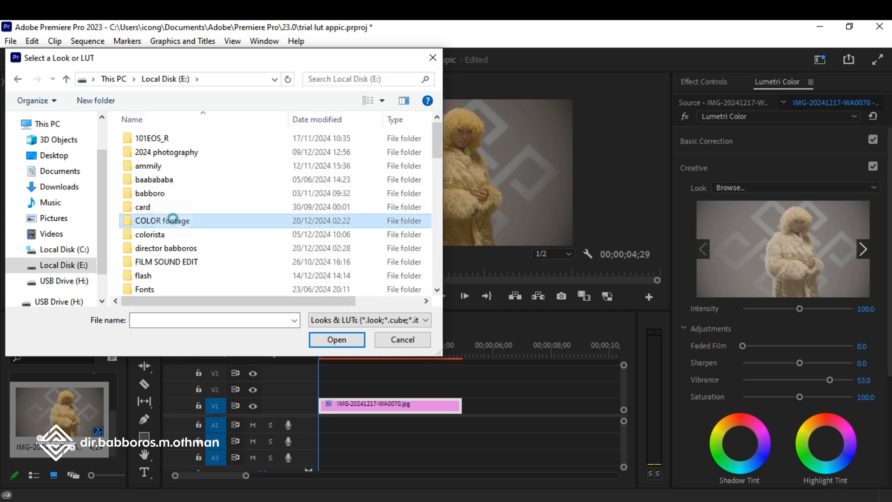
{"action": "double_click", "coordinate": [172, 219]}
{"action": "left_click", "coordinate": [235, 154]}
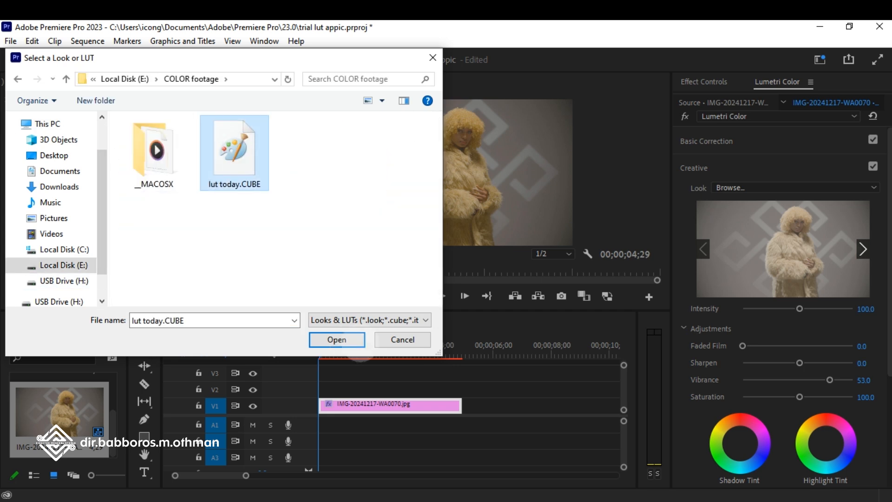
{"action": "left_click", "coordinate": [359, 338]}
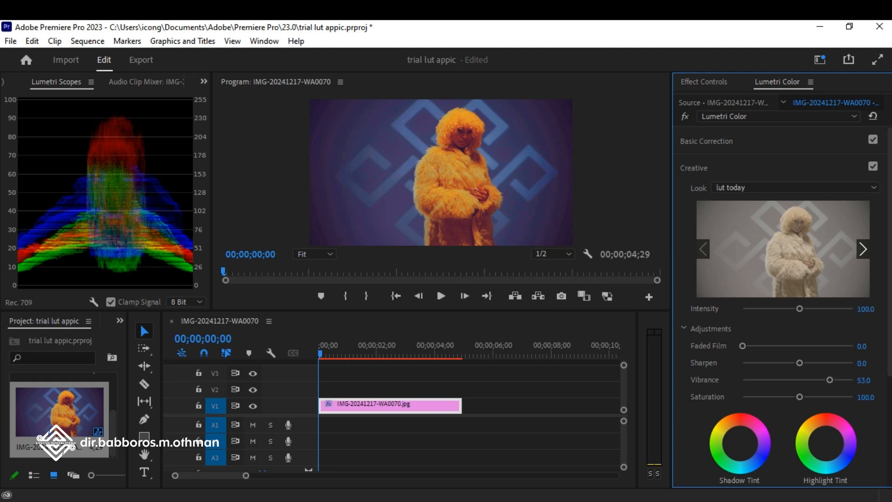
{"action": "left_click_drag", "start_coordinate": [799, 308], "coordinate": [768, 308]}
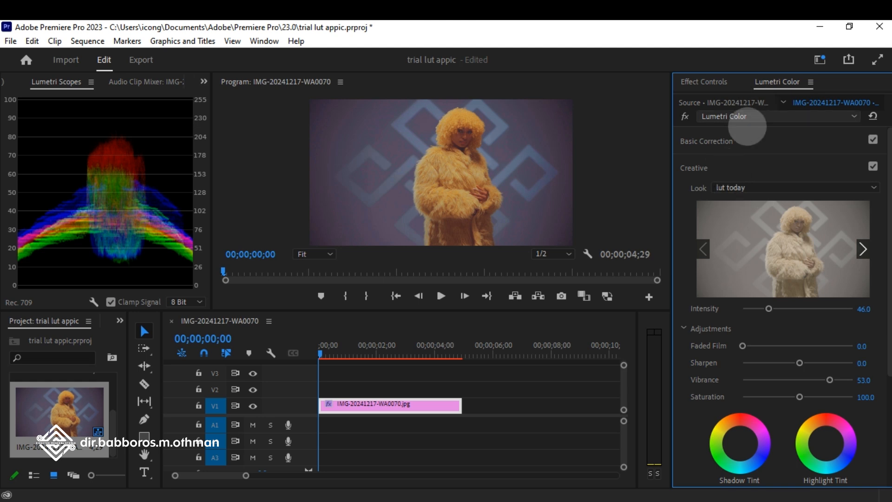
- Shape the clip's white RGB curve into a gentle S with slightly raised highlights and slightly lowered shadows
{"action": "left_click", "coordinate": [741, 142]}
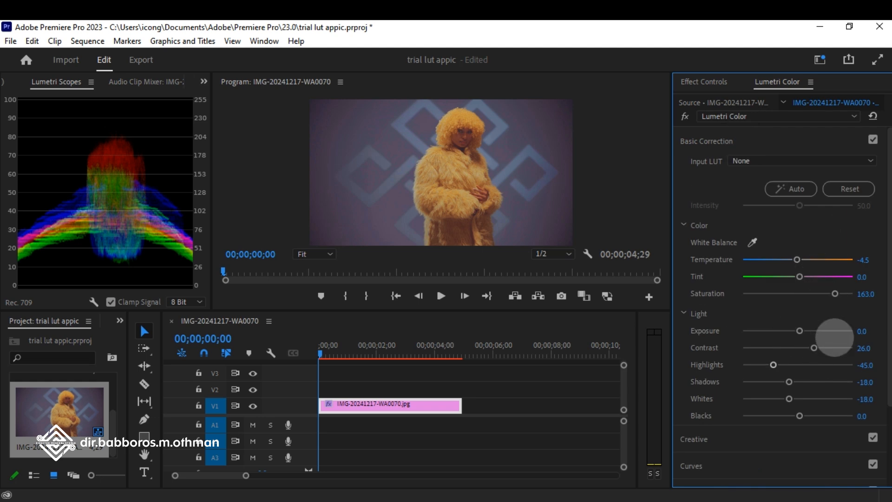
{"action": "left_click", "coordinate": [707, 141]}
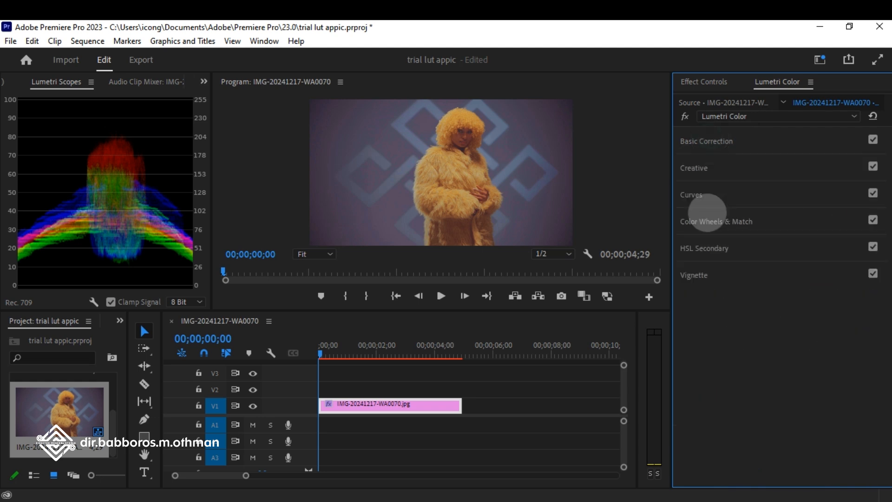
{"action": "left_click", "coordinate": [704, 195]}
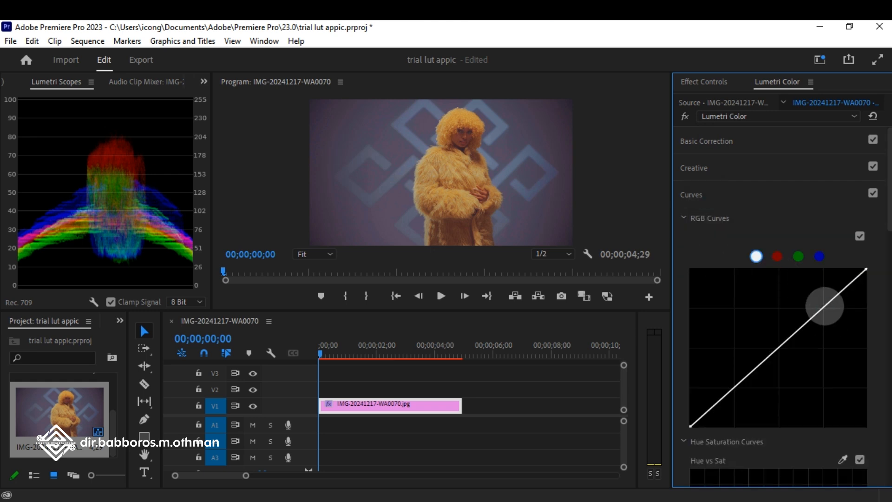
{"action": "left_click_drag", "start_coordinate": [824, 306], "coordinate": [825, 295]}
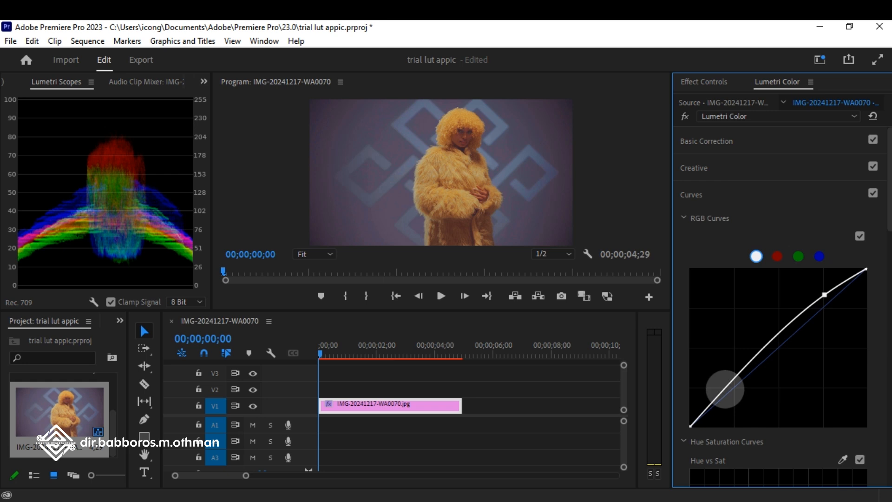
{"action": "left_click_drag", "start_coordinate": [726, 387], "coordinate": [731, 392]}
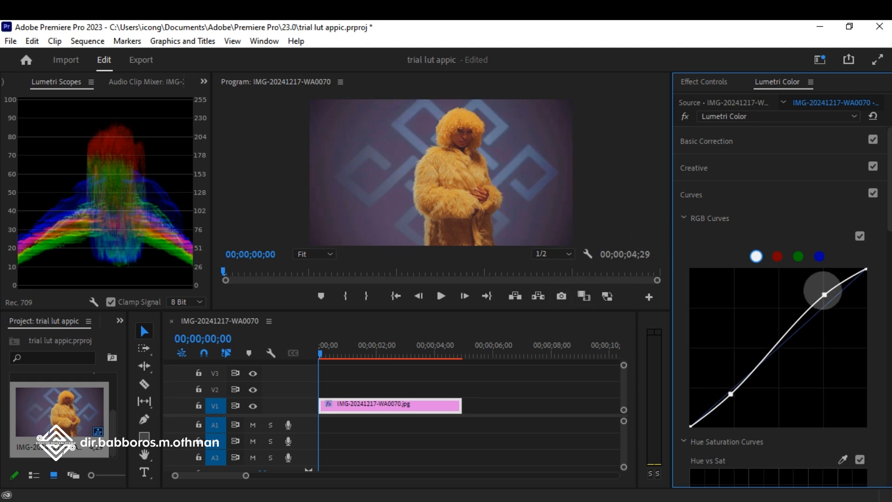
{"action": "left_click", "coordinate": [824, 295]}
{"action": "left_click_drag", "start_coordinate": [824, 295], "coordinate": [821, 300]}
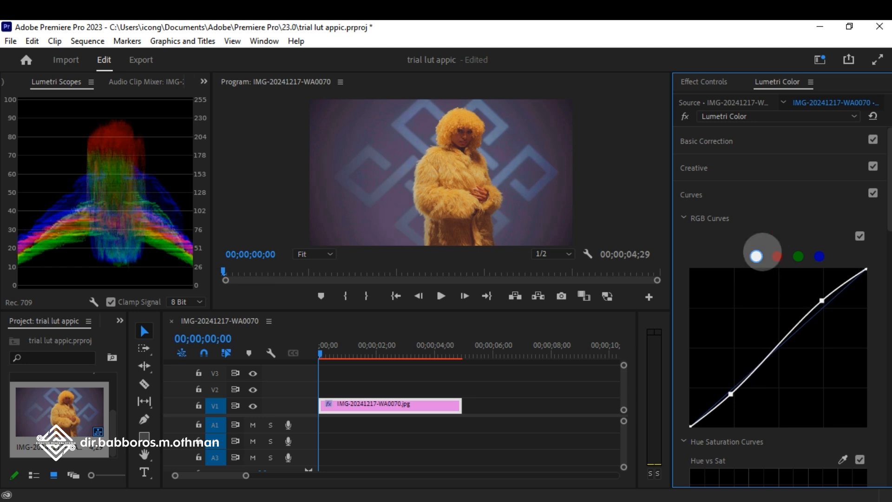
{"action": "left_click", "coordinate": [700, 196]}
- Set the clip's Basic Correction to Exposure 0.1, Highlights -17, Whites -10, Temperature -15.5 and Tint 2
{"action": "left_click", "coordinate": [701, 169]}
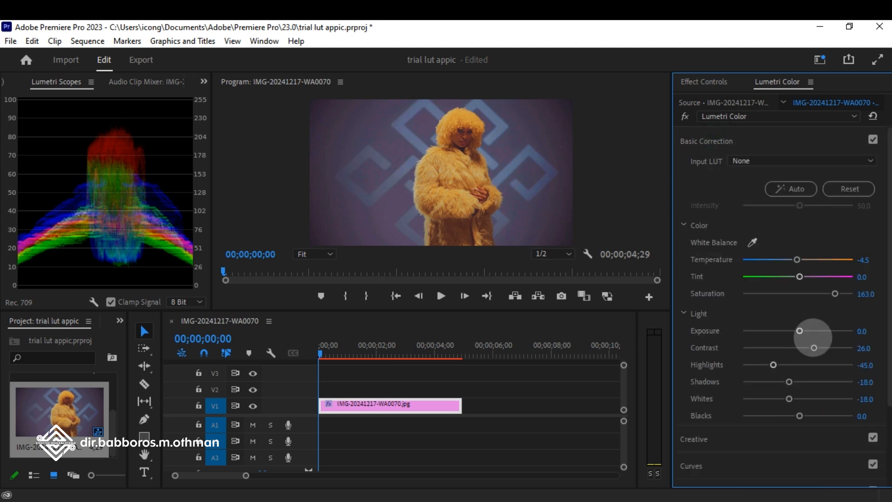
{"action": "scroll", "coordinate": [820, 346], "scroll_direction": "down", "scroll_amount": 1}
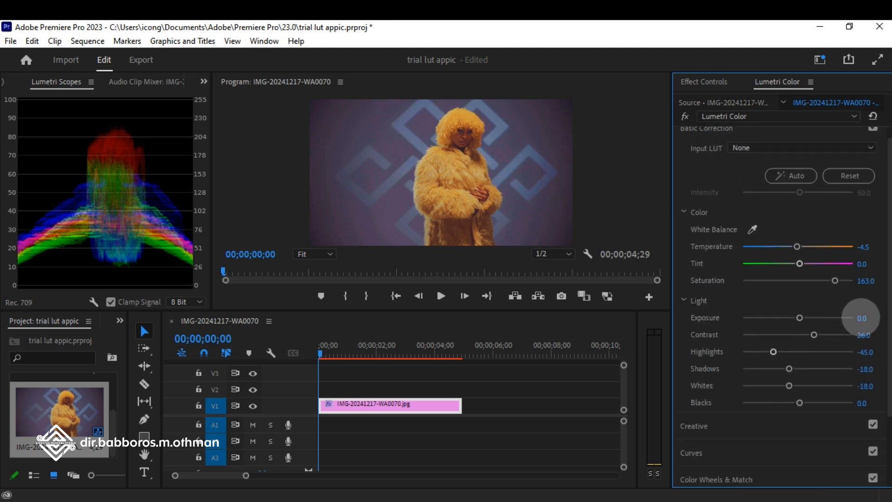
{"action": "left_click_drag", "start_coordinate": [861, 317], "coordinate": [861, 317]}
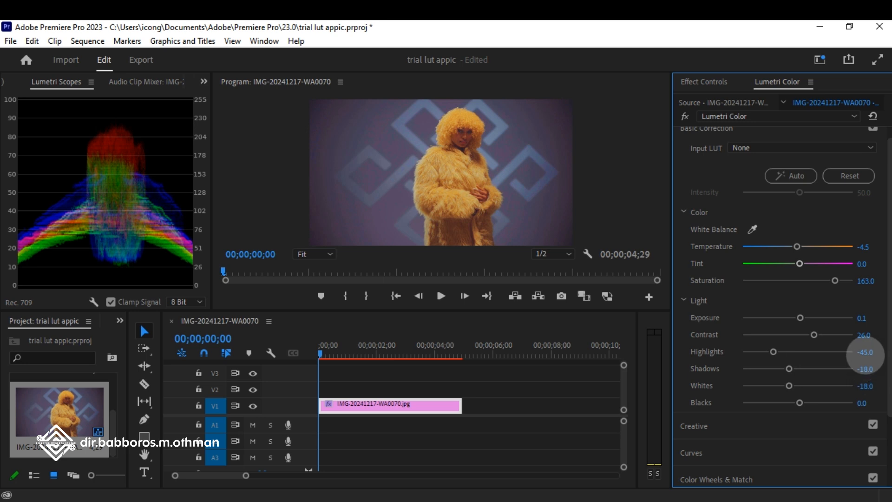
{"action": "left_click_drag", "start_coordinate": [864, 352], "coordinate": [871, 350]}
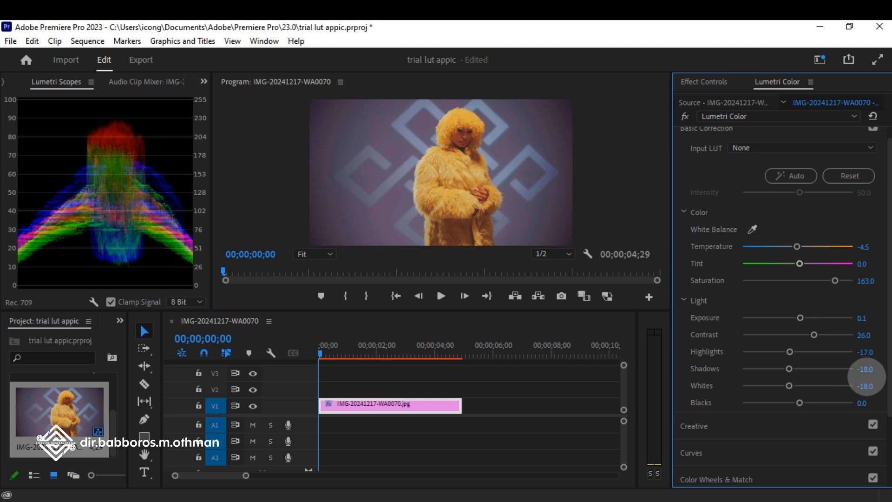
{"action": "mouse_move", "coordinate": [865, 386]}
{"action": "left_mouse_down"}
{"action": "mouse_move", "coordinate": [873, 386]}
{"action": "mouse_move", "coordinate": [859, 386]}
{"action": "left_mouse_up"}
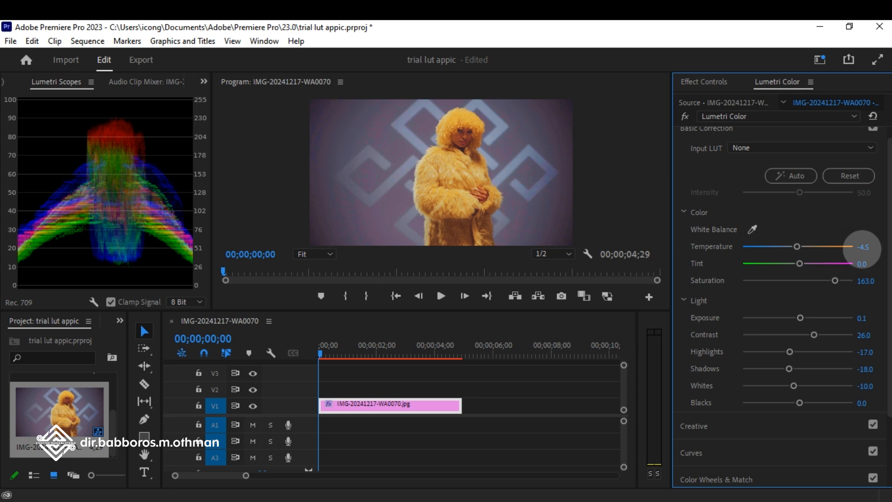
{"action": "mouse_move", "coordinate": [856, 246]}
{"action": "left_mouse_down"}
{"action": "mouse_move", "coordinate": [869, 246]}
{"action": "mouse_move", "coordinate": [830, 246]}
{"action": "mouse_move", "coordinate": [873, 262]}
{"action": "mouse_move", "coordinate": [863, 262]}
{"action": "left_mouse_up"}
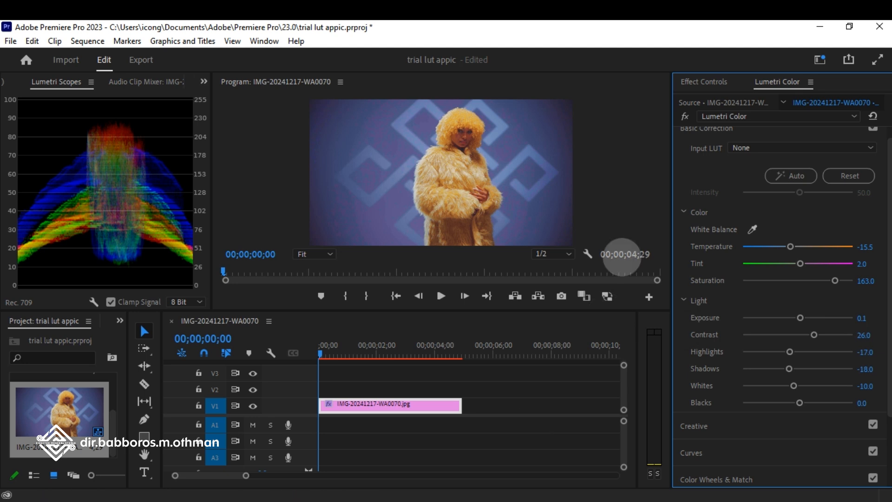
- Bring IMG-20241217-WA0068.jpg from the COLOR footage folder in File Explorer onto track V1, at about six seconds after the first clip
{"action": "key", "text": "Right"}
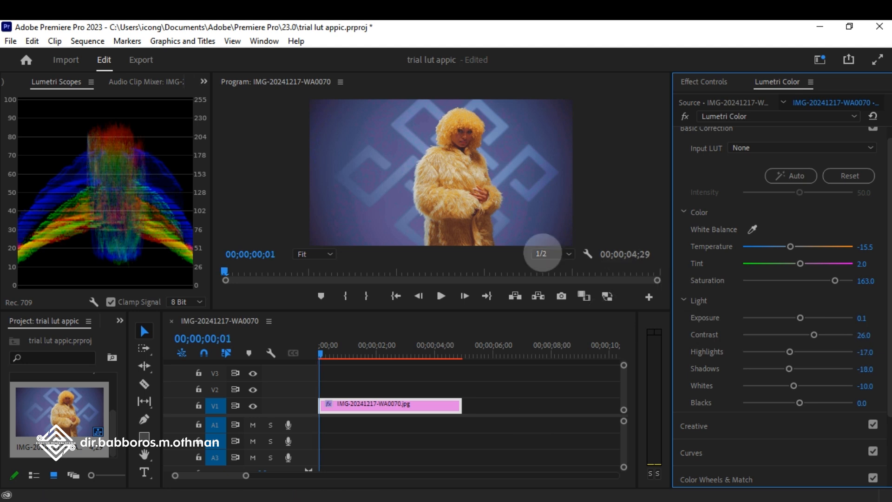
{"action": "key", "text": "alt+Tab"}
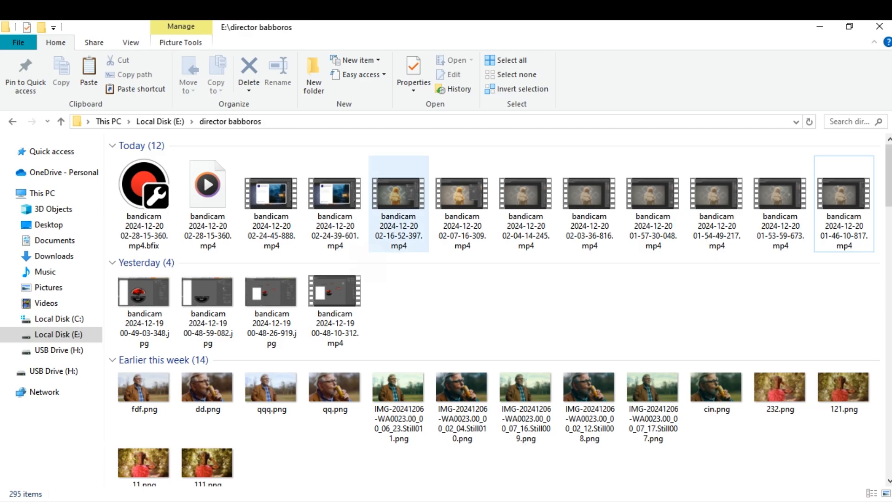
{"action": "key", "text": "alt+Tab"}
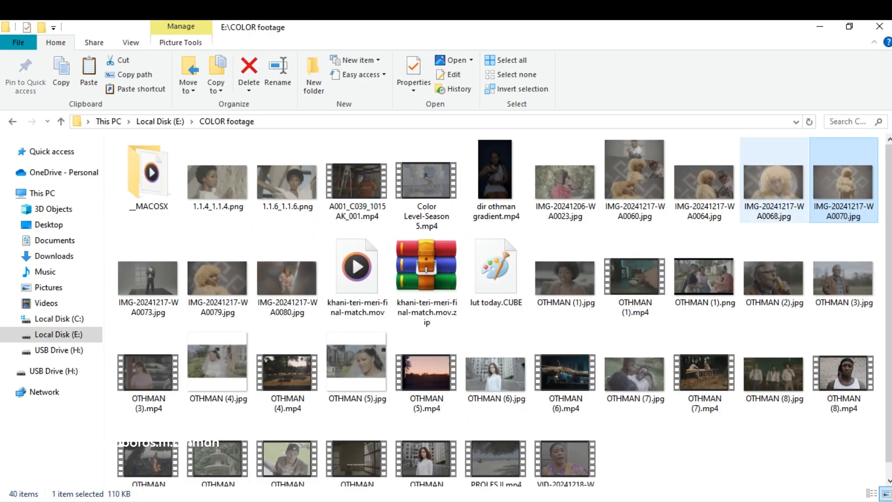
{"action": "left_click", "coordinate": [773, 182]}
{"action": "key", "text": "alt+Tab"}
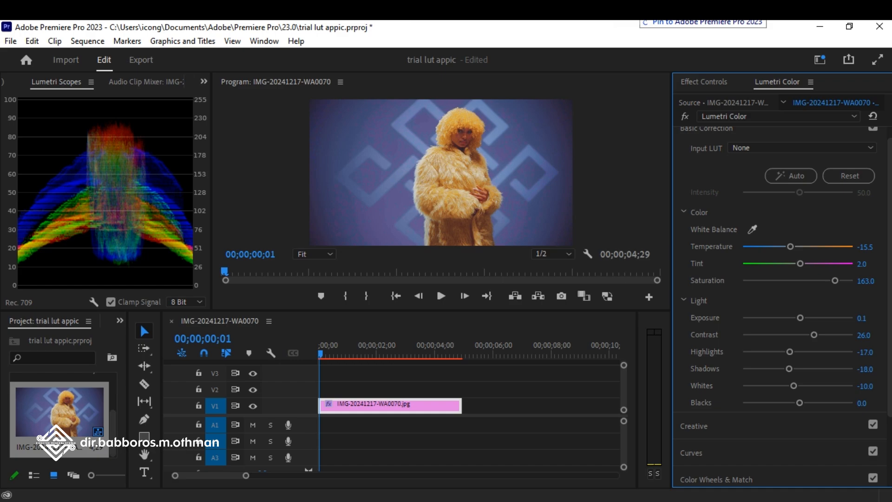
{"action": "left_click_drag", "start_coordinate": [773, 182], "coordinate": [495, 403]}
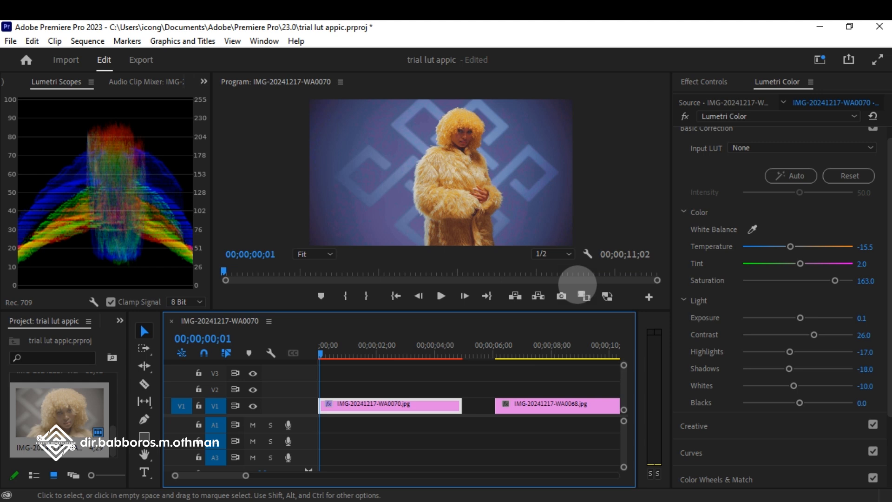
- Copy the Lumetri Color effect from the IMG-20241217-WA0070.jpg clip and paste it onto the IMG-20241217-WA0068.jpg clip
{"action": "left_click", "coordinate": [704, 81]}
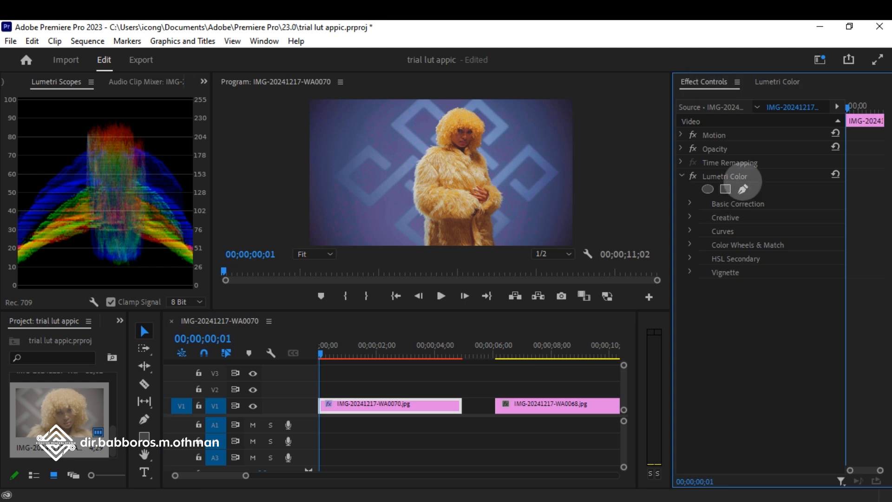
{"action": "right_click", "coordinate": [748, 176]}
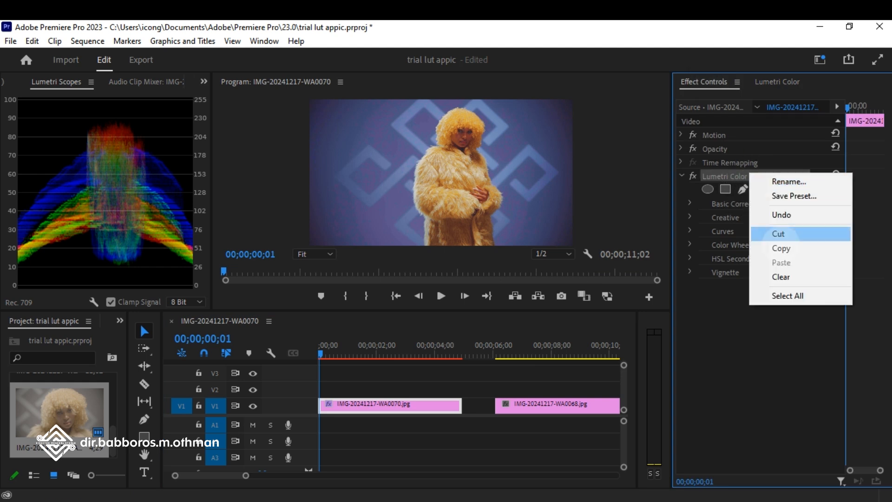
{"action": "left_click", "coordinate": [781, 248]}
{"action": "left_click", "coordinate": [764, 83]}
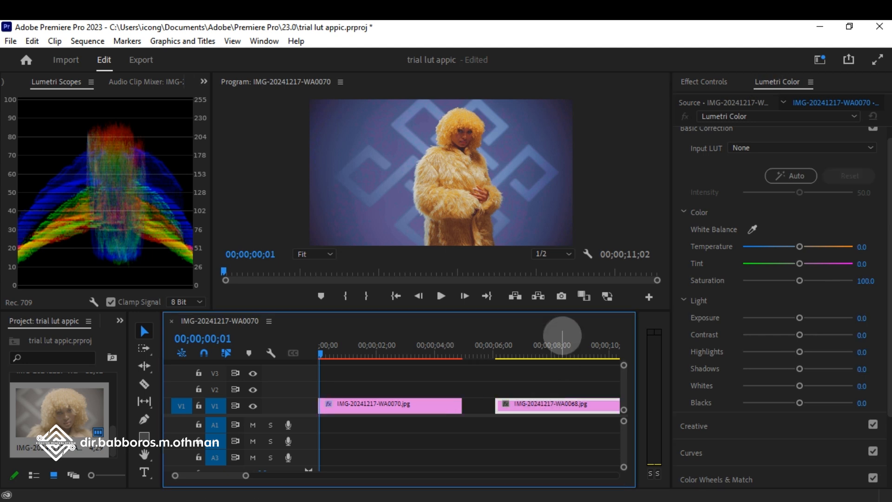
{"action": "left_click", "coordinate": [560, 356]}
{"action": "key", "text": "ctrl+v"}
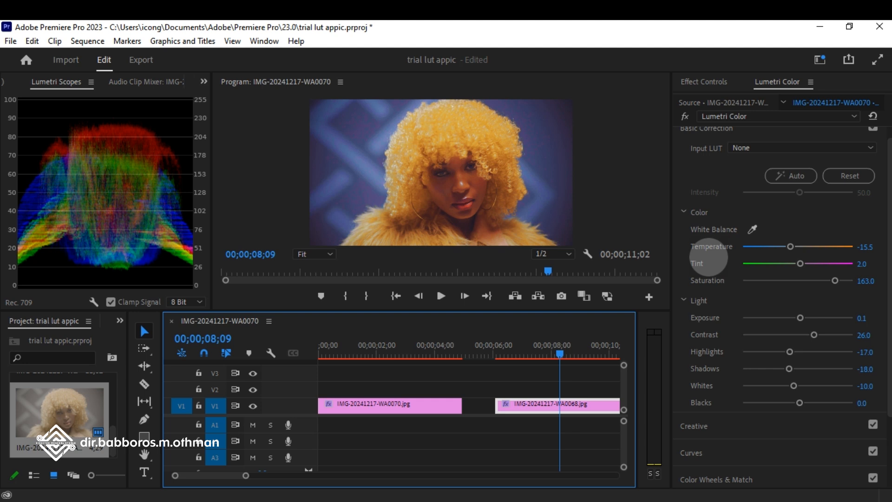
- Set the Basic Correction Saturation of the close-up clip to 137
{"action": "scroll", "coordinate": [784, 158], "scroll_direction": "up", "scroll_amount": 1}
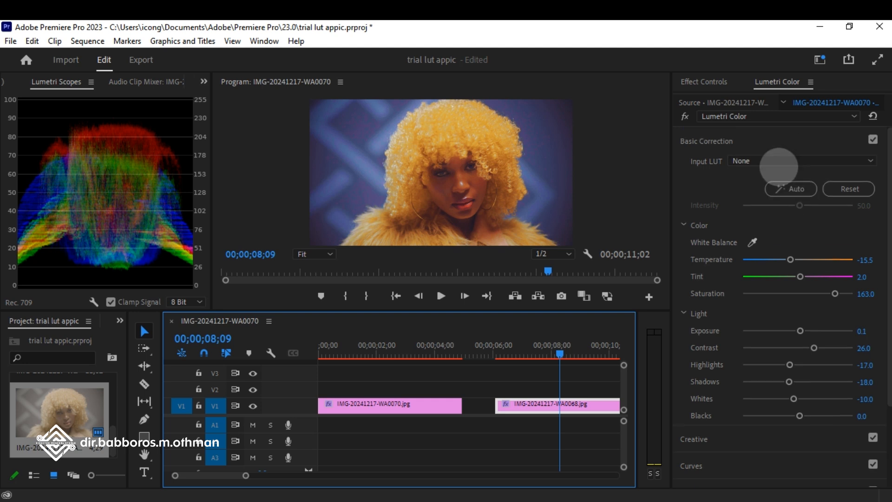
{"action": "left_click", "coordinate": [748, 142]}
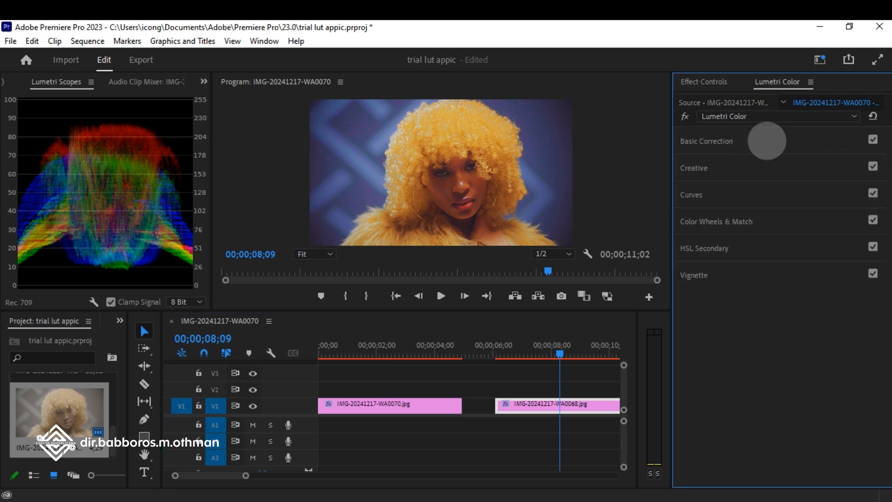
{"action": "left_click", "coordinate": [766, 141]}
{"action": "mouse_move", "coordinate": [869, 293]}
{"action": "left_mouse_down"}
{"action": "mouse_move", "coordinate": [848, 293]}
{"action": "mouse_move", "coordinate": [858, 292]}
{"action": "left_mouse_up"}
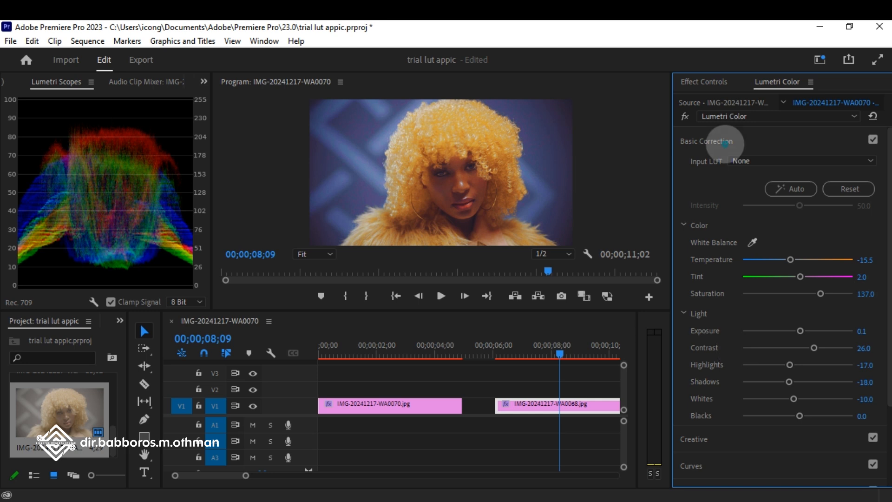
- Set the close-up clip's Creative Vibrance to 21 and return the playhead to the first clip at 00;00;03;00
{"action": "left_click", "coordinate": [724, 141]}
{"action": "left_click", "coordinate": [720, 196]}
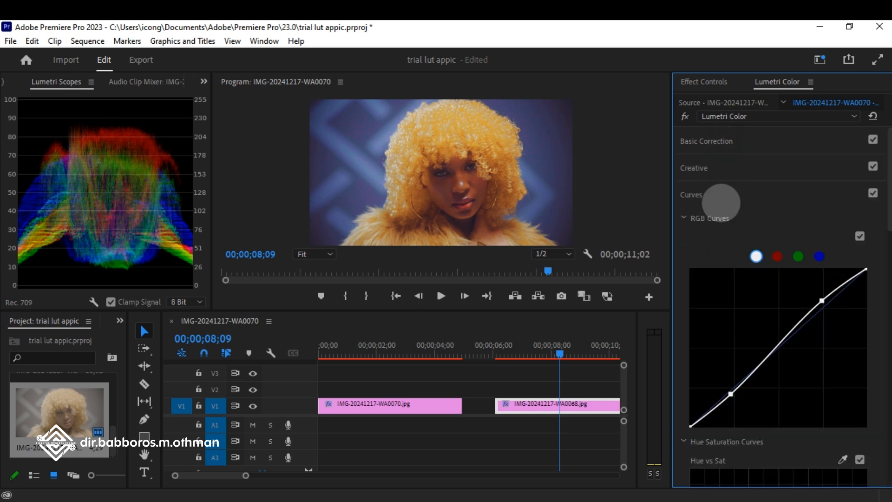
{"action": "left_click", "coordinate": [715, 167]}
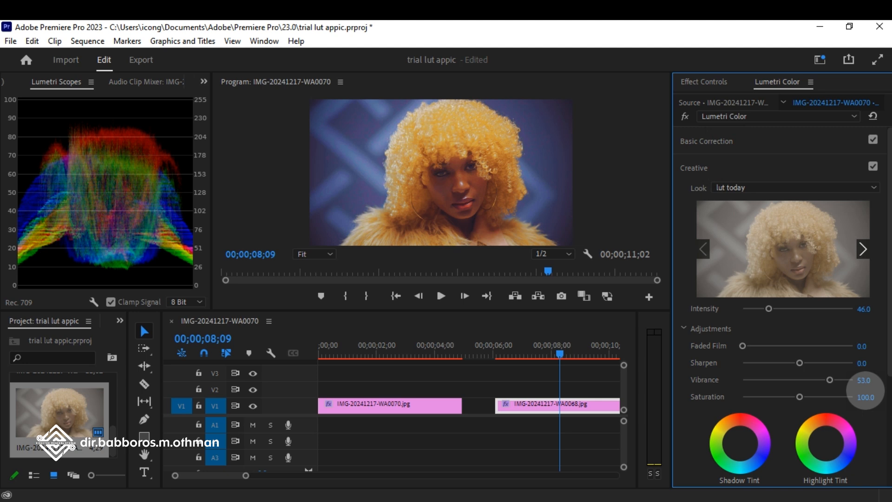
{"action": "left_click_drag", "start_coordinate": [830, 380], "coordinate": [811, 380]}
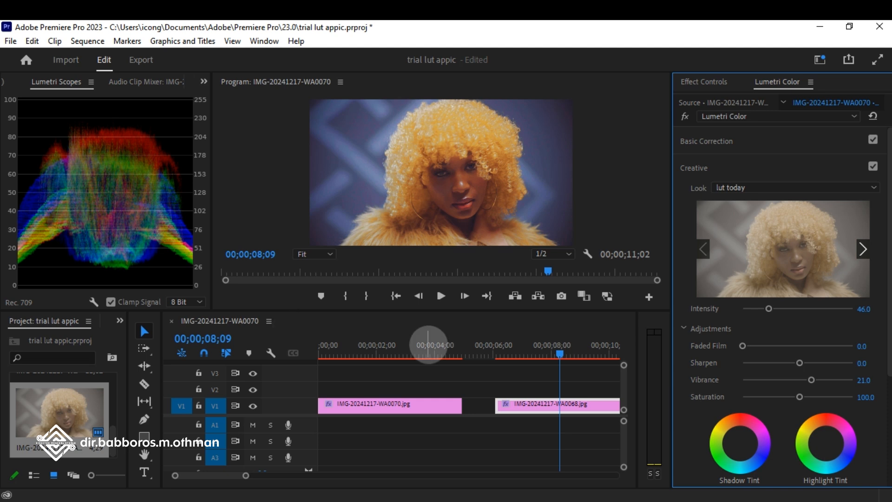
{"action": "left_click", "coordinate": [406, 354]}
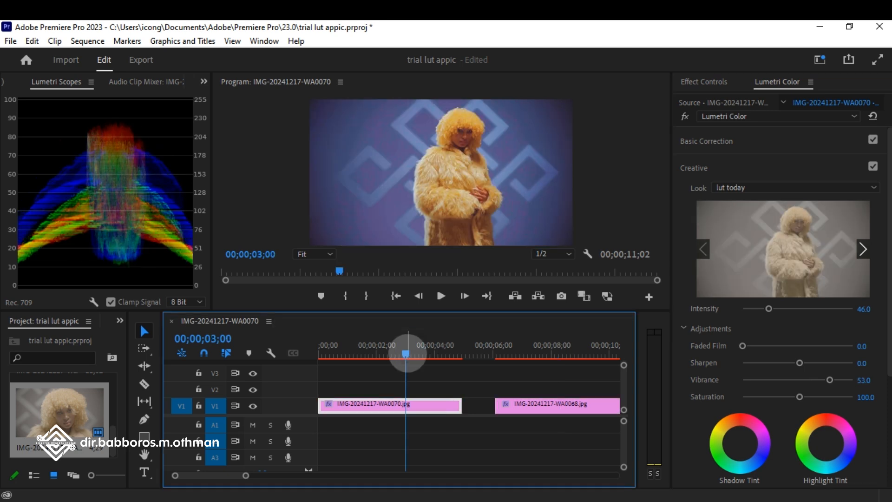